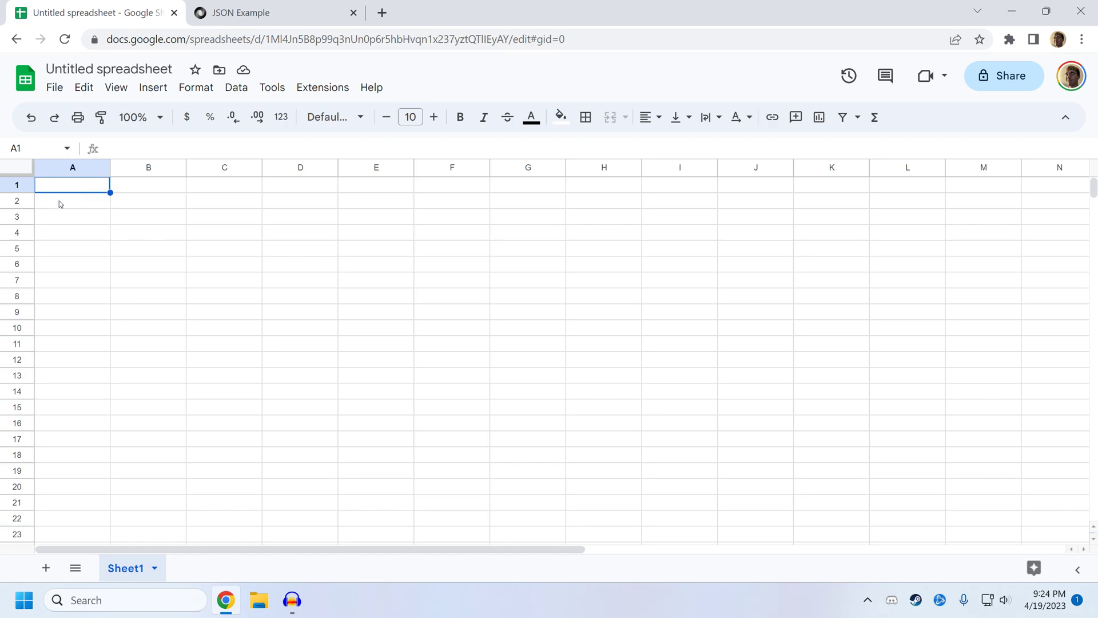
# Show the Sheets™ to JSON add-on's commands from the Extensions menu of the blank spreadsheet.
pyautogui.click(331, 91)
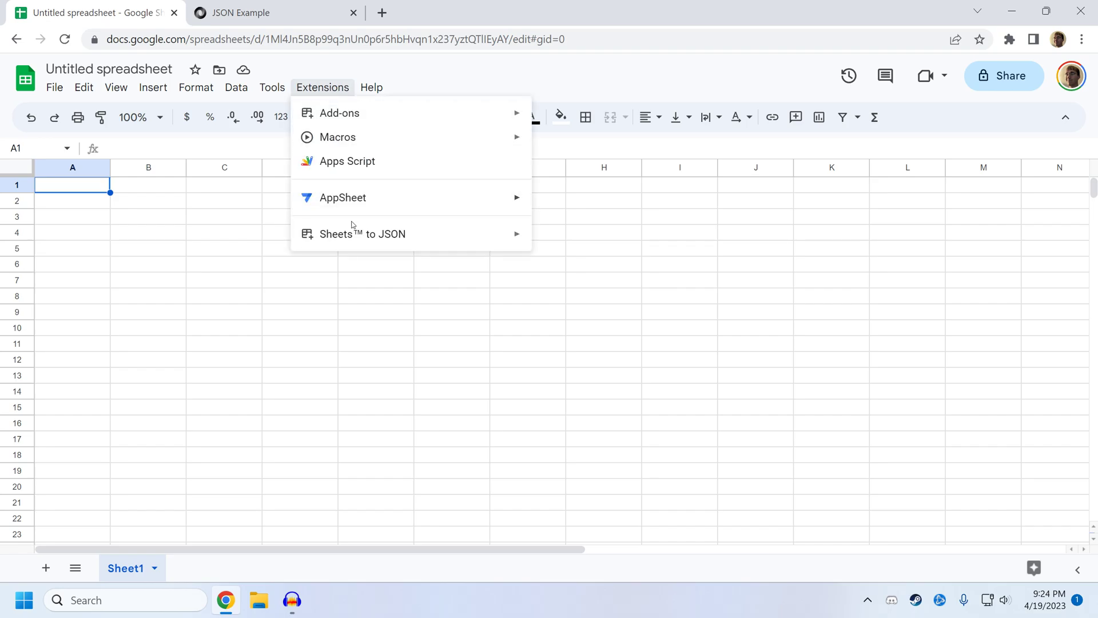
pyautogui.moveTo(358, 234)
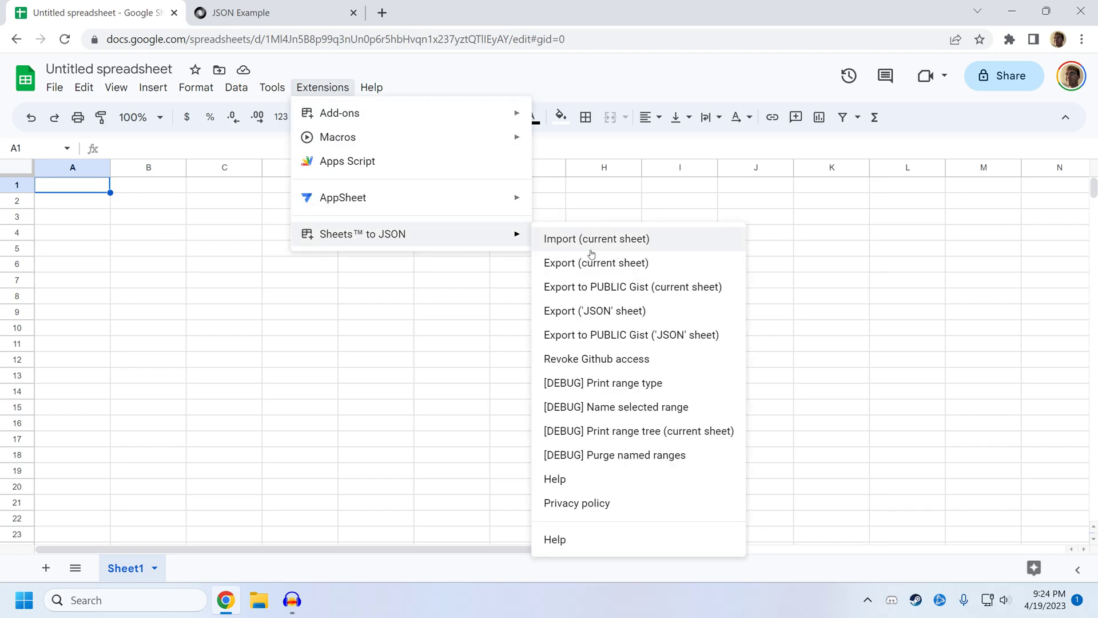
# Open the Sheets™ to JSON help page and read its functions and overview sections.
pyautogui.click(588, 479)
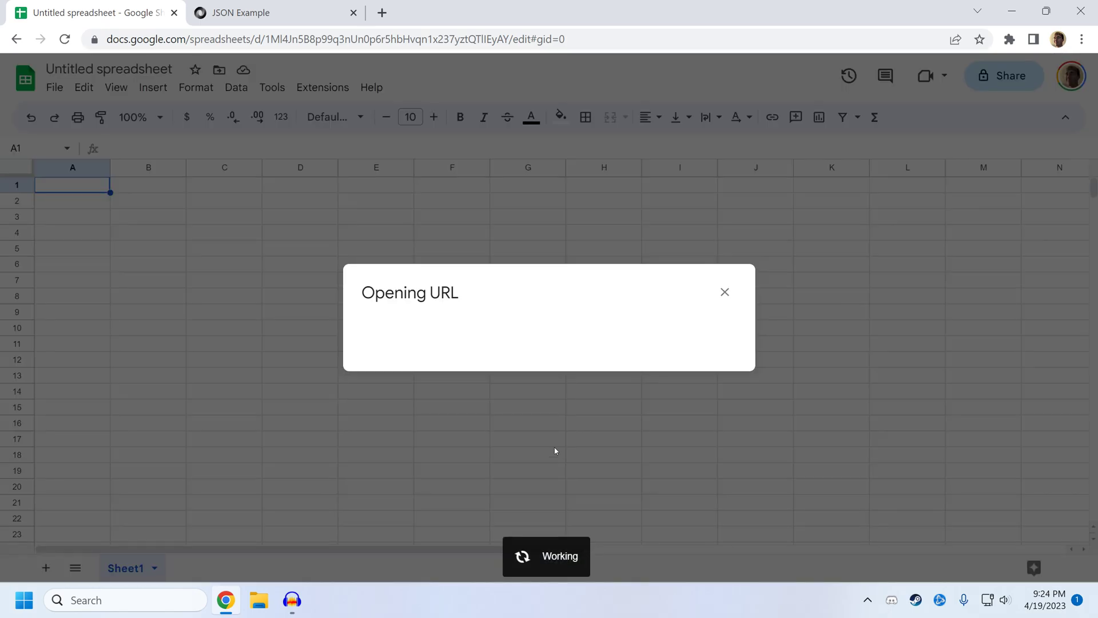
pyautogui.scroll(-8, 462, 356)
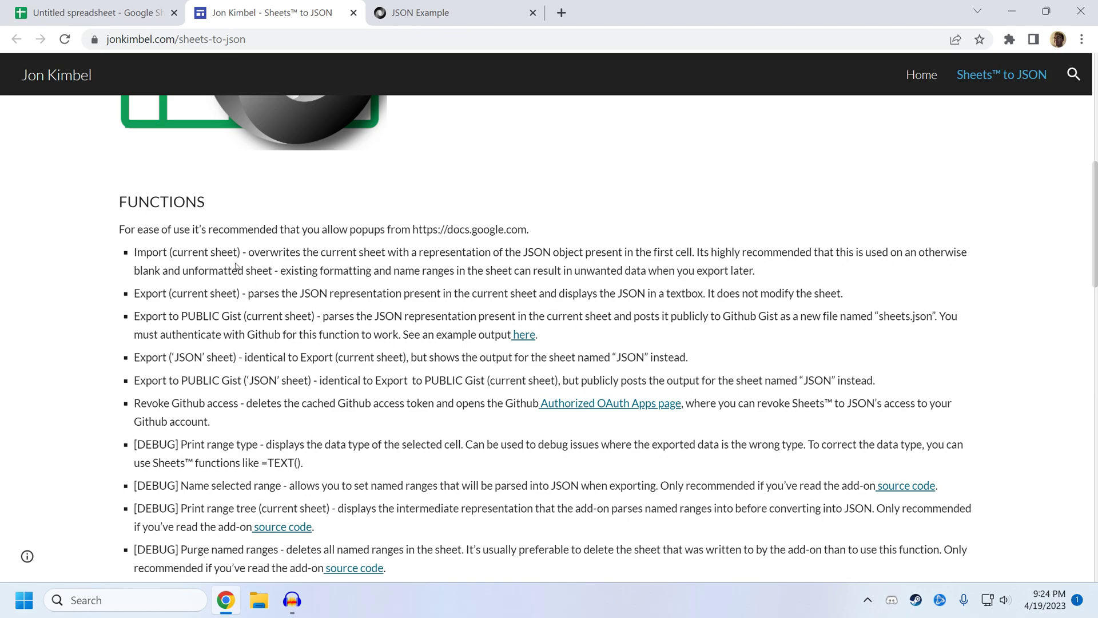
pyautogui.scroll(1, 242, 268)
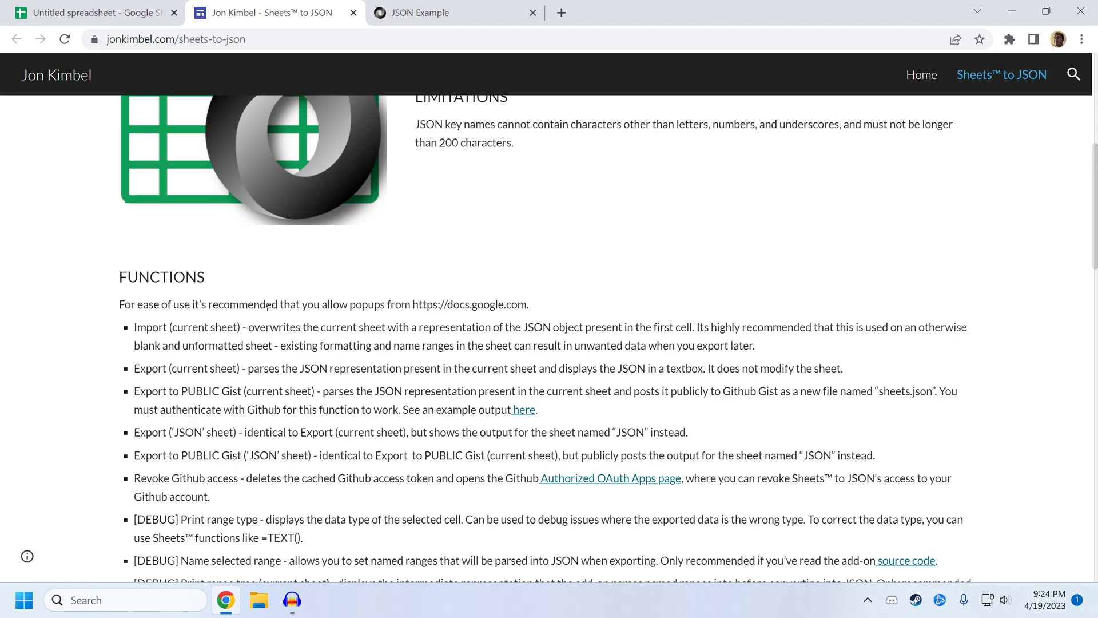
pyautogui.scroll(2, 267, 308)
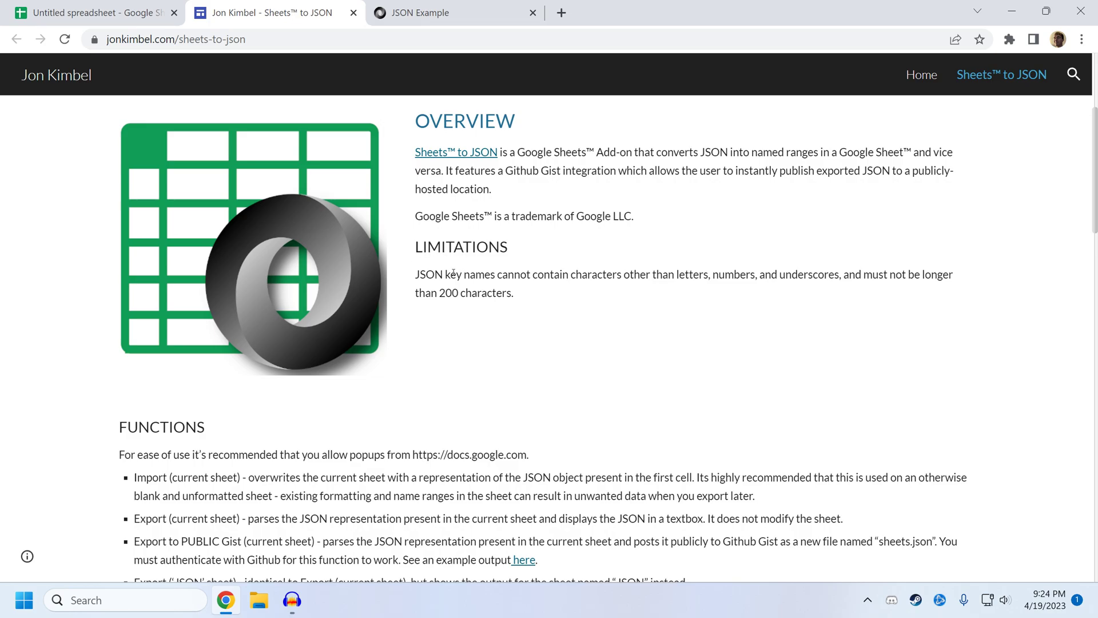
pyautogui.scroll(1, 425, 279)
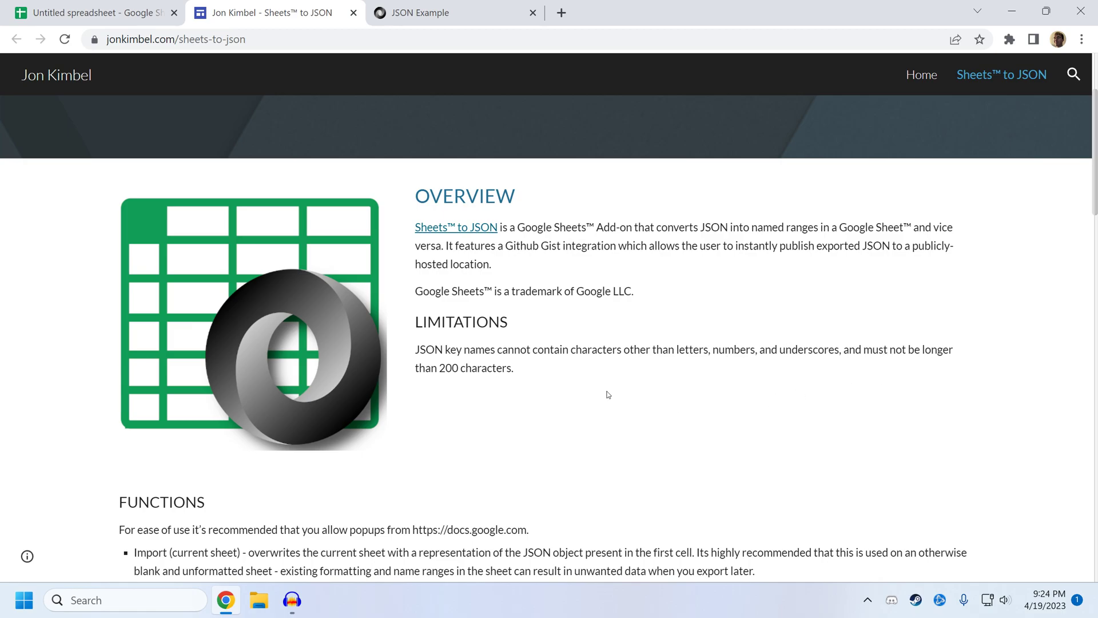
# Browse json.org's JSON examples and highlight the hyphen in the web-app key.
pyautogui.click(421, 3)
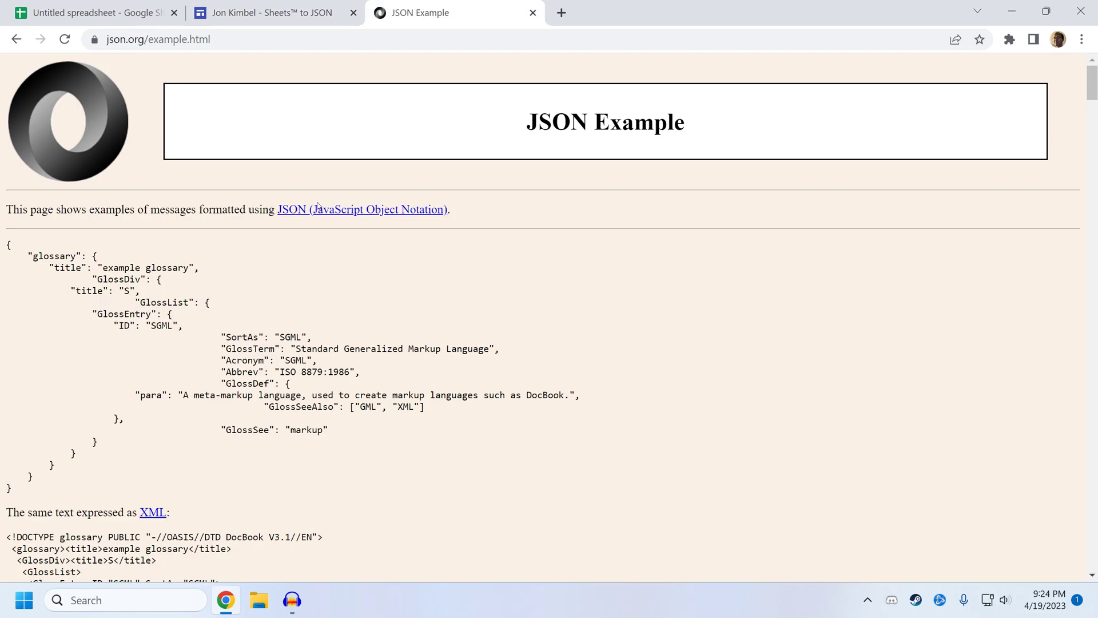
pyautogui.scroll(-10, 219, 314)
pyautogui.scroll(-8, 219, 314)
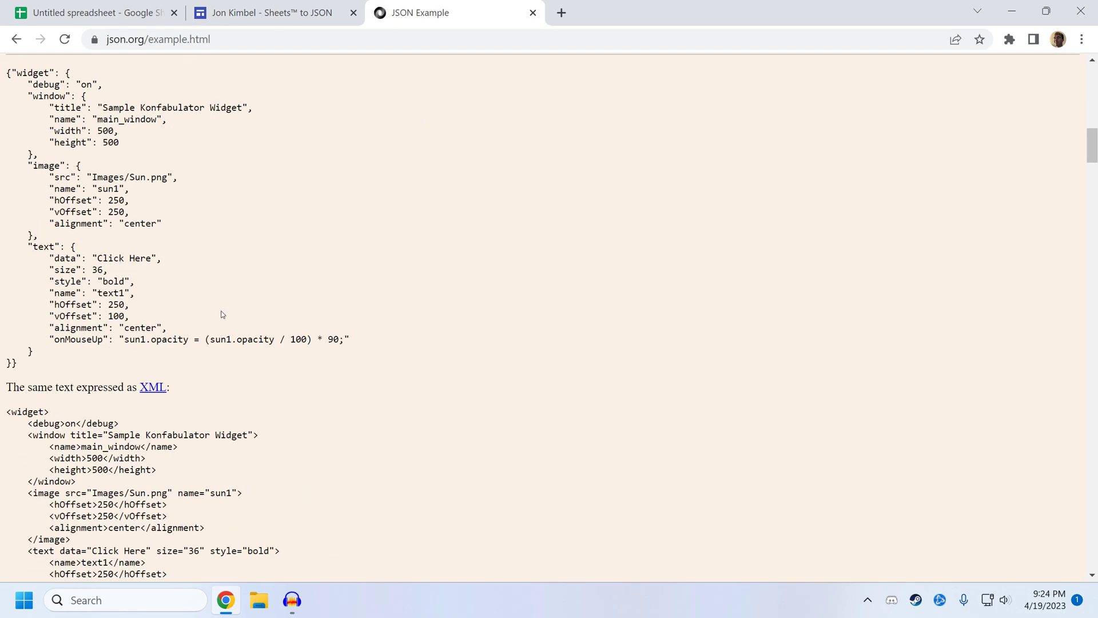
pyautogui.scroll(-9, 221, 314)
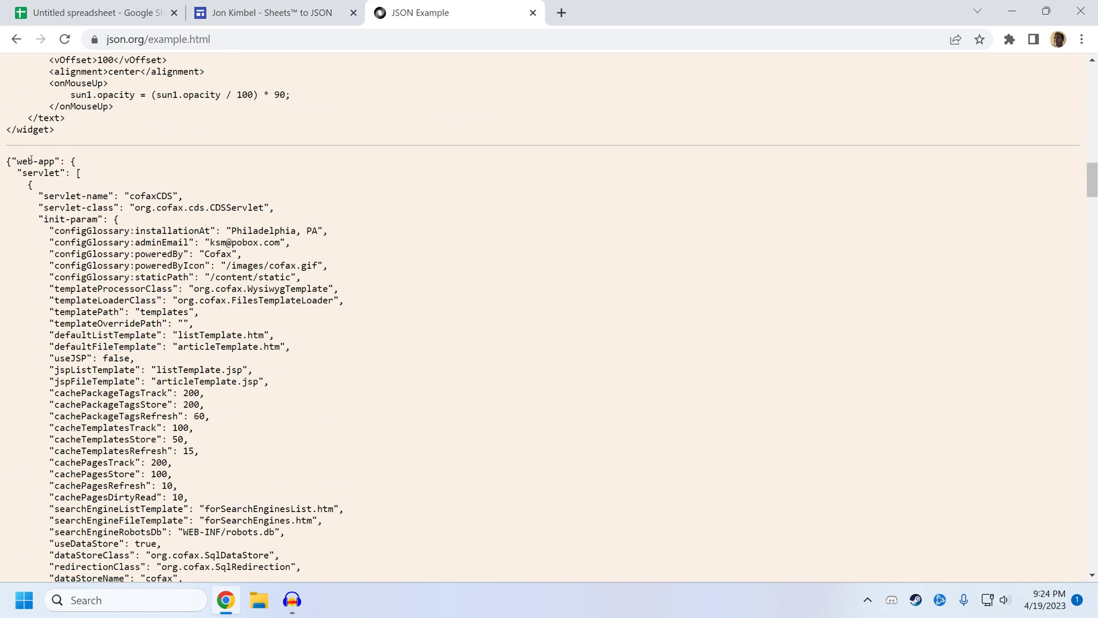
pyautogui.moveTo(17, 162)
pyautogui.mouseDown()
pyautogui.moveTo(55, 163)
pyautogui.moveTo(38, 162)
pyautogui.mouseUp()
pyautogui.click(55, 163)
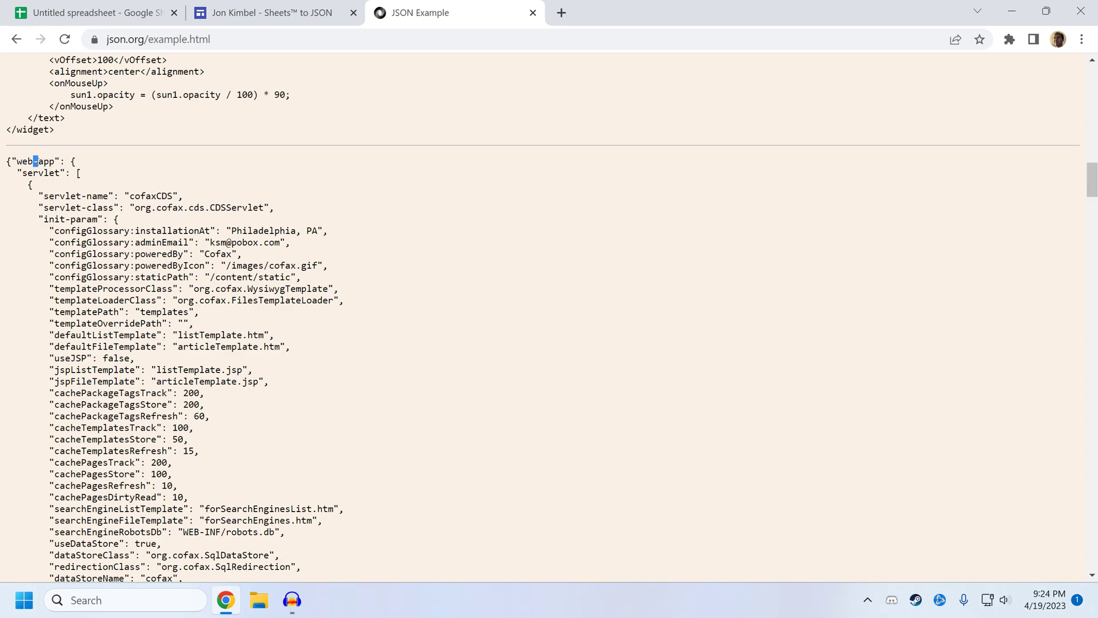
pyautogui.click(300, 319)
# Return to the Sheets™ to JSON help page and highlight the key-name limitations paragraph.
pyautogui.scroll(17, 300, 320)
pyautogui.hotkey('ctrl', 'shift', 'Tab')
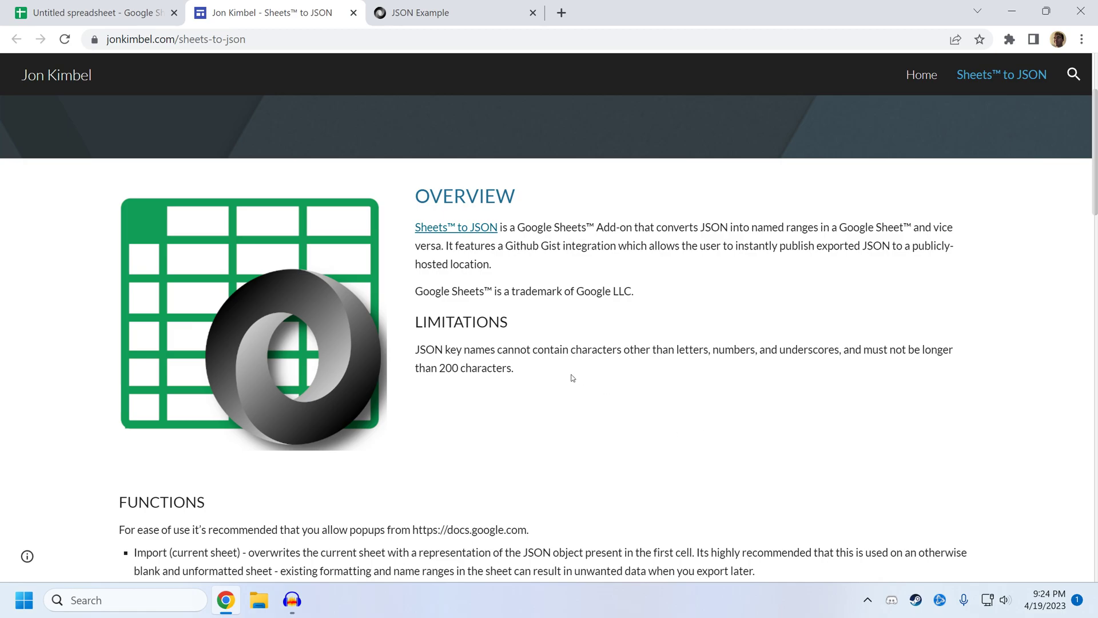
pyautogui.moveTo(572, 378); pyautogui.dragTo(415, 345)
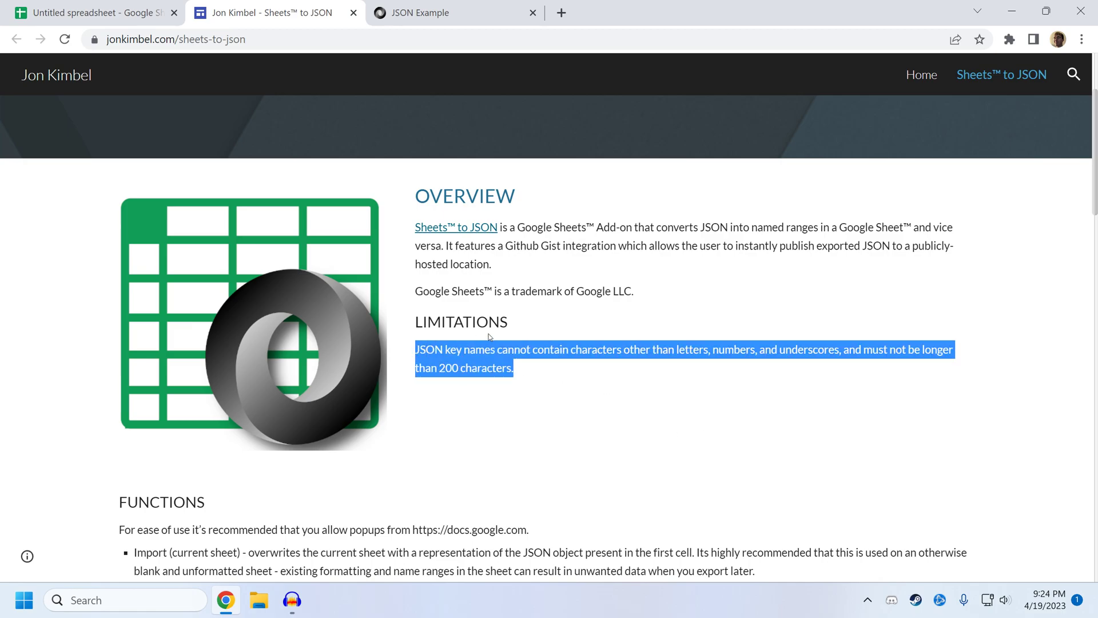
# Copy the glossary JSON example from json.org and go back to the untitled spreadsheet.
pyautogui.click(592, 310)
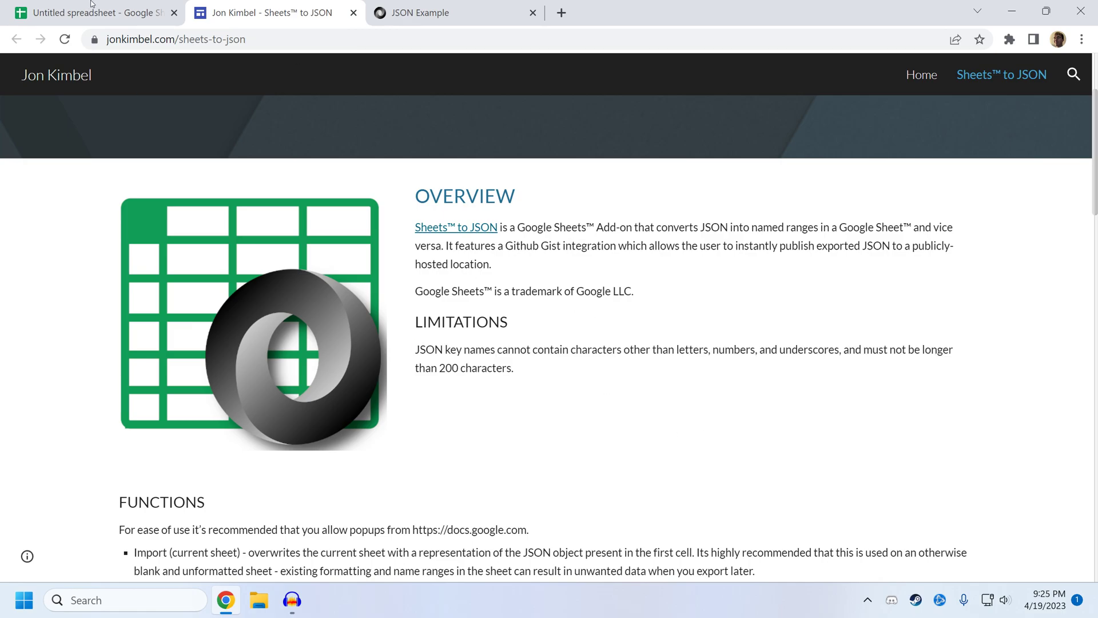
pyautogui.click(415, 11)
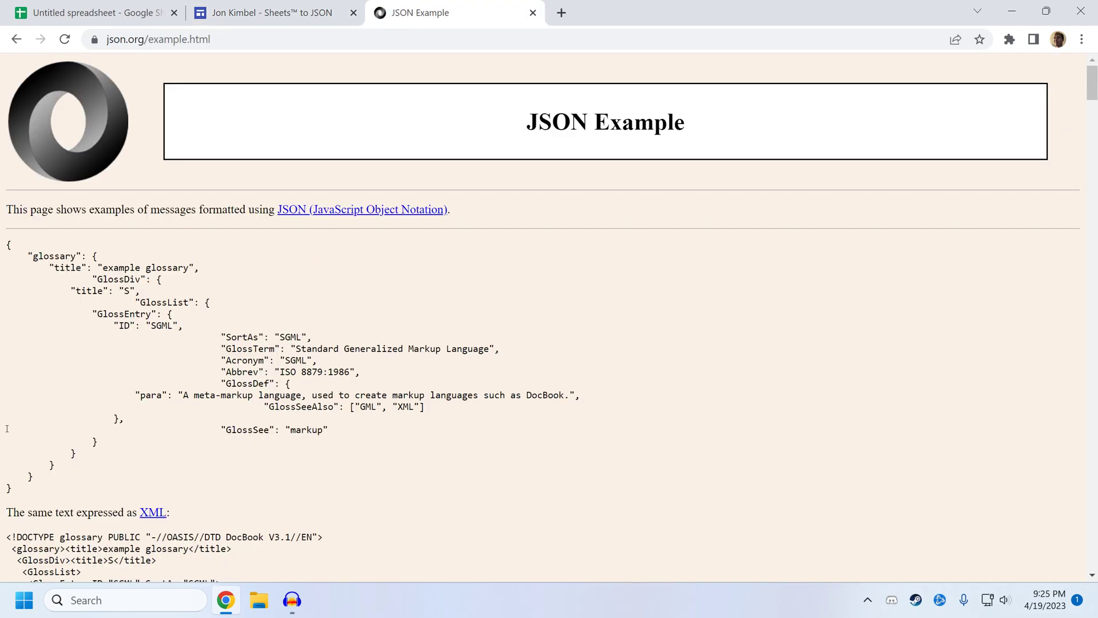
pyautogui.moveTo(26, 498); pyautogui.dragTo(1, 247)
pyautogui.hotkey('ctrl', 'c')
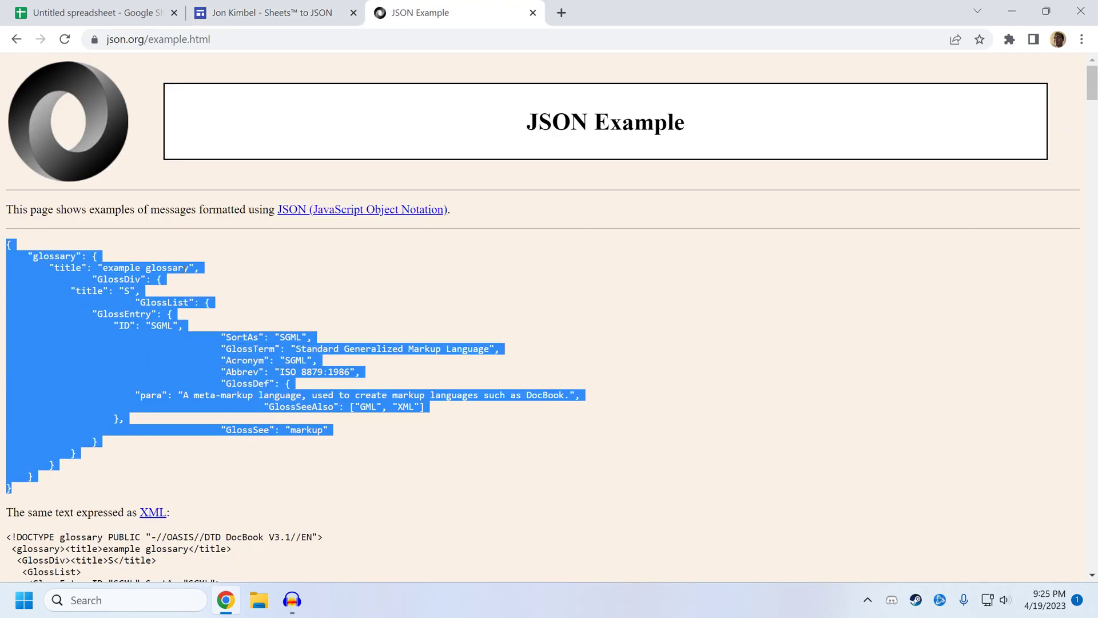
pyautogui.click(258, 273)
pyautogui.click(57, 4)
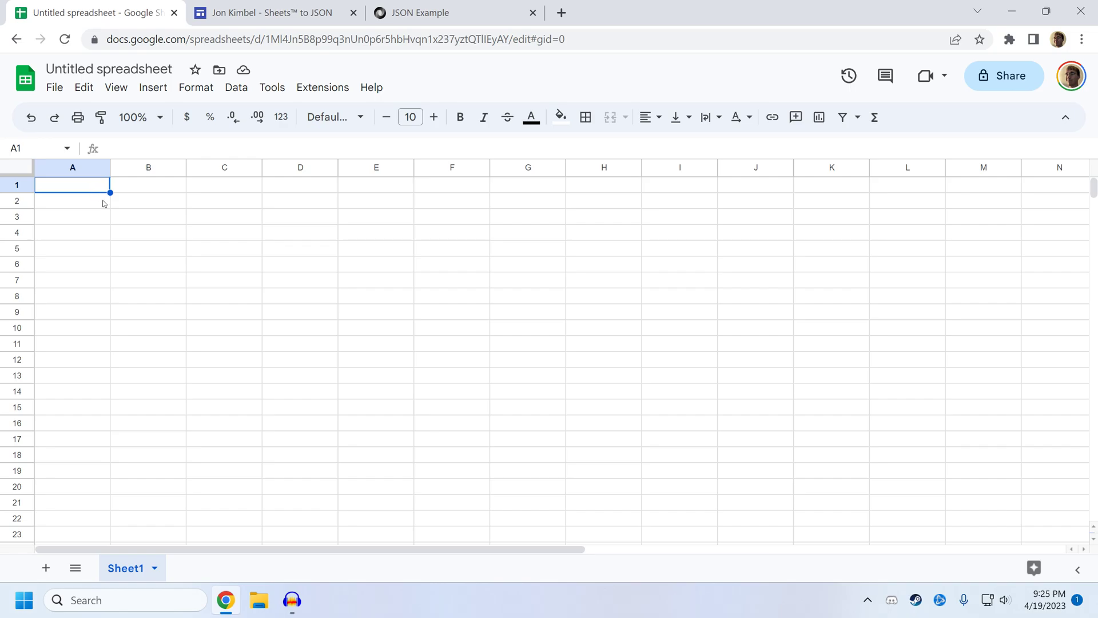
# Undo the 22-row paste and paste the glossary JSON inside cell A1 as one entry.
pyautogui.hotkey('ctrl', 'v')
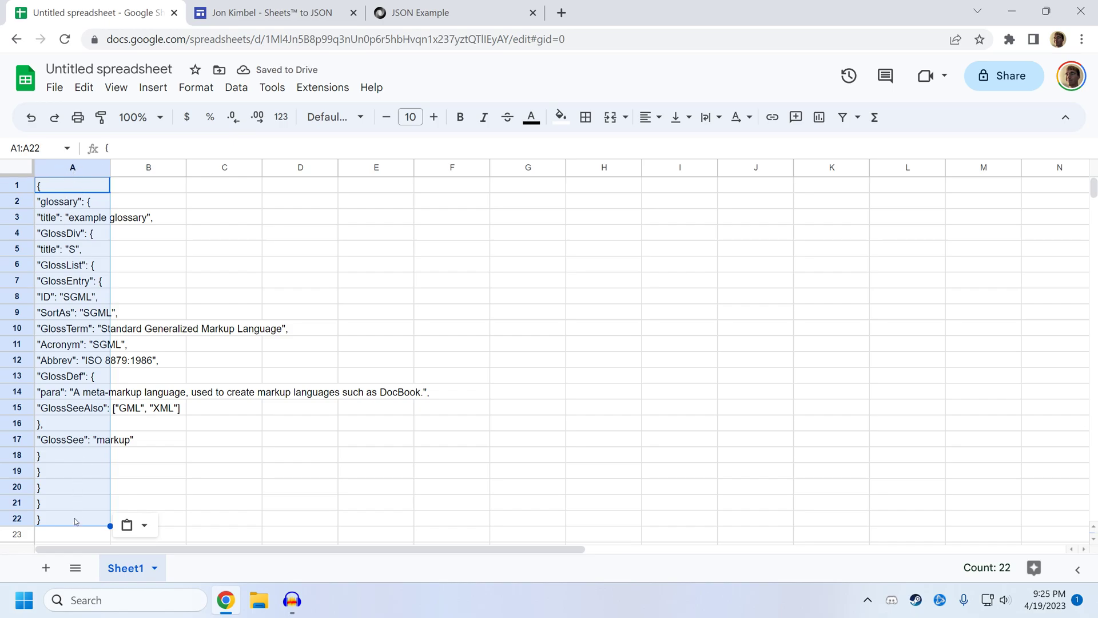
pyautogui.hotkey('ctrl', 'z')
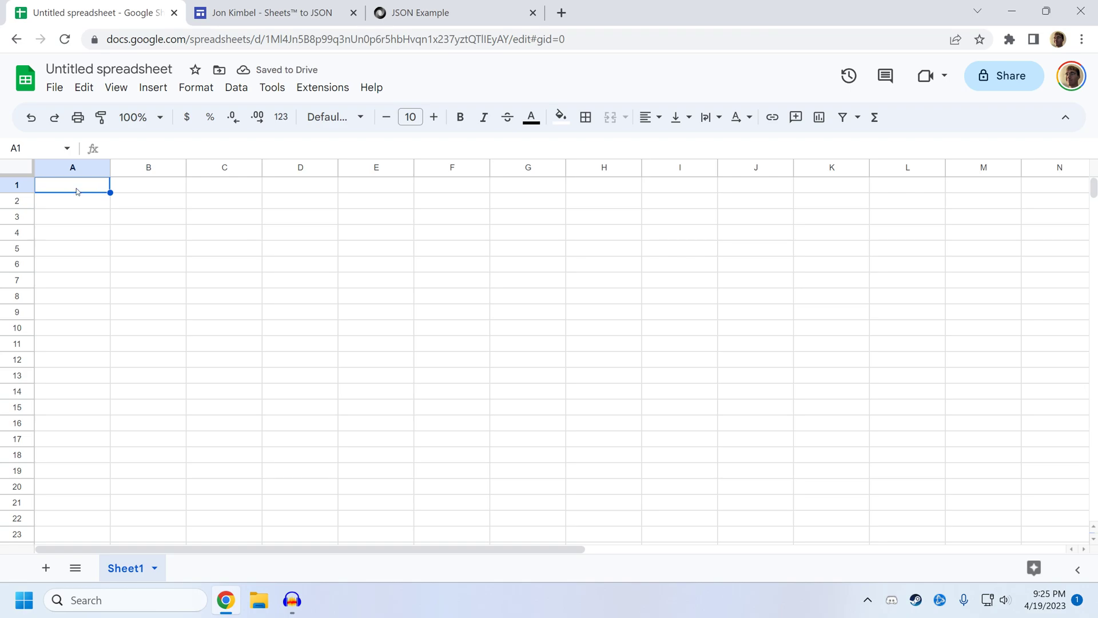
pyautogui.doubleClick(76, 188)
pyautogui.hotkey('ctrl', 'v')
pyautogui.press('Return')
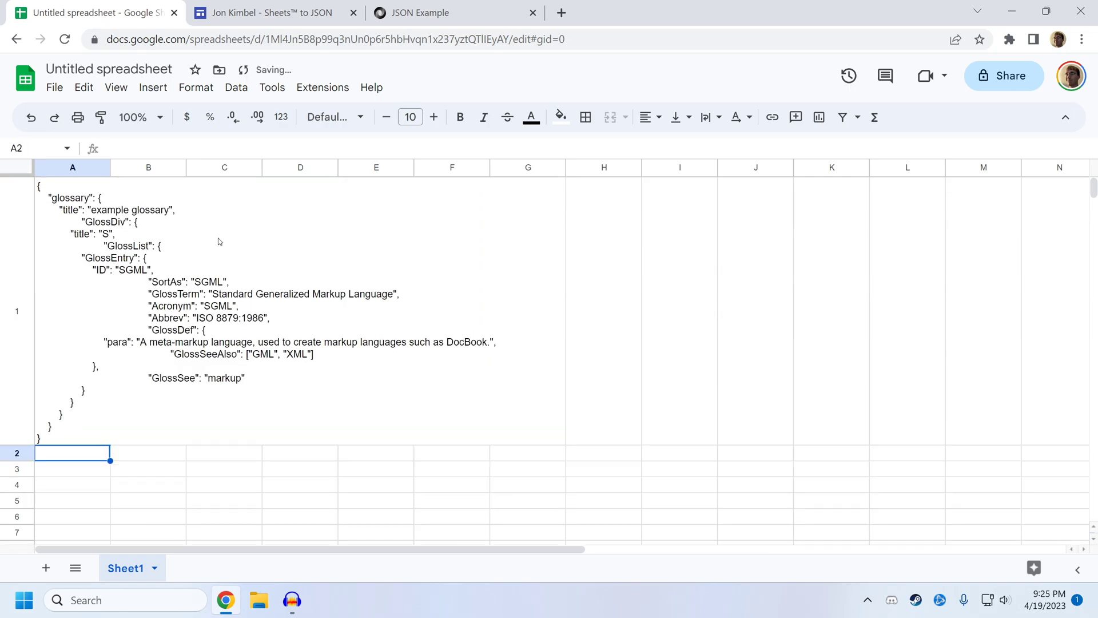
# Run Sheets™ to JSON's Import (current sheet) on the A1 glossary JSON, confirming the overwrite.
pyautogui.click(72, 181)
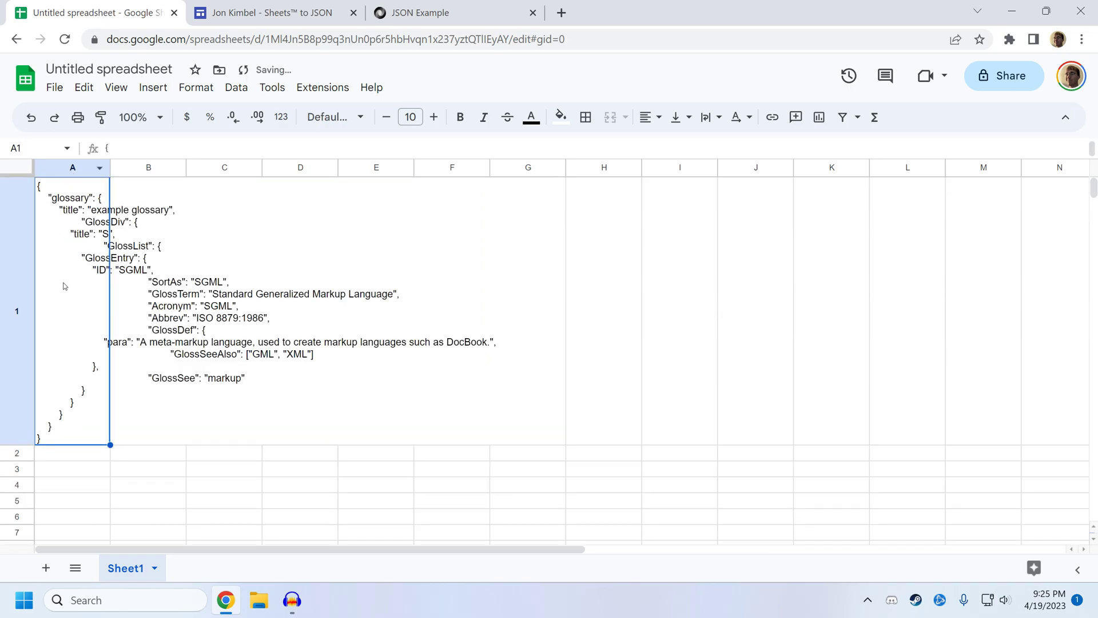
pyautogui.click(356, 422)
pyautogui.click(323, 87)
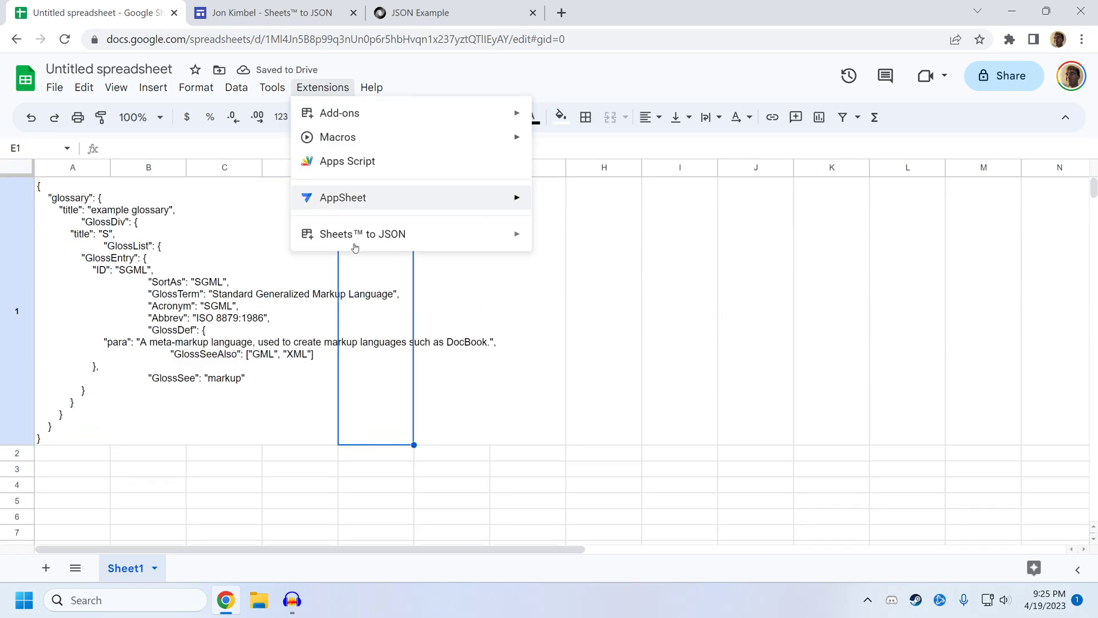
pyautogui.moveTo(362, 235)
pyautogui.click(615, 241)
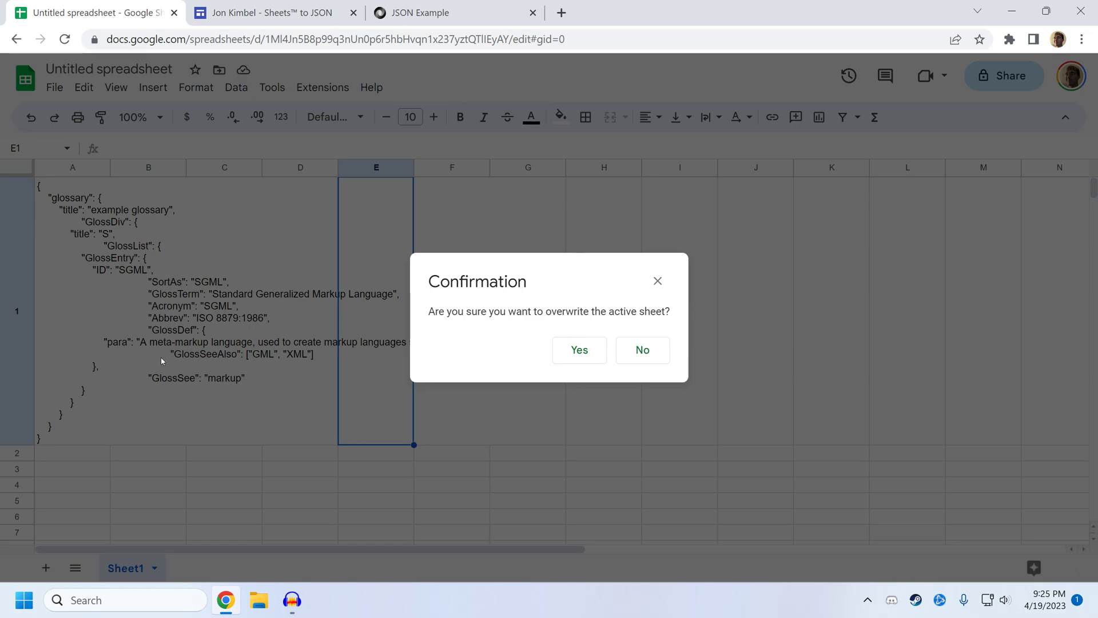
pyautogui.click(595, 353)
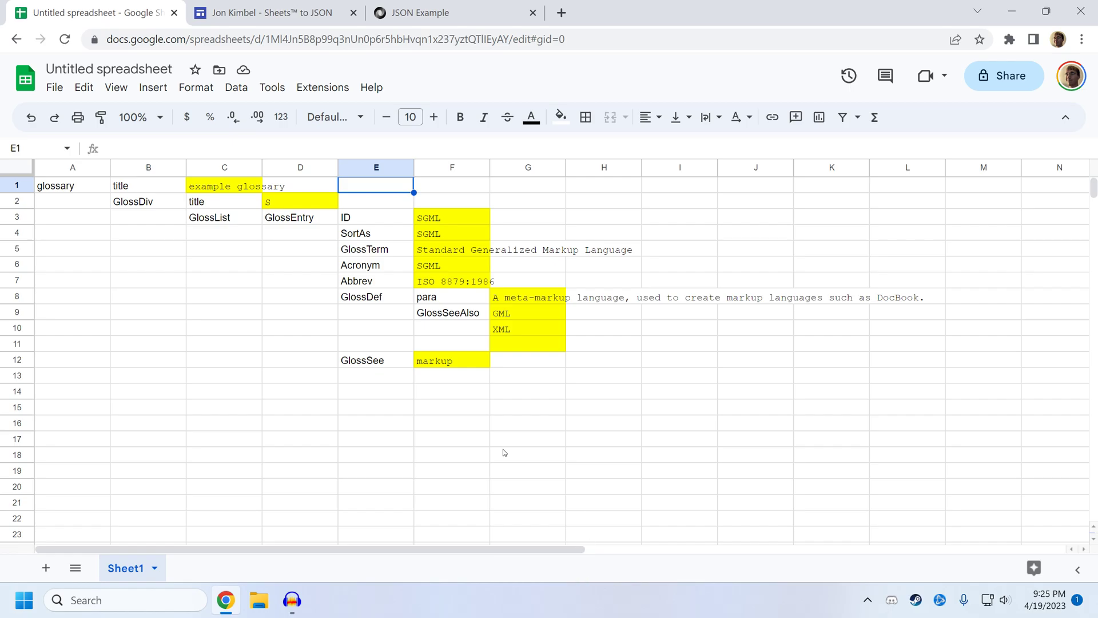
# Replace F4's SortAs value with the string formula ="lkasdfjlksdjlk: ".
pyautogui.click(453, 234)
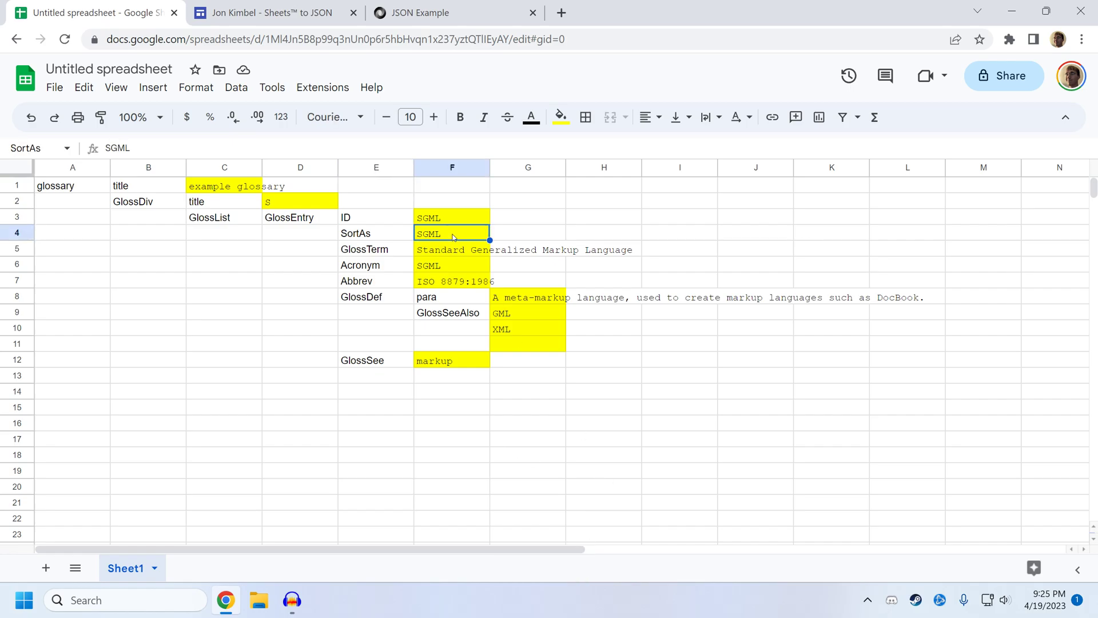
pyautogui.write('lkjasdfljksdlk')
pyautogui.press('Return')
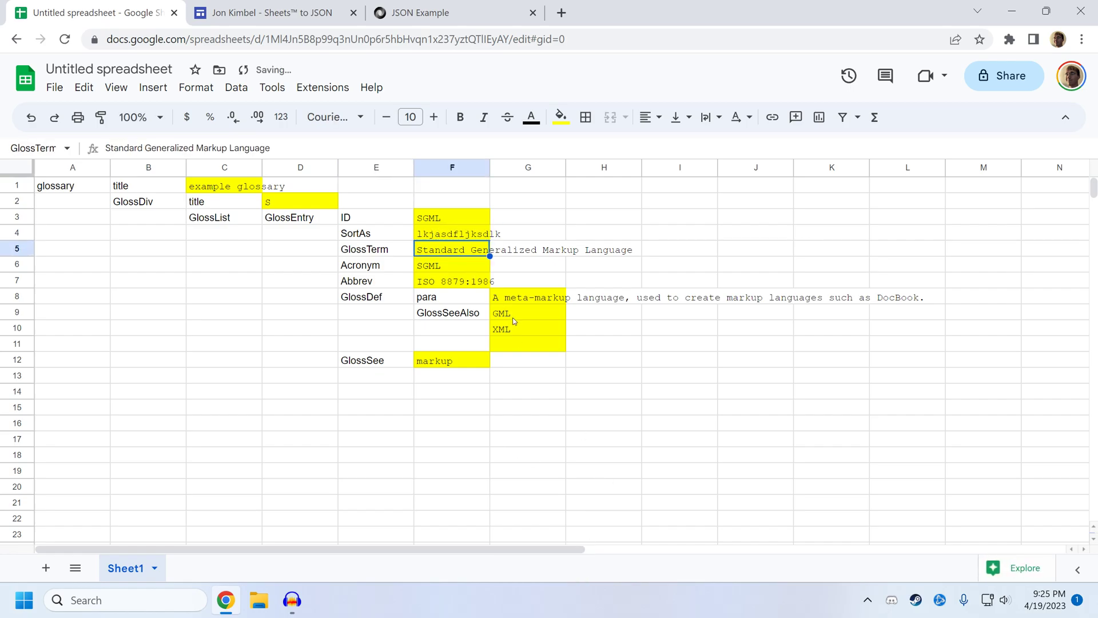
pyautogui.click(684, 446)
pyautogui.doubleClick(685, 446)
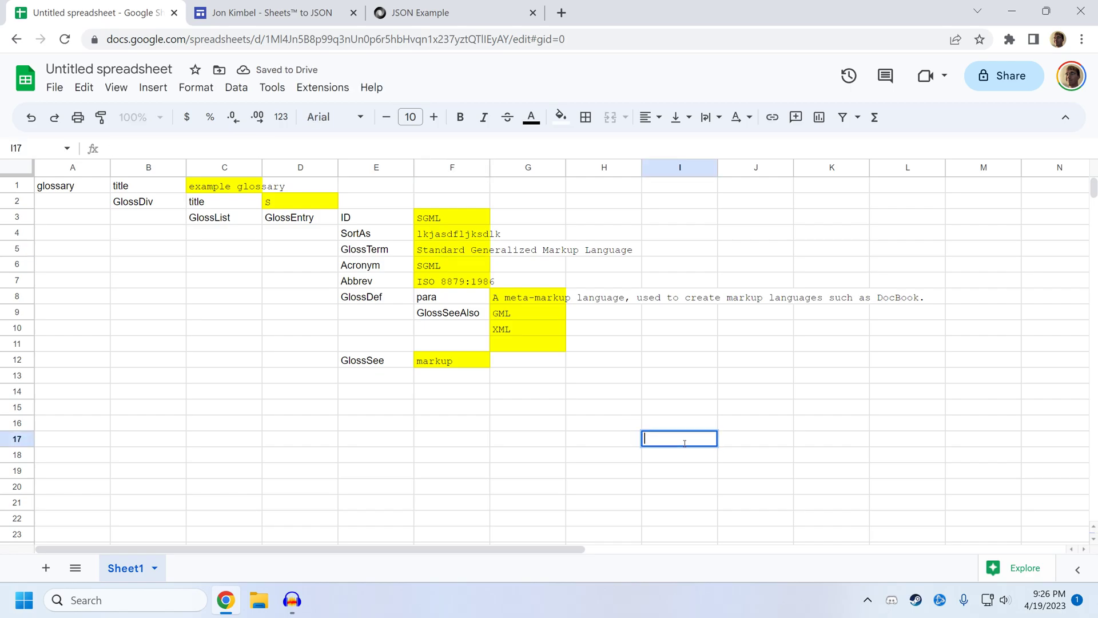
pyautogui.click(483, 234)
pyautogui.write('=')
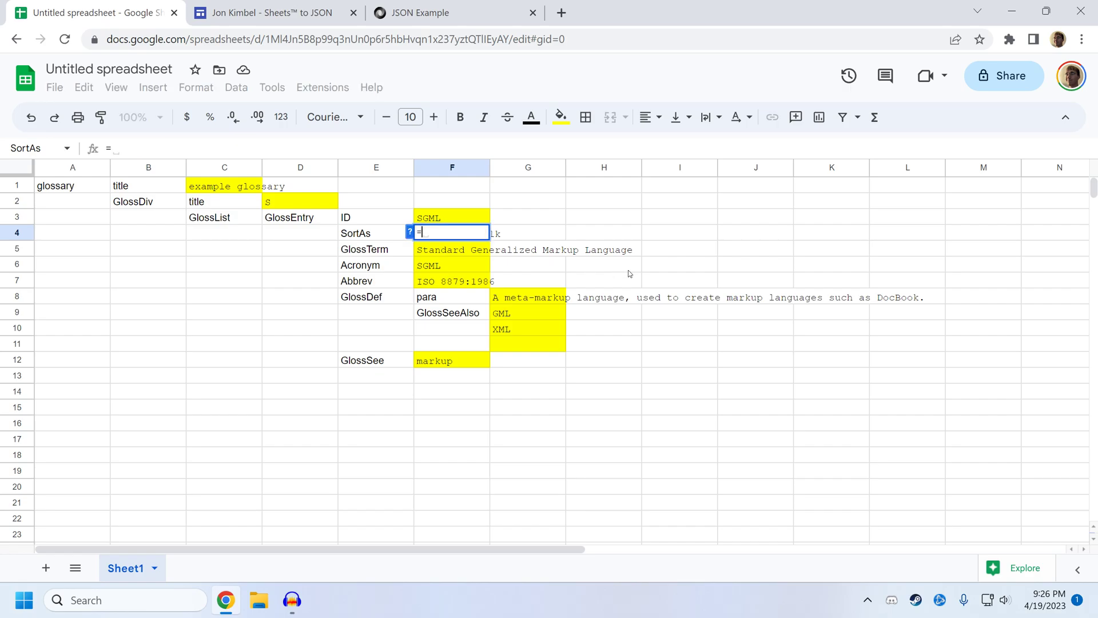
pyautogui.write('""lkasdfjlksdjlk:')
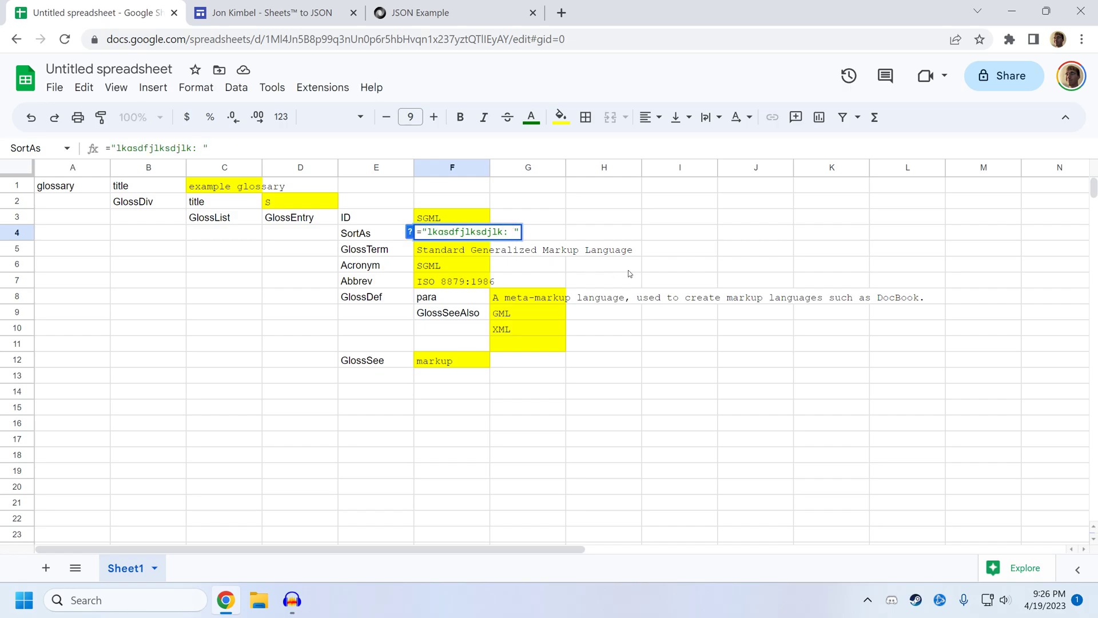
pyautogui.press('Return')
pyautogui.click(638, 407)
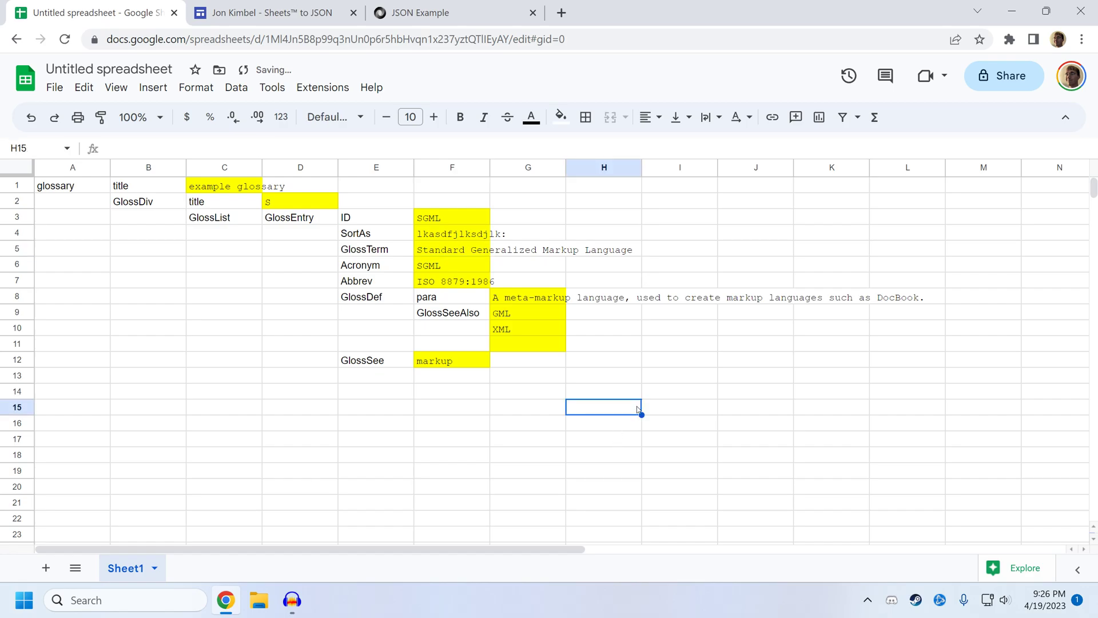
pyautogui.write('kj2312')
pyautogui.hotkey('ctrl', 'a')
pyautogui.write('897123789')
pyautogui.press('Return')
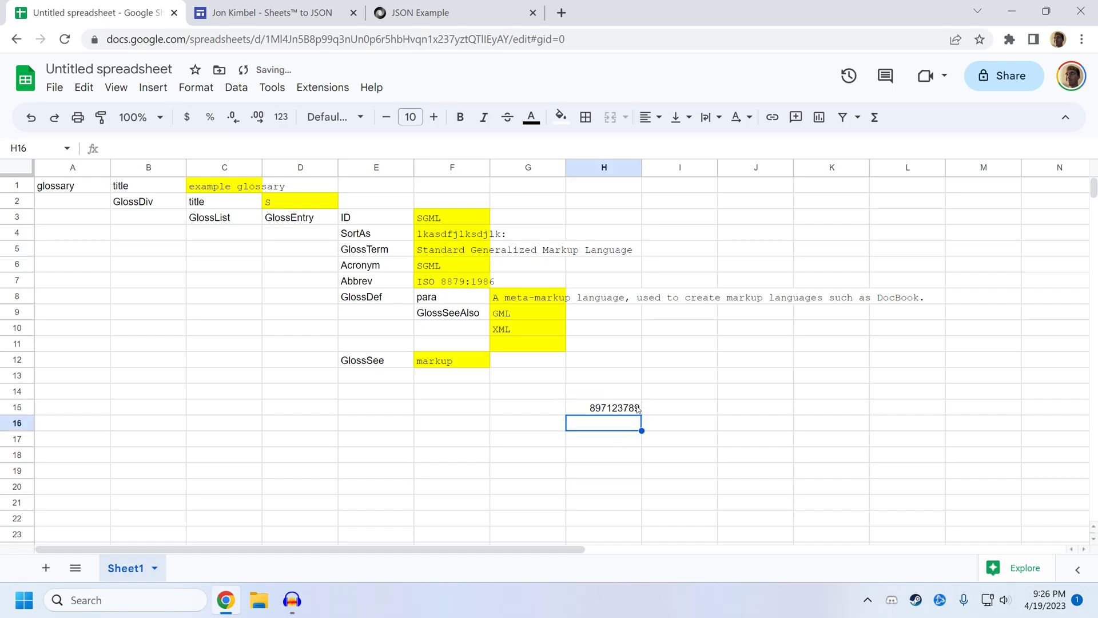
pyautogui.click(760, 408)
pyautogui.write('98712378912')
pyautogui.press('Return')
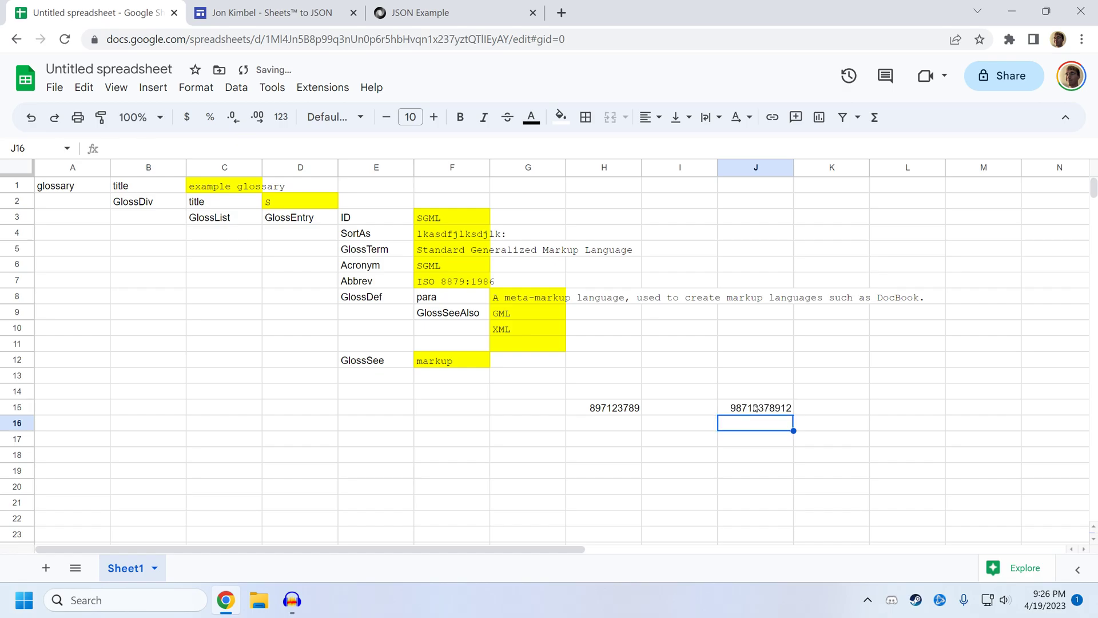
pyautogui.click(462, 228)
pyautogui.press('Return')
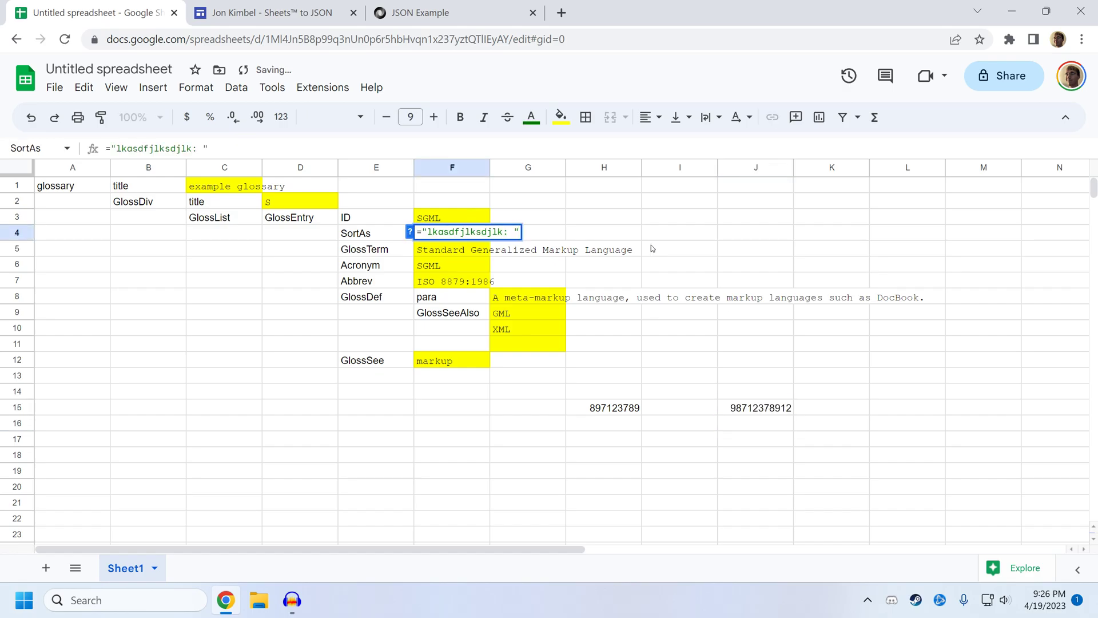
pyautogui.write('&')
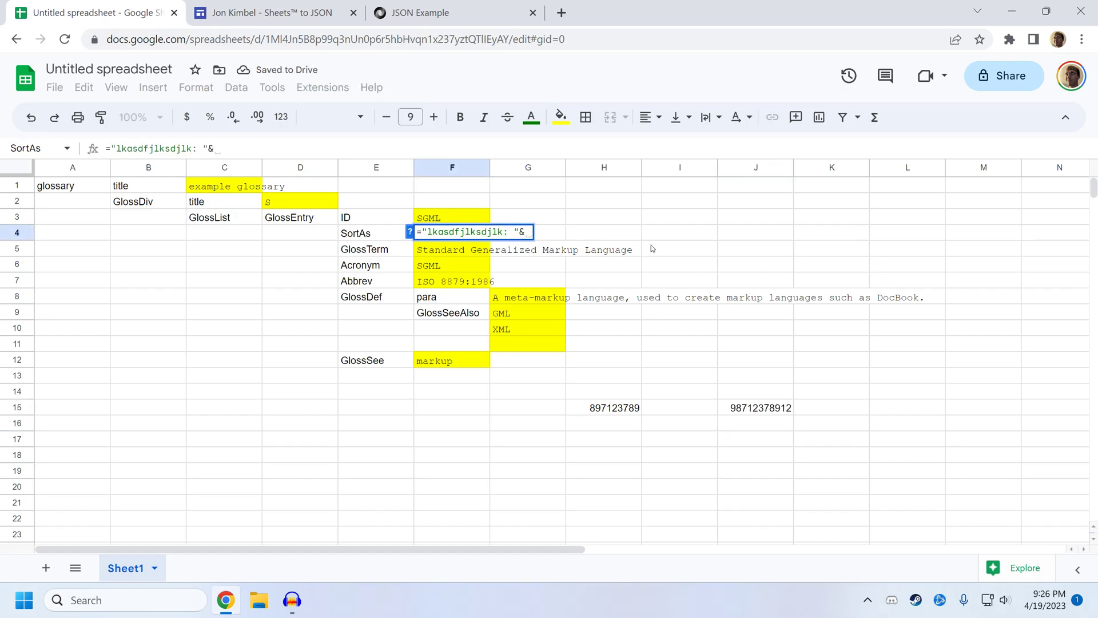
pyautogui.click(612, 410)
pyautogui.write('+')
pyautogui.click(739, 413)
pyautogui.press('Return')
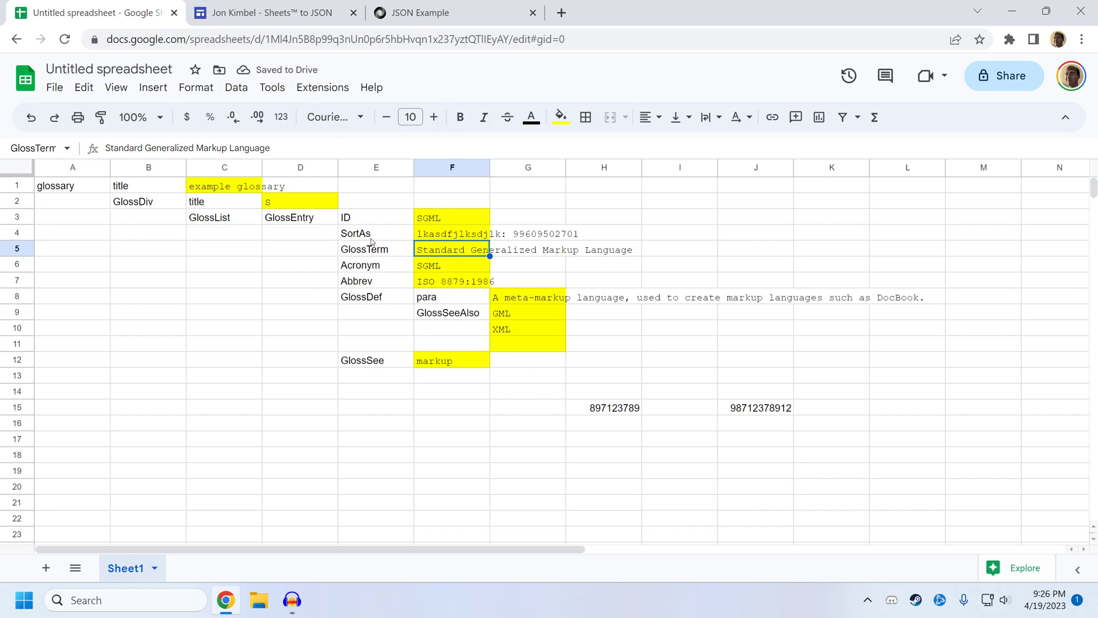
pyautogui.click(446, 235)
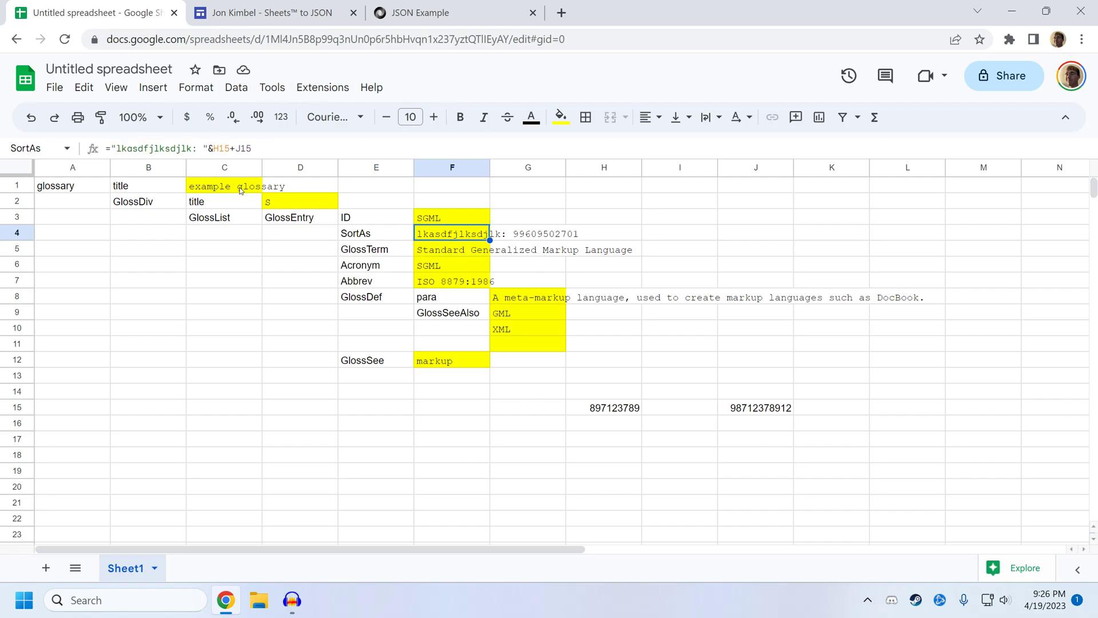
pyautogui.click(240, 190)
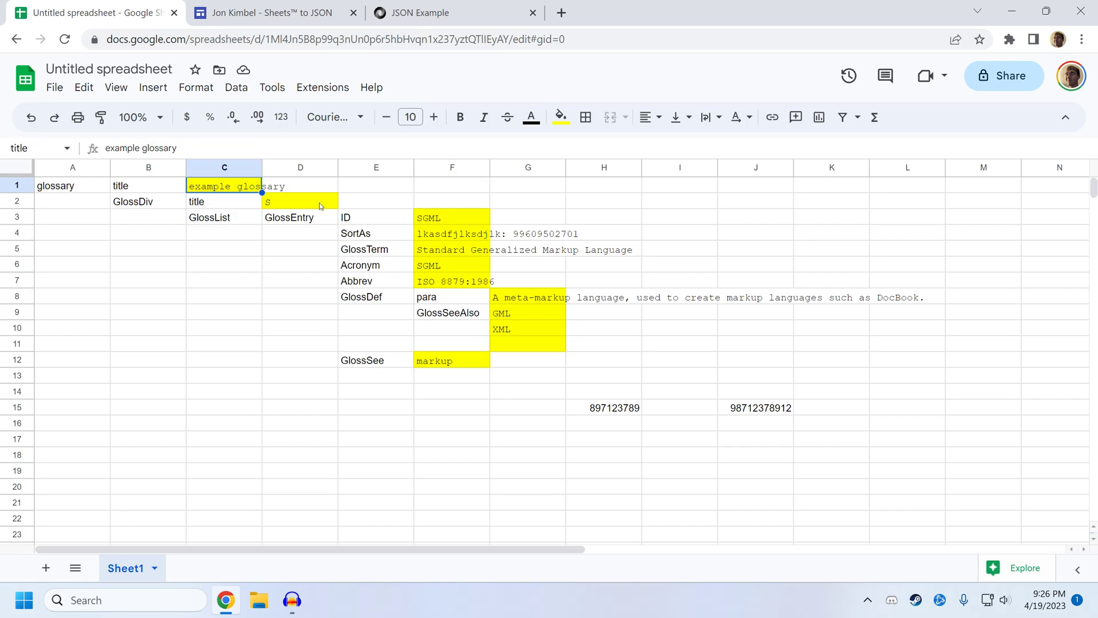
pyautogui.click(304, 203)
pyautogui.click(441, 230)
pyautogui.click(322, 91)
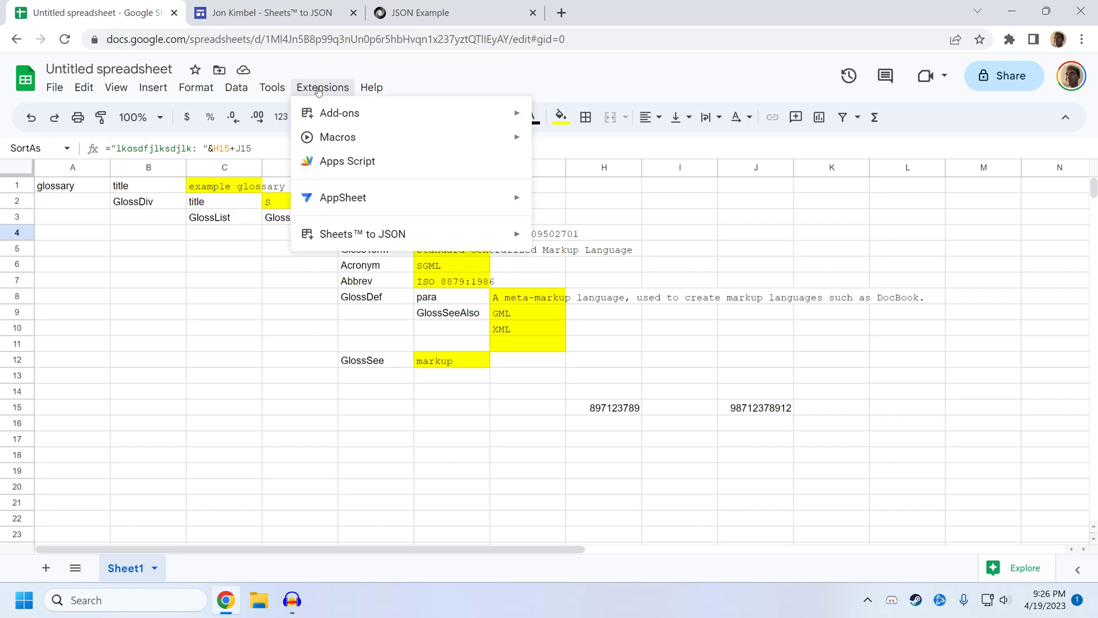
pyautogui.moveTo(366, 239)
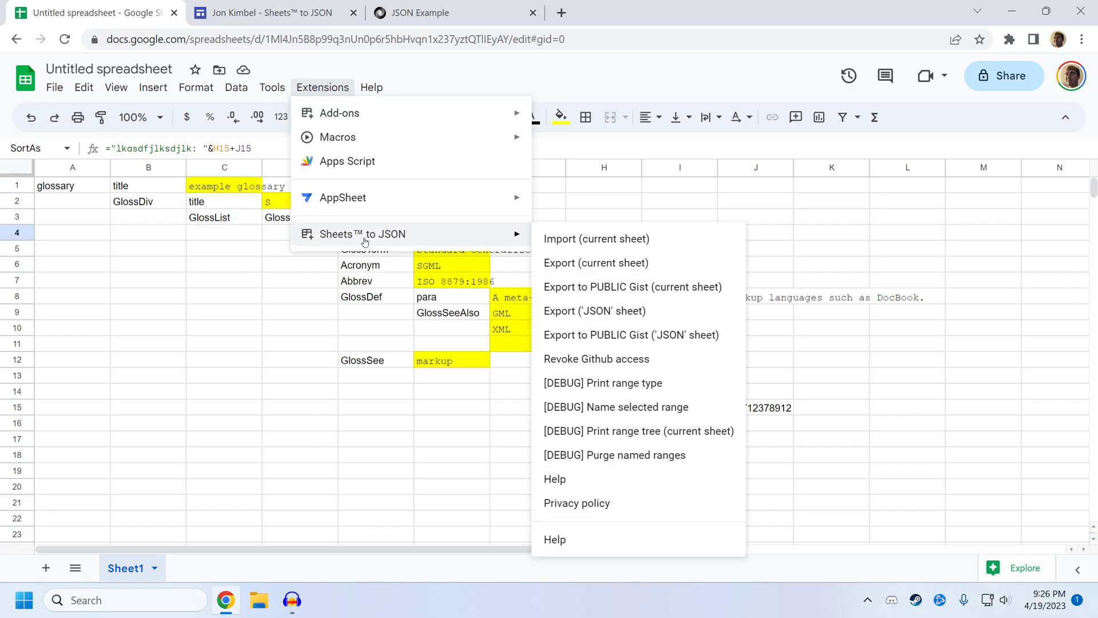
pyautogui.click(616, 263)
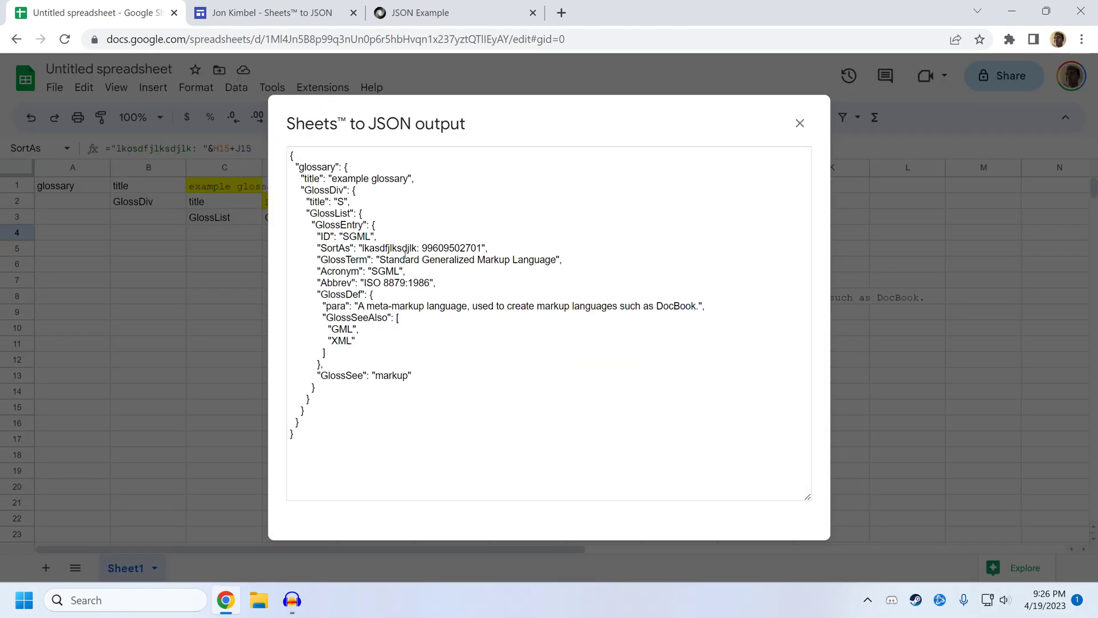
pyautogui.moveTo(362, 247); pyautogui.dragTo(483, 248)
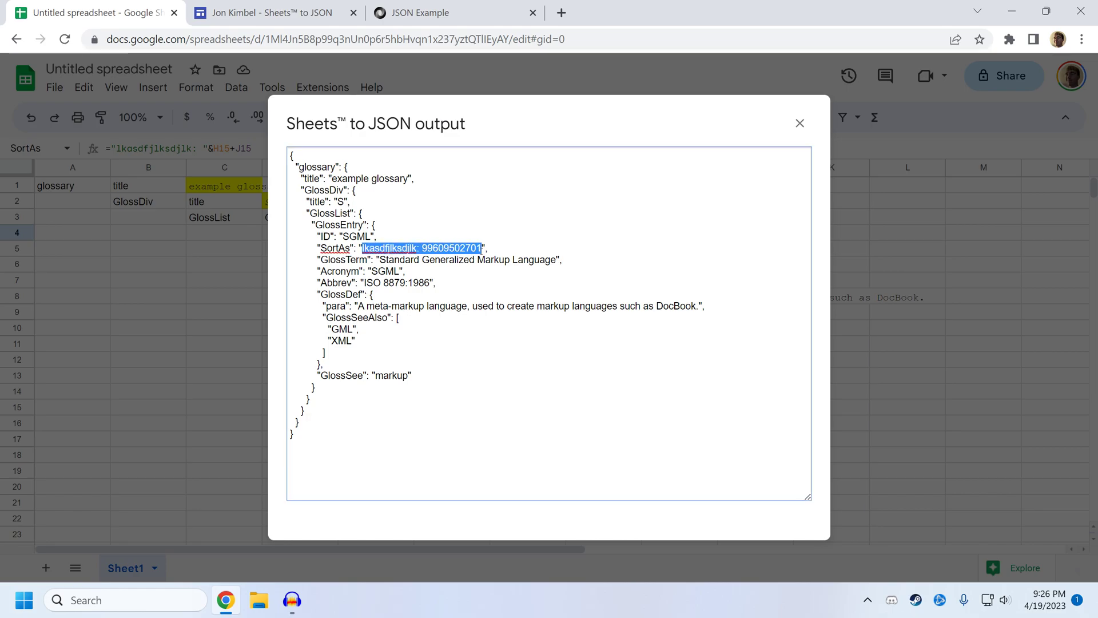
# Dismiss the JSON output, then run Sheets™ to JSON's Export to PUBLIC Gist (current sheet).
pyautogui.click(800, 123)
pyautogui.click(699, 438)
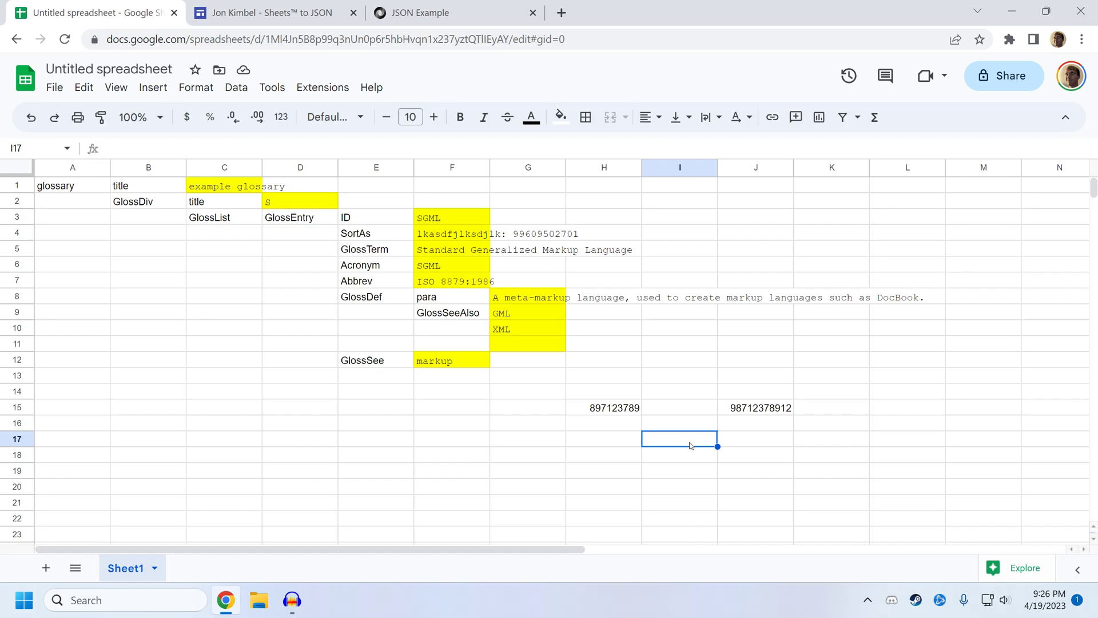
pyautogui.click(323, 87)
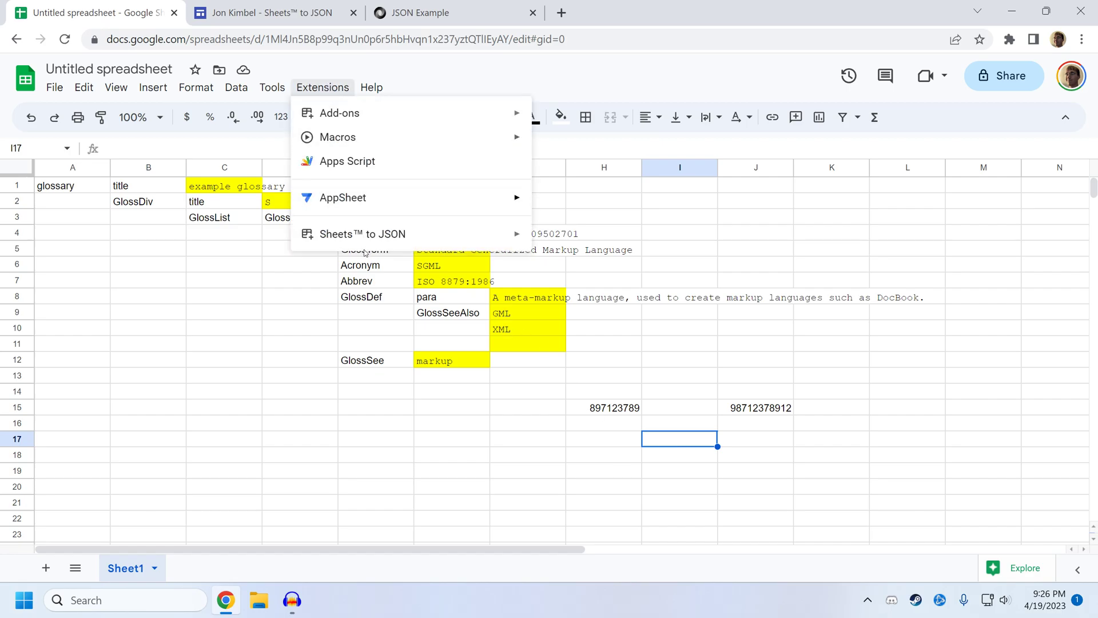
pyautogui.moveTo(364, 236)
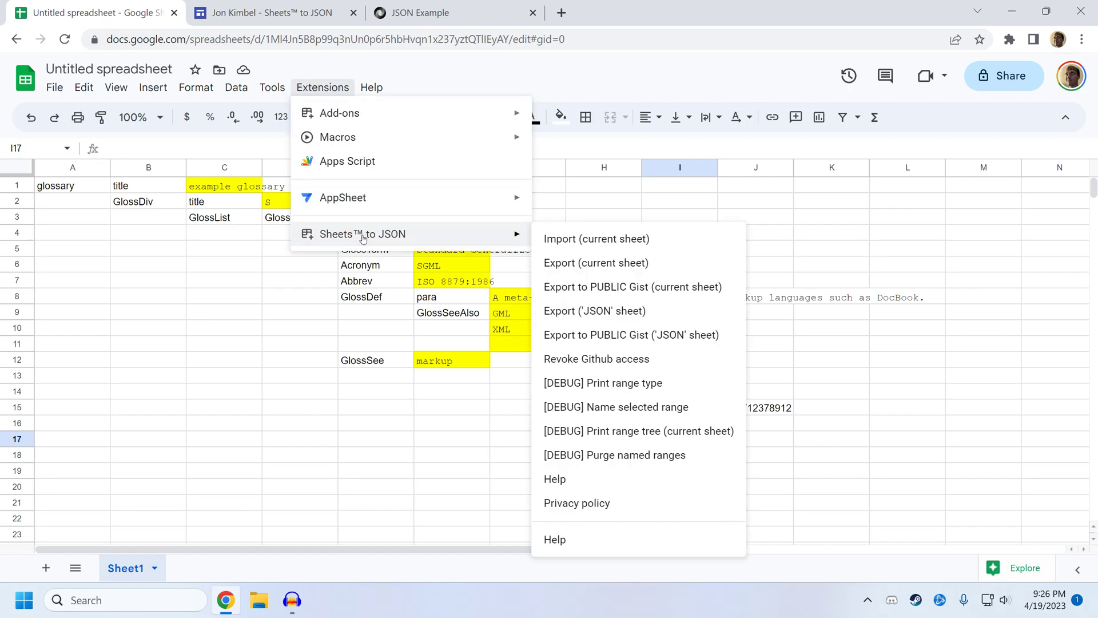
pyautogui.click(638, 288)
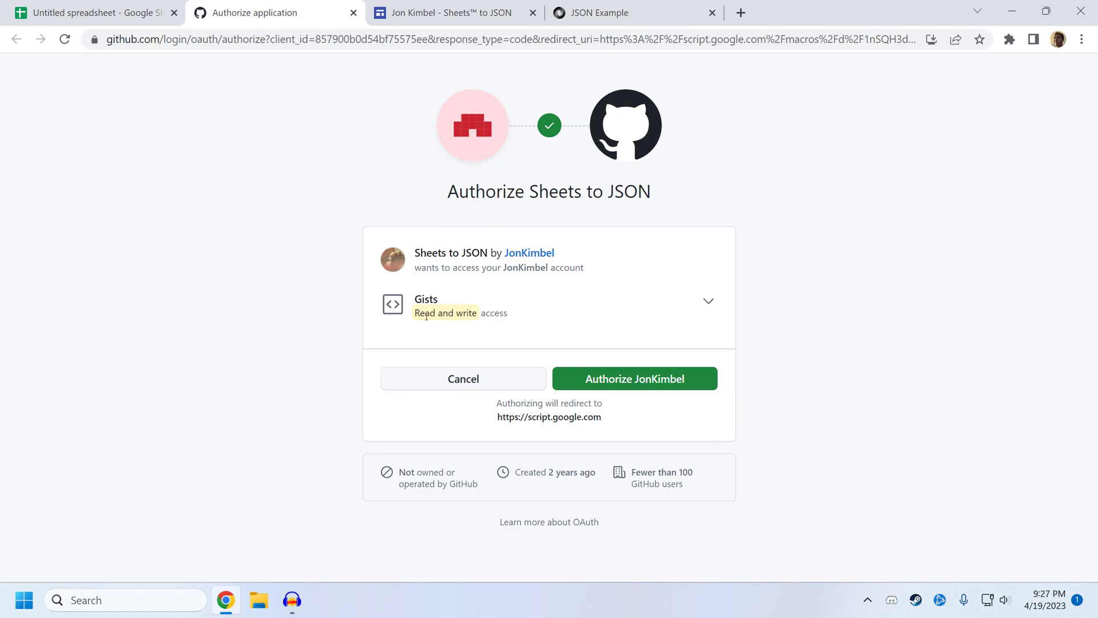
# Grant Sheets to JSON gist read-write access on GitHub's authorization page.
pyautogui.click(609, 375)
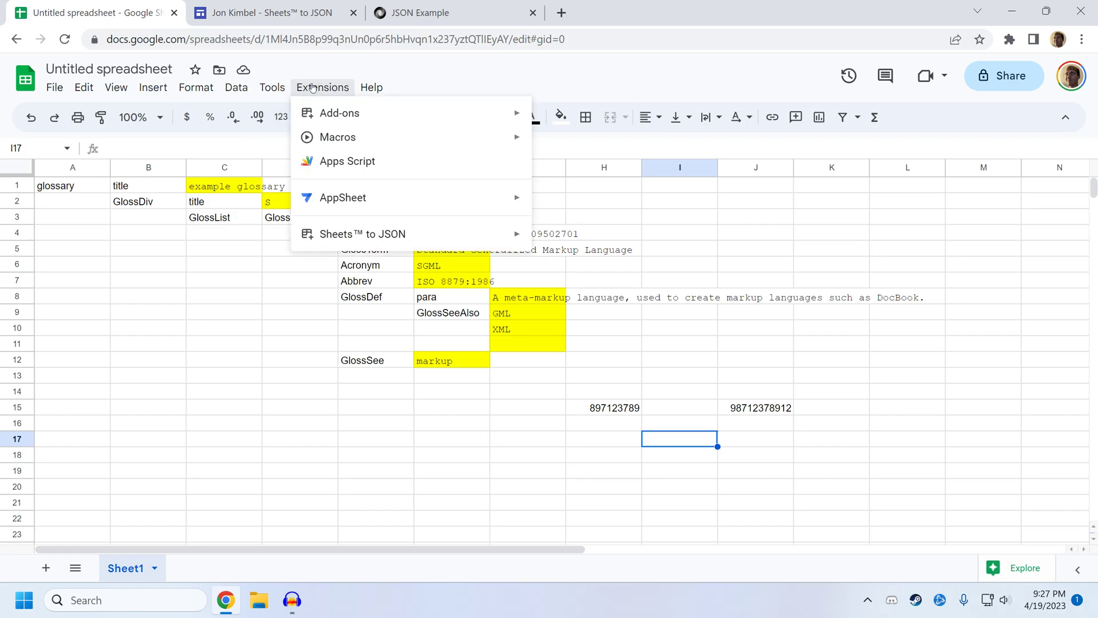
# Publish the sheet to a public Gist, confirm it, and select the raw sheets.json link.
pyautogui.click(628, 287)
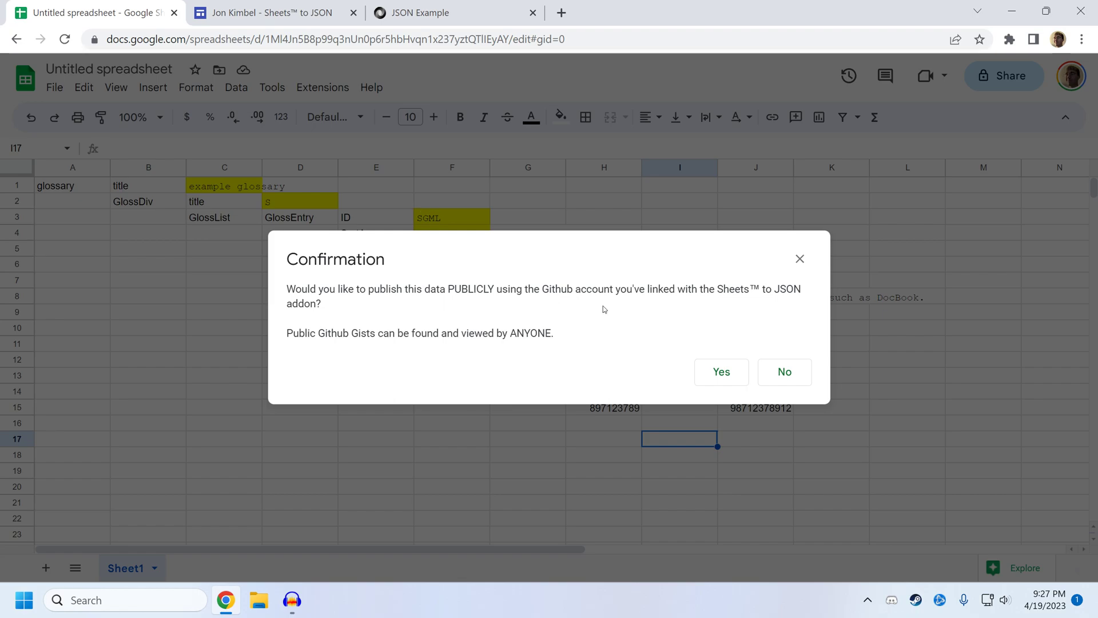
pyautogui.click(721, 373)
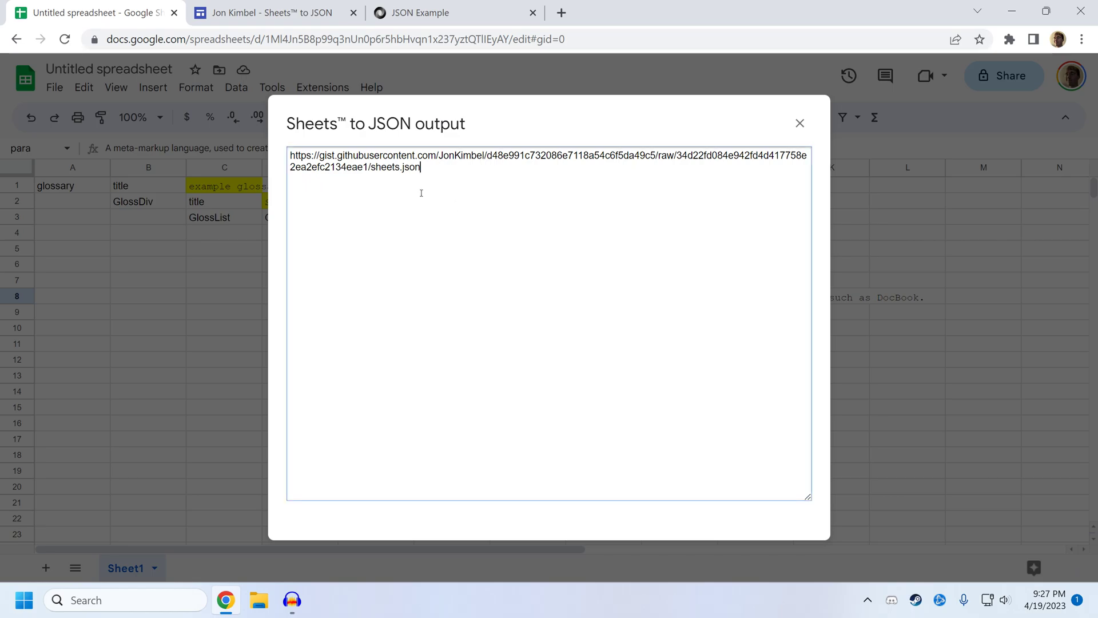
pyautogui.hotkey('ctrl', 'a')
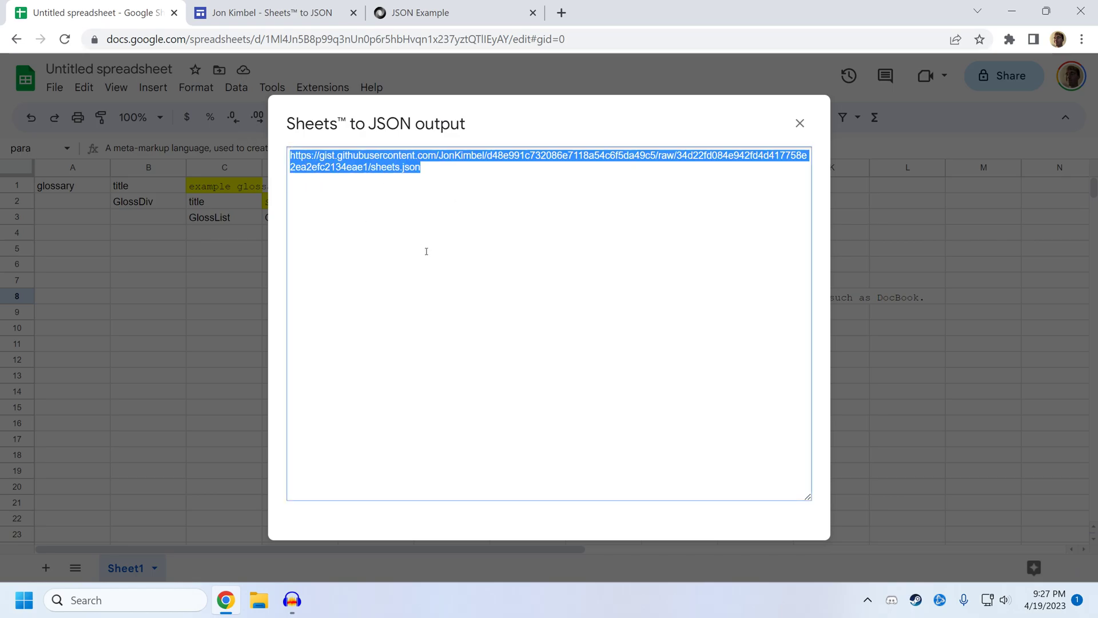
# Open the copied gist link in a new tab and review the raw sheets.json text.
pyautogui.hotkey('ctrl', 'c')
pyautogui.hotkey('ctrl', 't')
pyautogui.hotkey('ctrl', 'v')
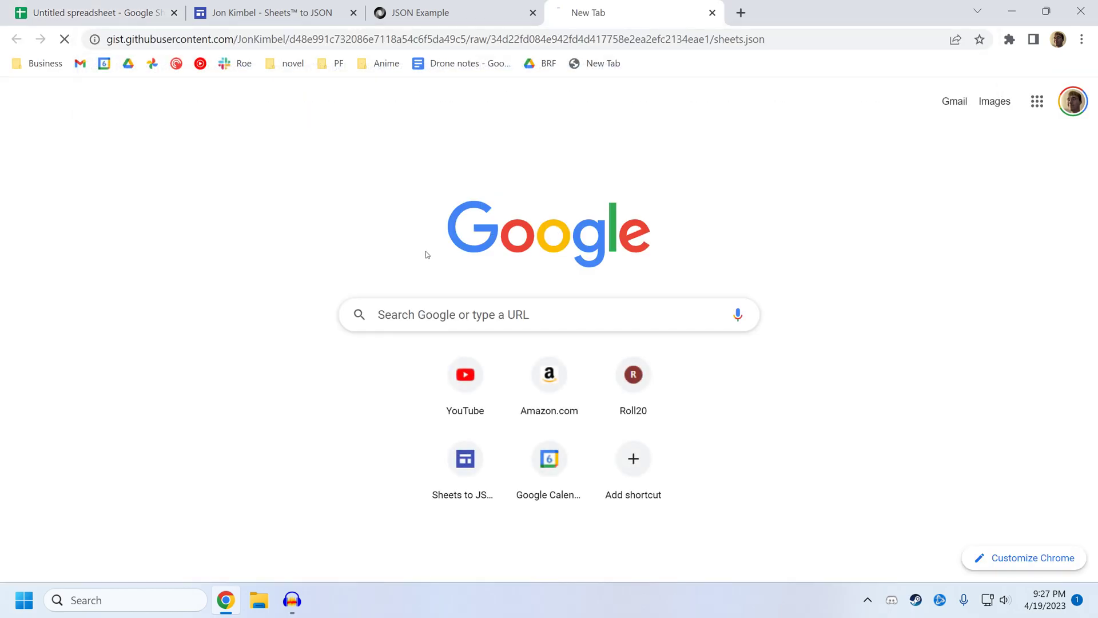
pyautogui.press('Return')
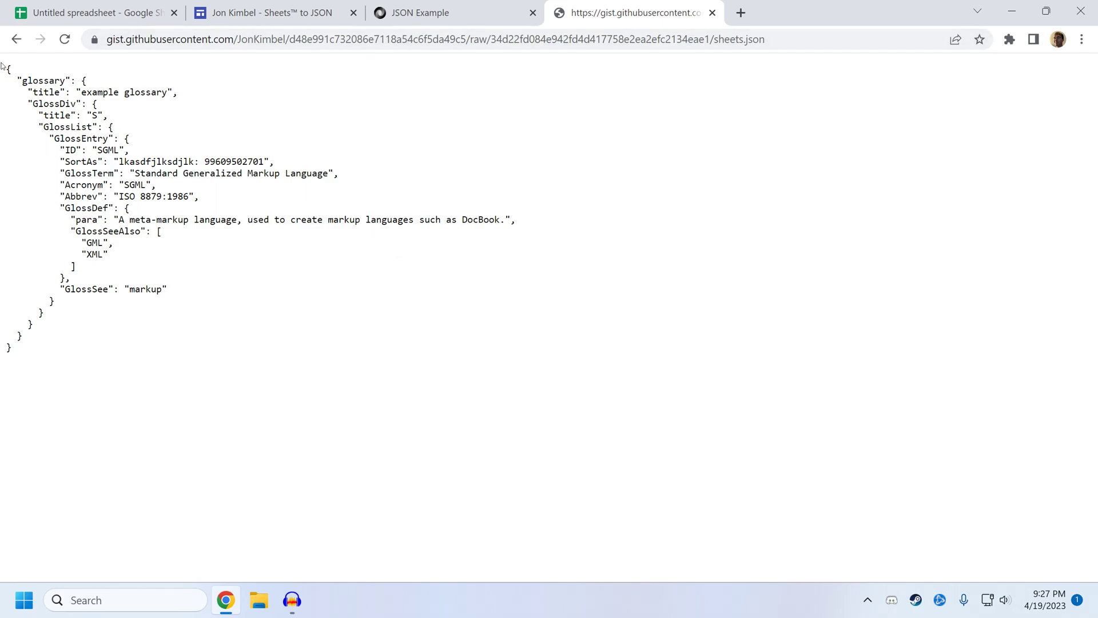
pyautogui.moveTo(5, 66); pyautogui.dragTo(211, 372)
pyautogui.click(222, 393)
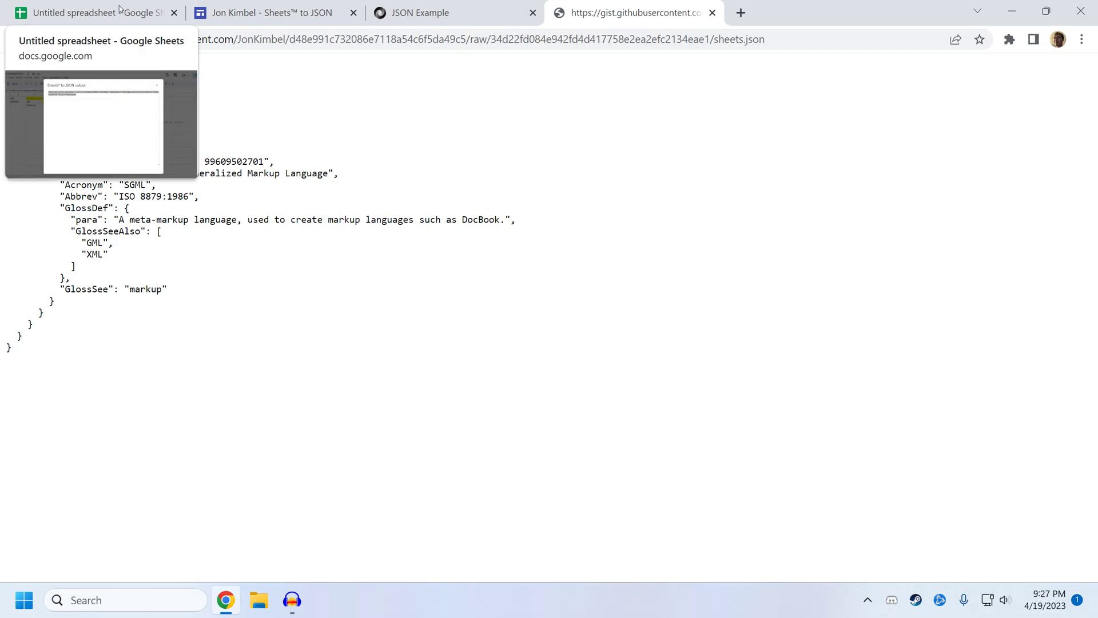
# Close the gist tab and the JSON output, returning to the glossary sheet's cell C1.
pyautogui.click(88, 16)
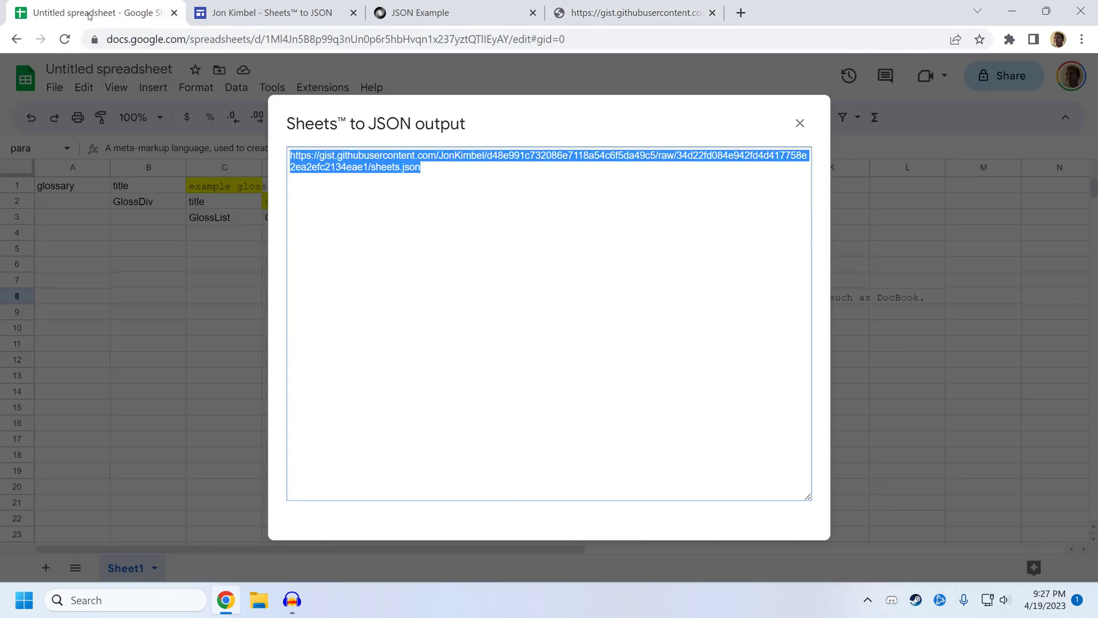
pyautogui.click(712, 13)
pyautogui.click(801, 123)
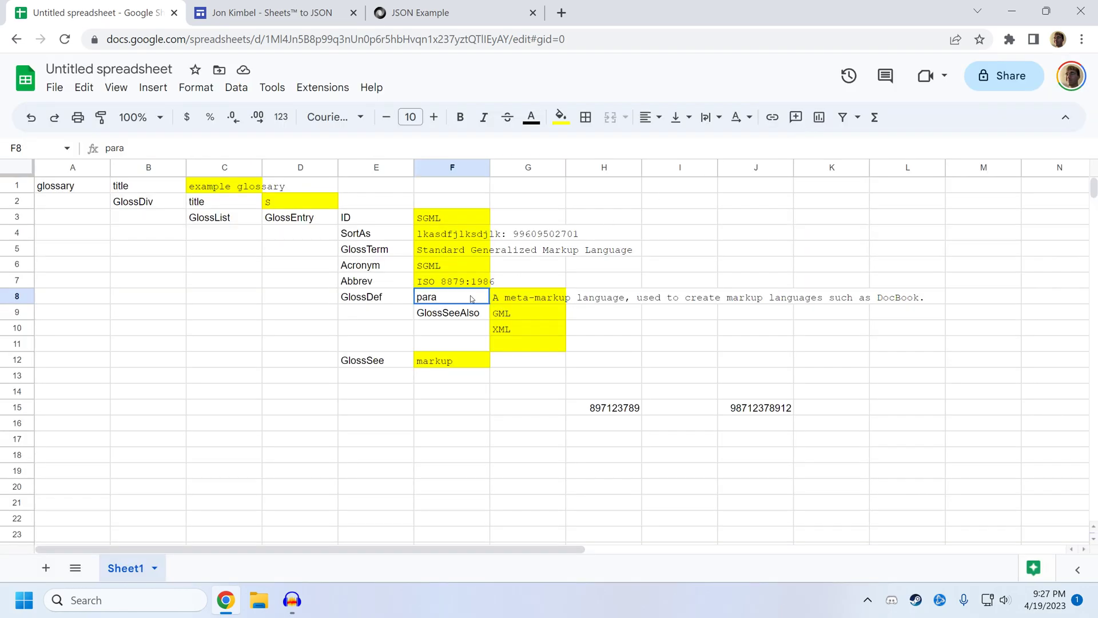
pyautogui.click(322, 86)
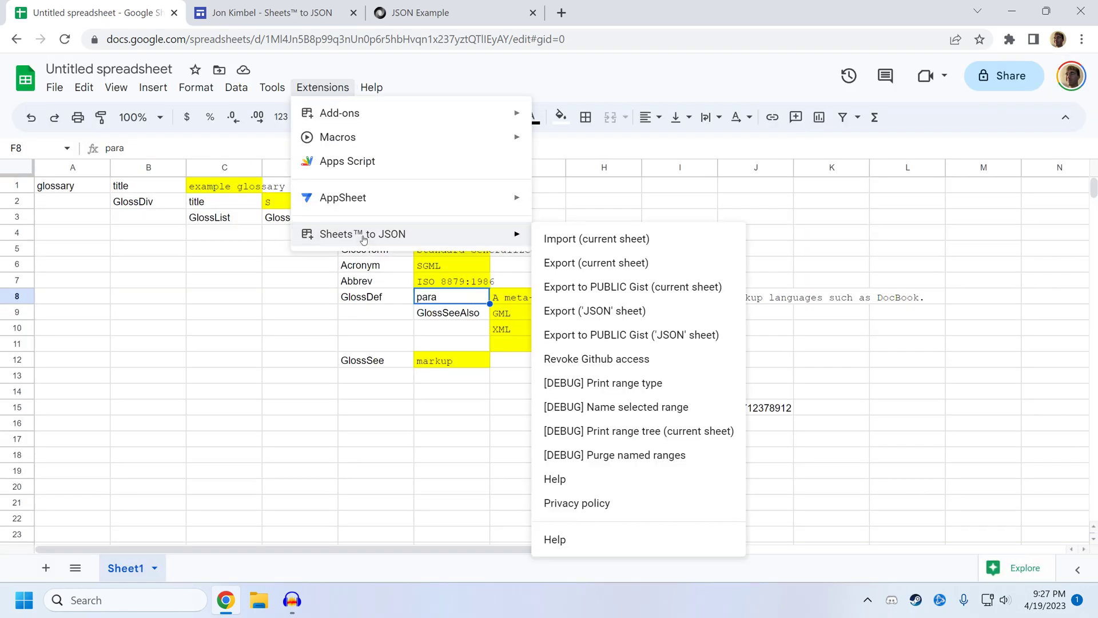
pyautogui.click(337, 392)
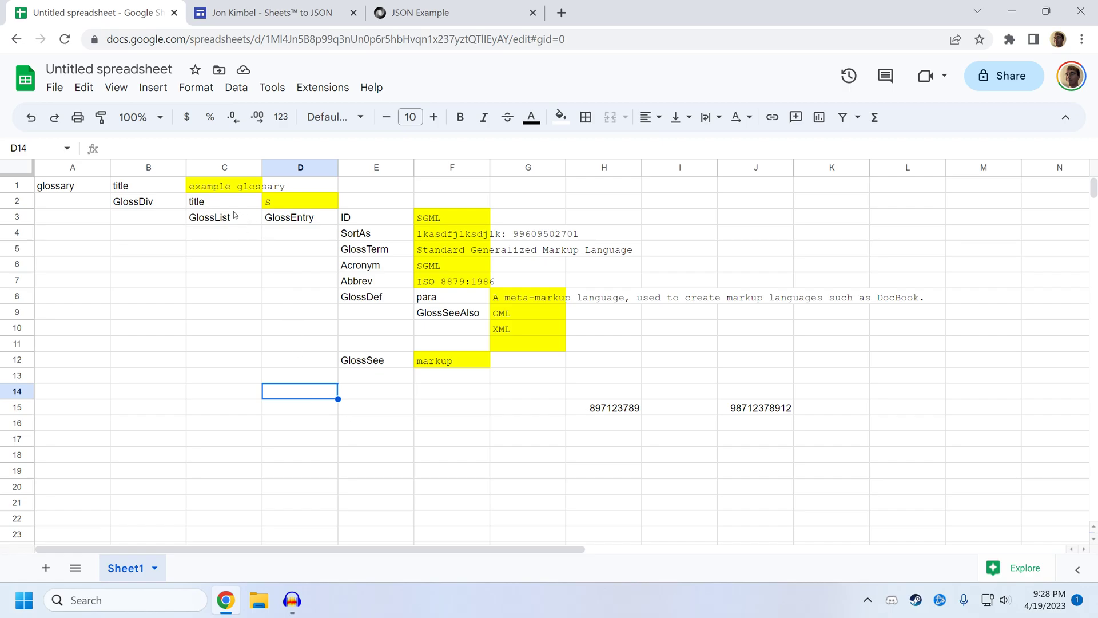
pyautogui.click(239, 189)
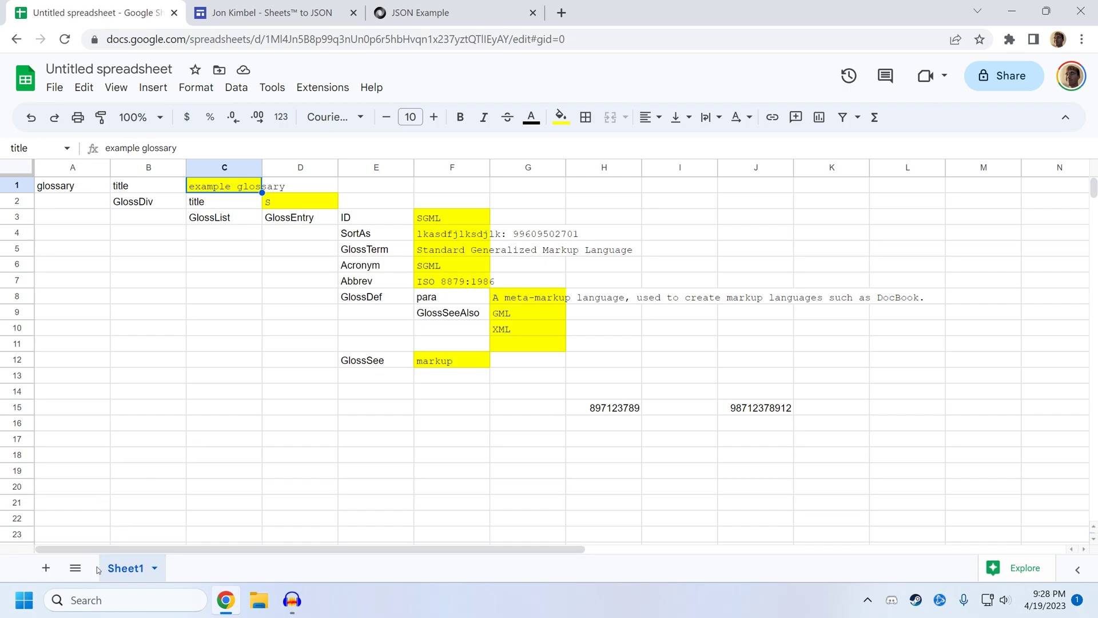
# Add an empty Sheet2, then try the 'JSON' sheet export and dismiss the 'No such sheet' error.
pyautogui.click(46, 567)
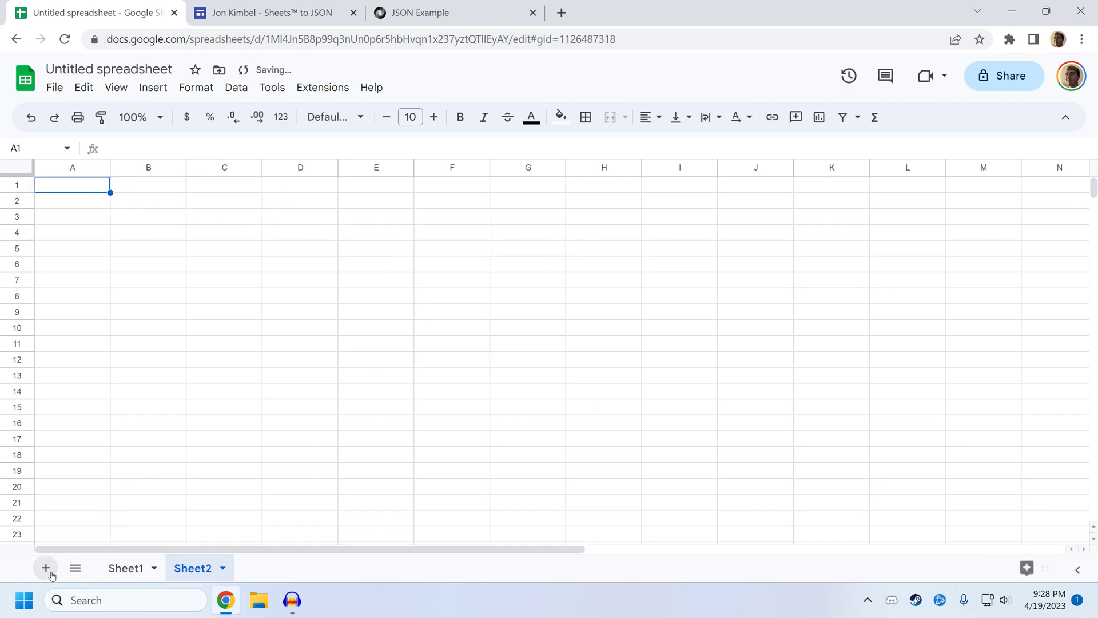
pyautogui.click(119, 571)
pyautogui.click(337, 91)
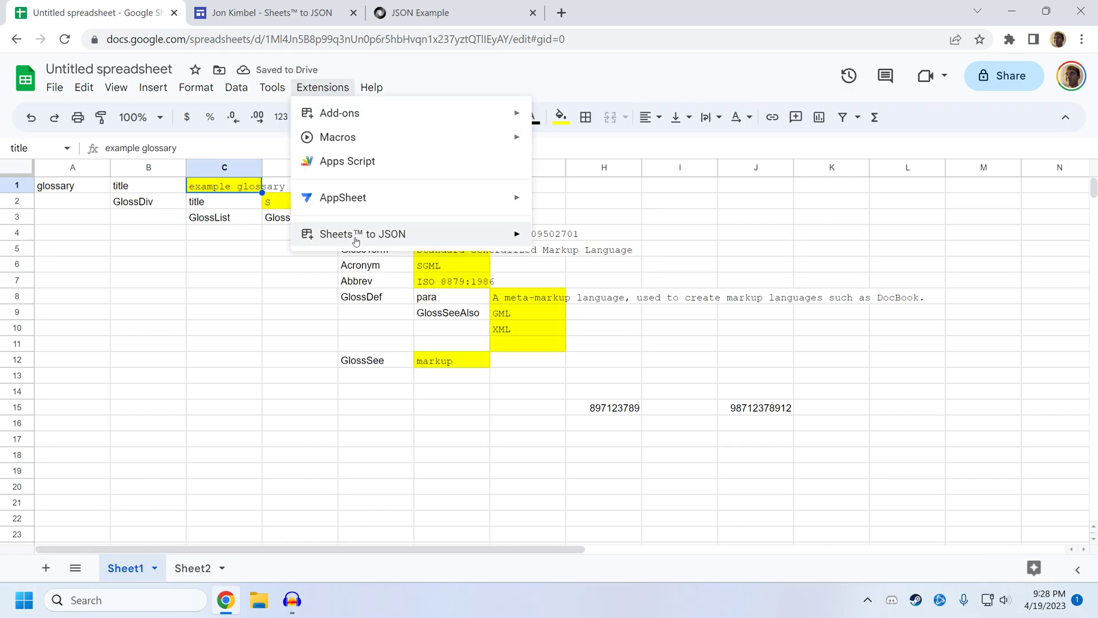
pyautogui.moveTo(354, 235)
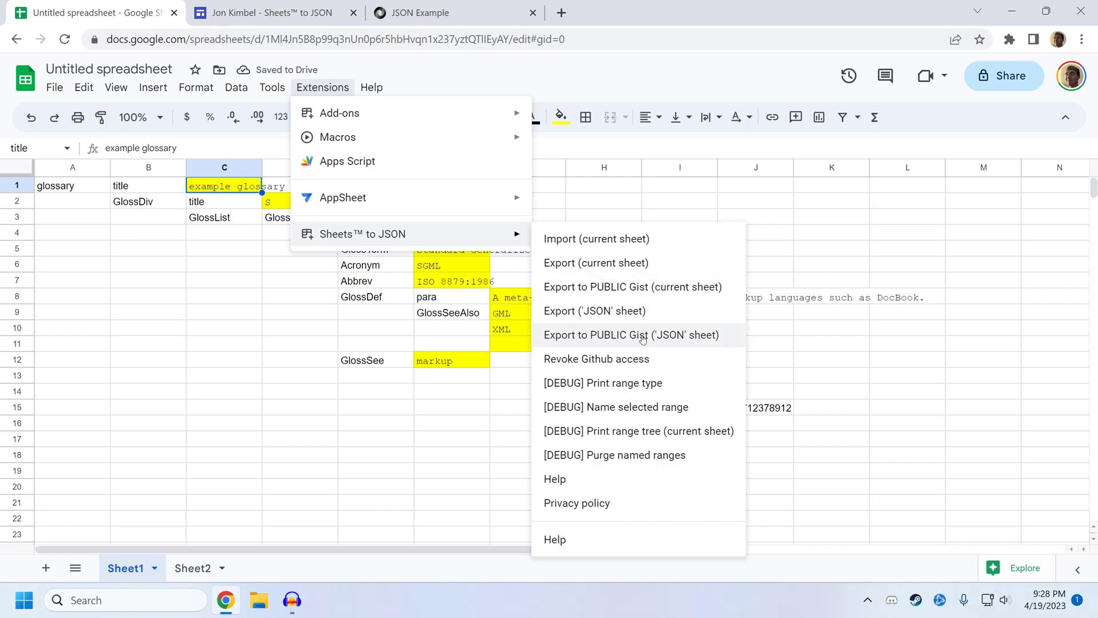
pyautogui.click(600, 318)
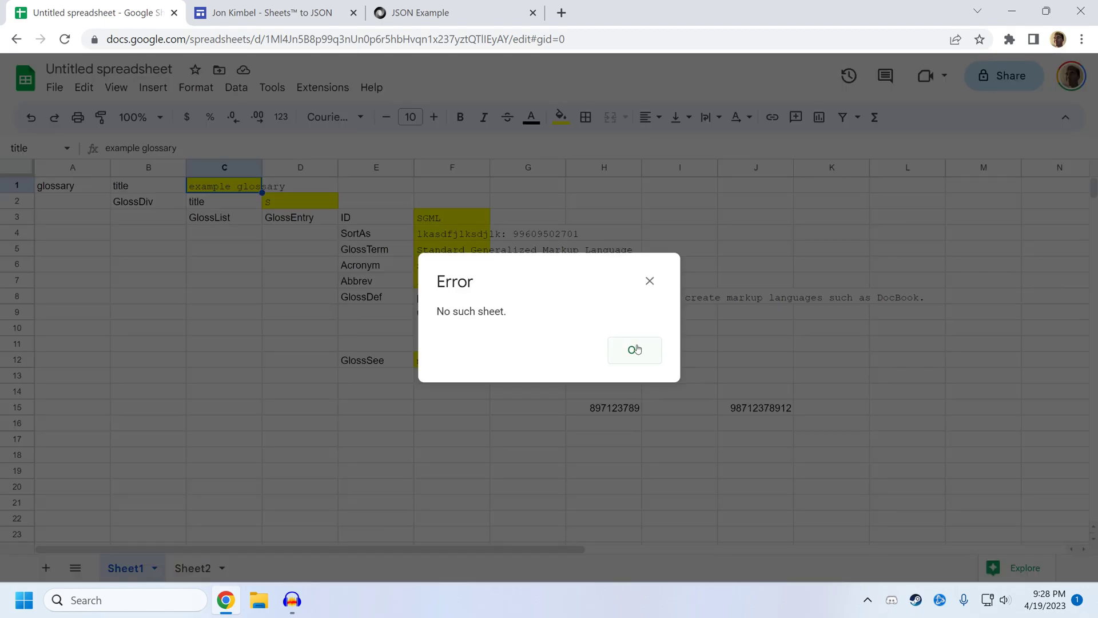
pyautogui.click(634, 349)
# Rename Sheet1 to JSON, then export the 'JSON' sheet and close the output preview.
pyautogui.doubleClick(131, 570)
pyautogui.write('JSON')
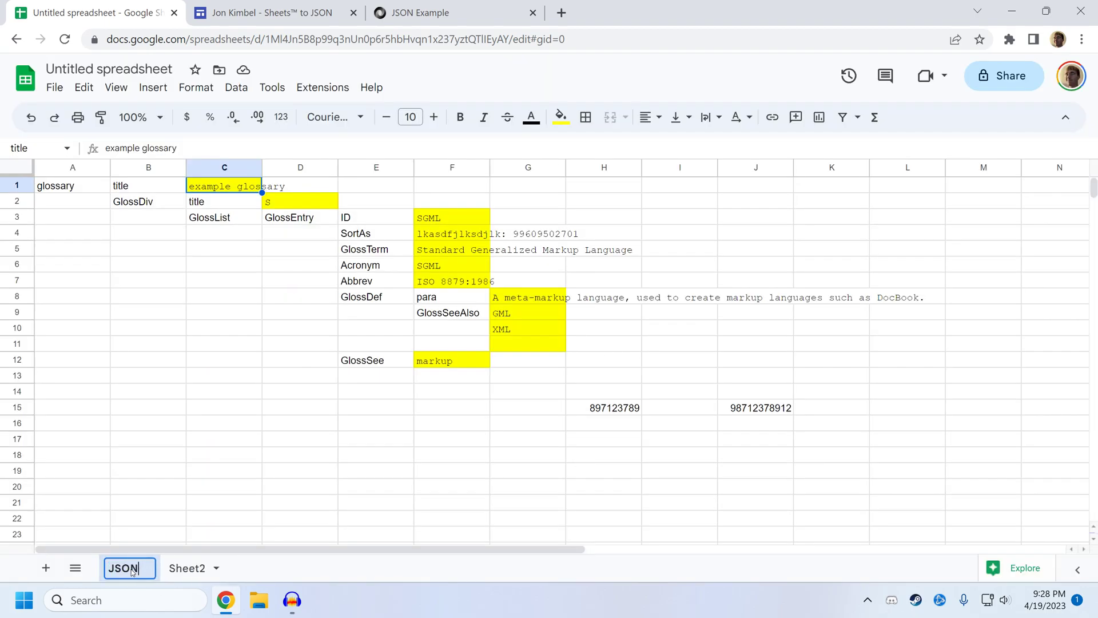
pyautogui.press('Return')
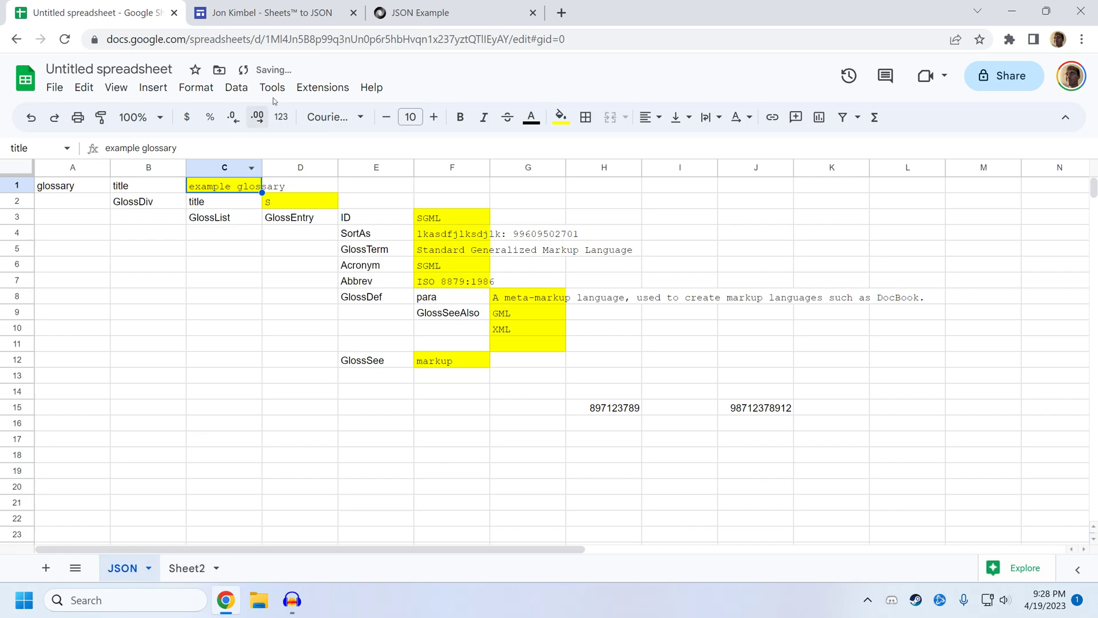
pyautogui.click(323, 87)
pyautogui.moveTo(350, 235)
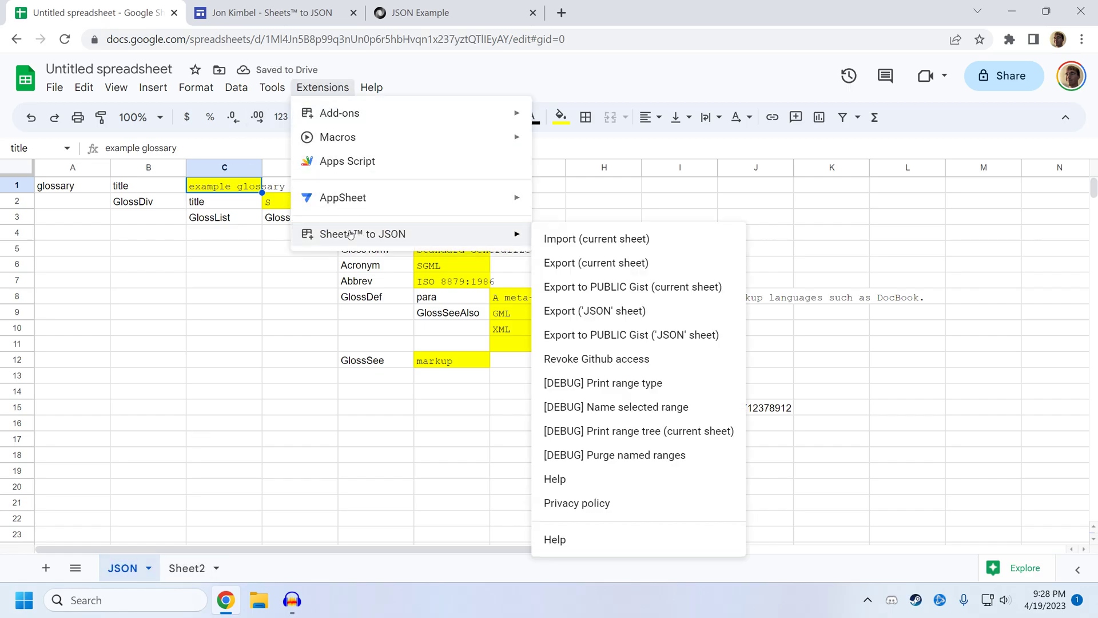
pyautogui.click(615, 313)
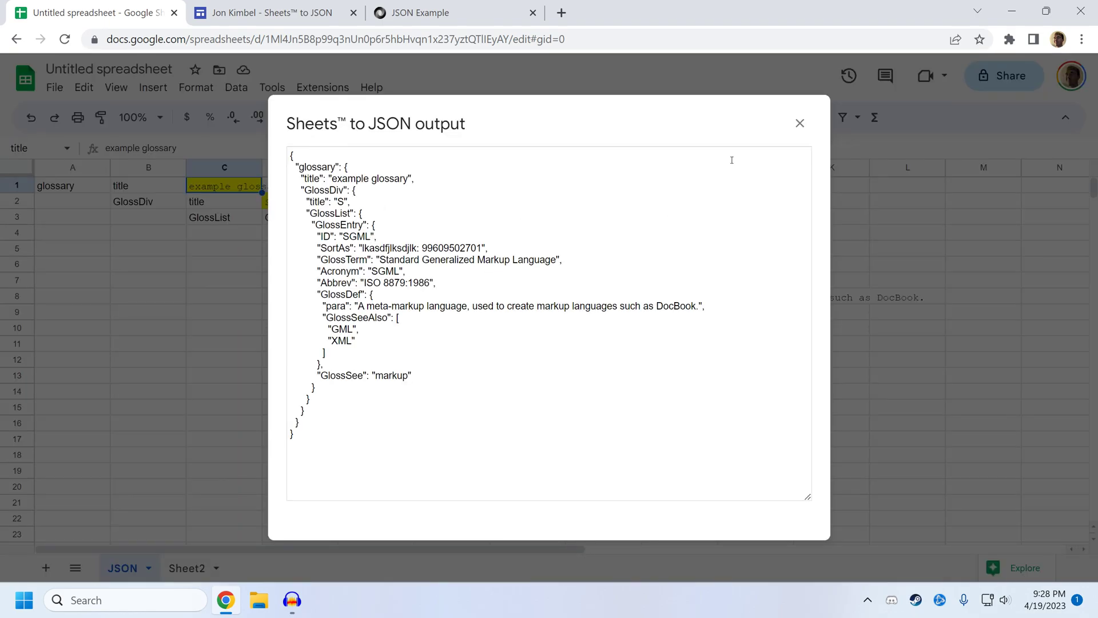
pyautogui.click(799, 123)
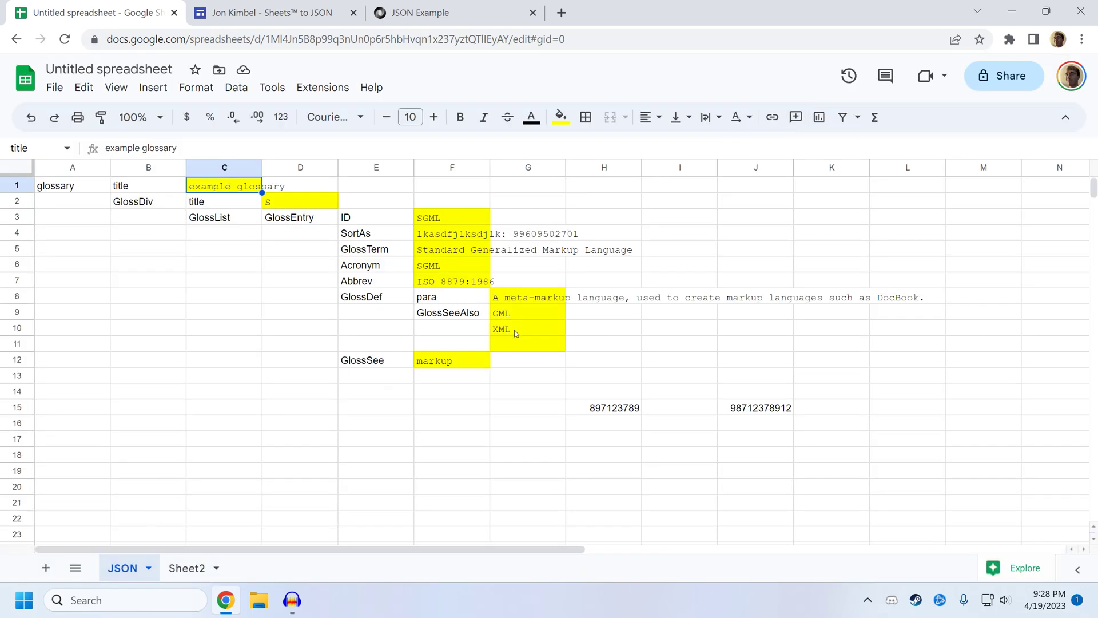
# Replace F12's GlossSee value with the formula =Sheet2!B1.
pyautogui.click(463, 363)
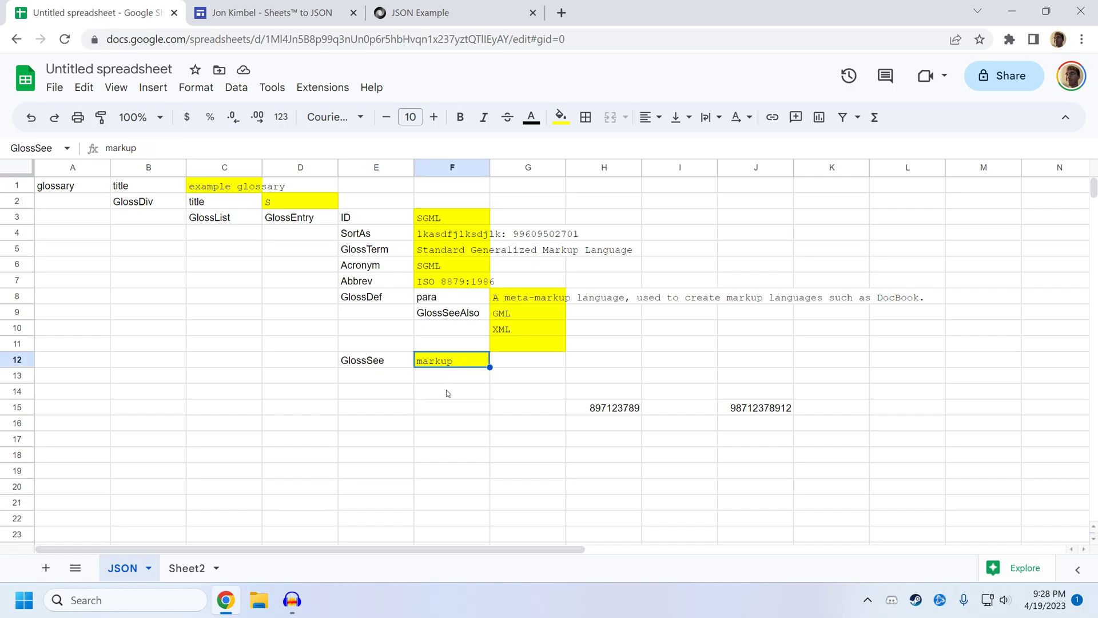
pyautogui.press('BackSpace')
pyautogui.write('=')
pyautogui.click(177, 567)
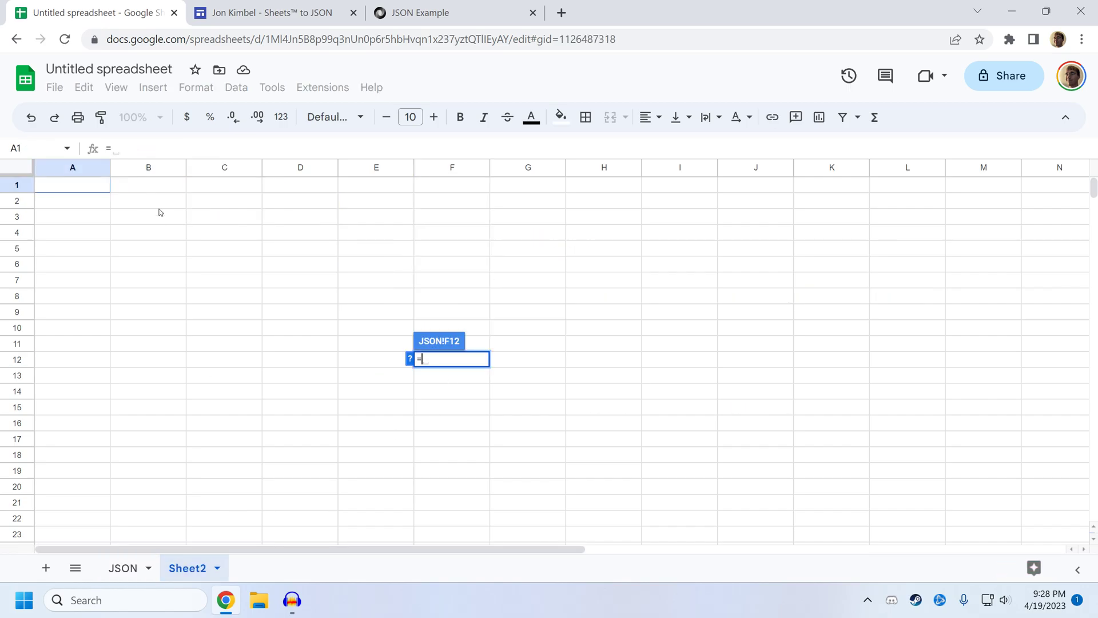
pyautogui.click(149, 186)
pyautogui.press('Return')
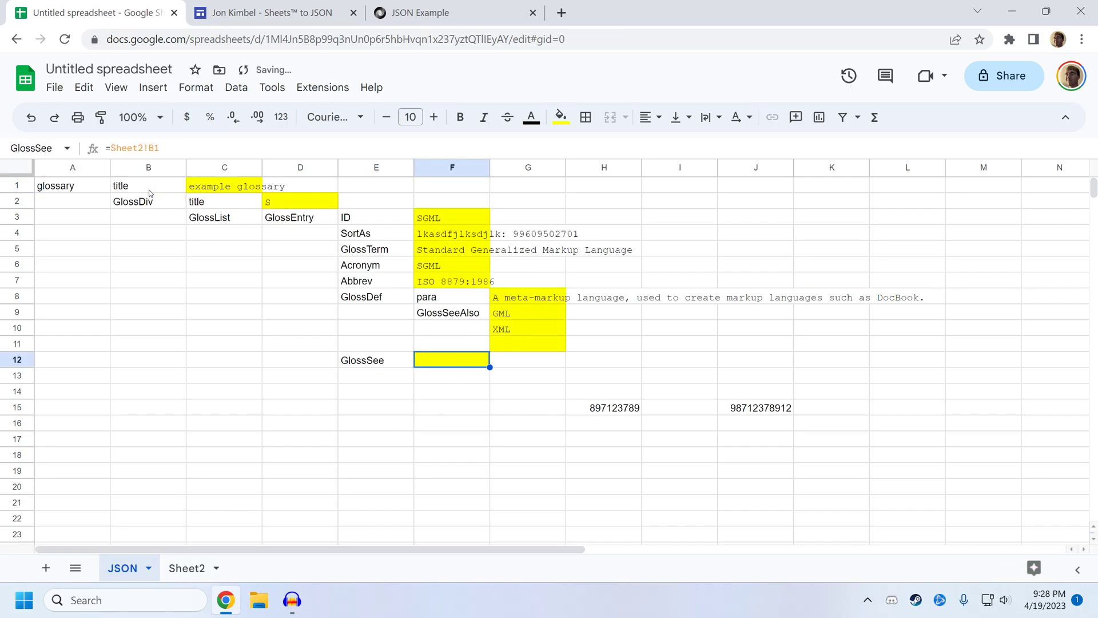
pyautogui.click(524, 319)
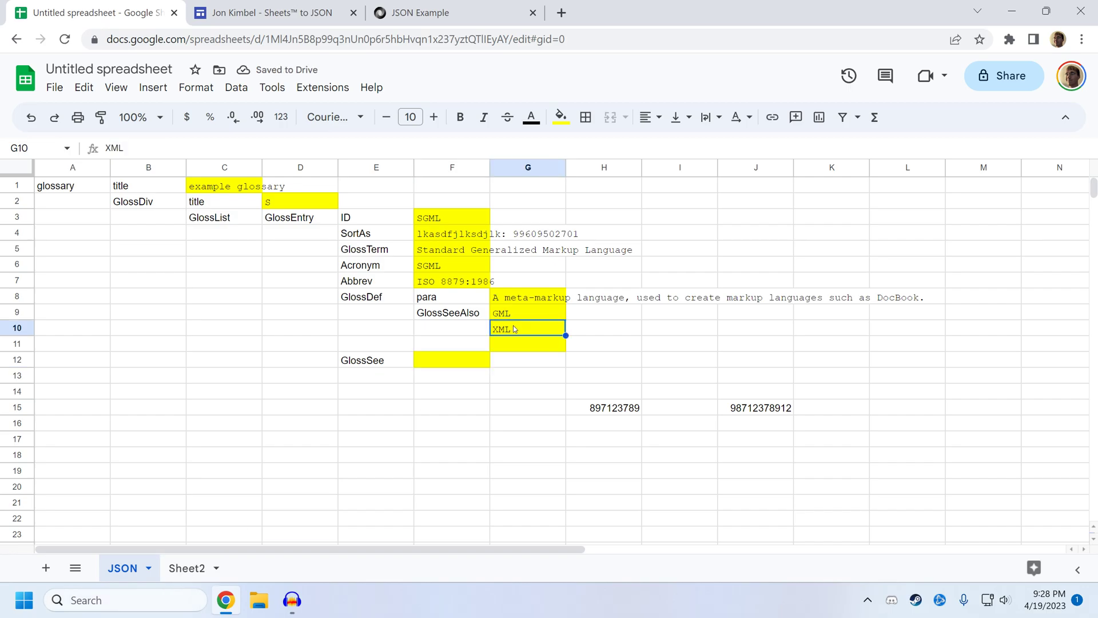
pyautogui.click(451, 361)
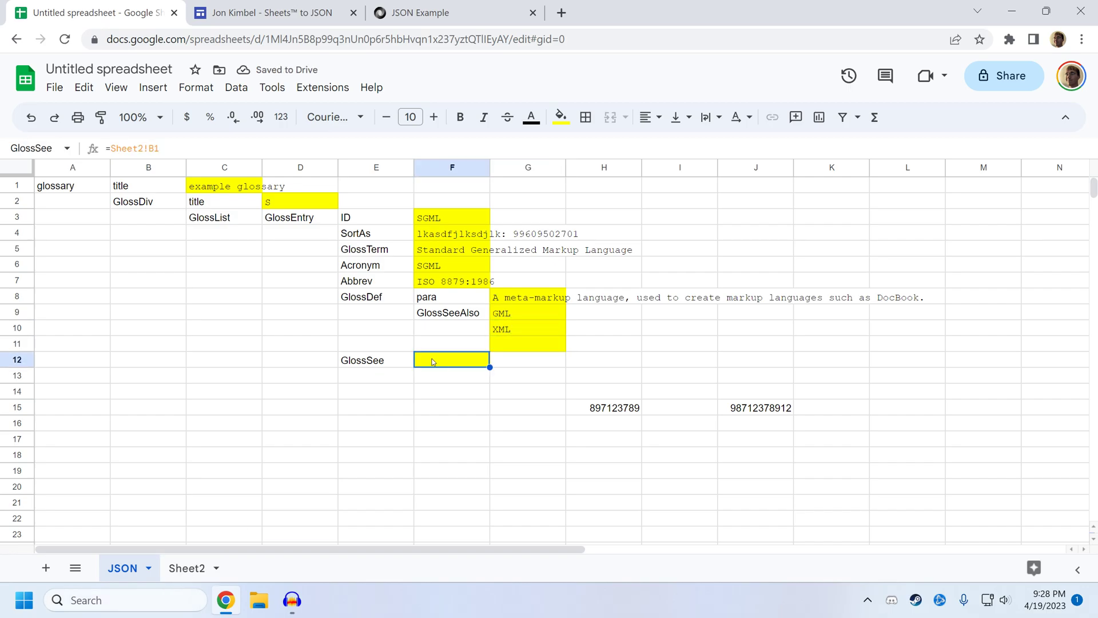
# On Sheet2, enter 'gloss see example' in B1 and the label 'GlossSee' in A1.
pyautogui.click(209, 568)
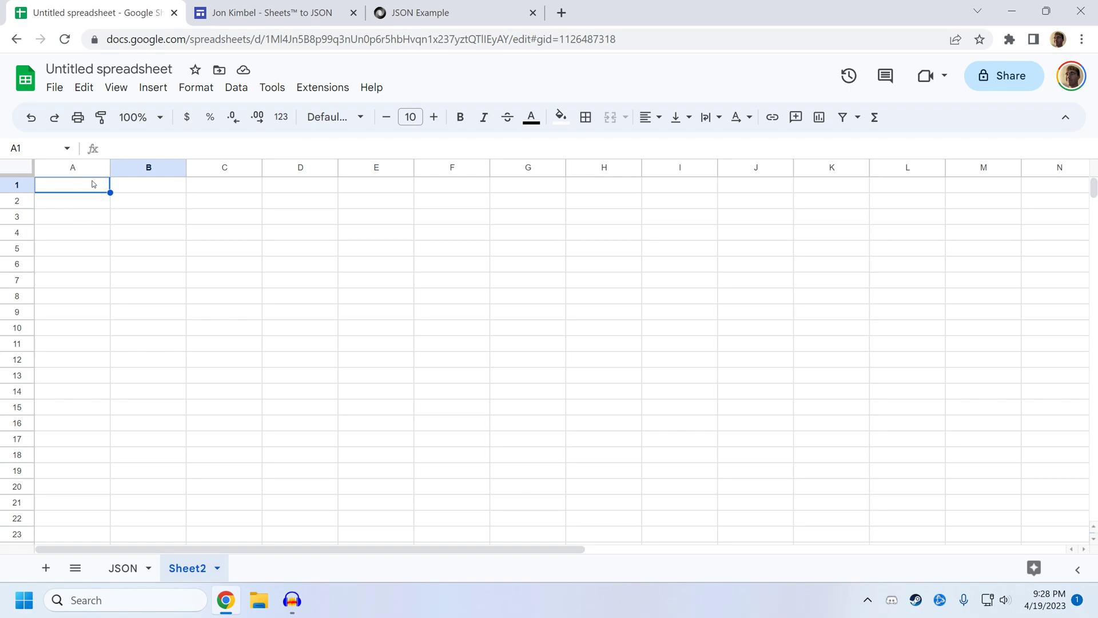
pyautogui.click(131, 188)
pyautogui.write('g')
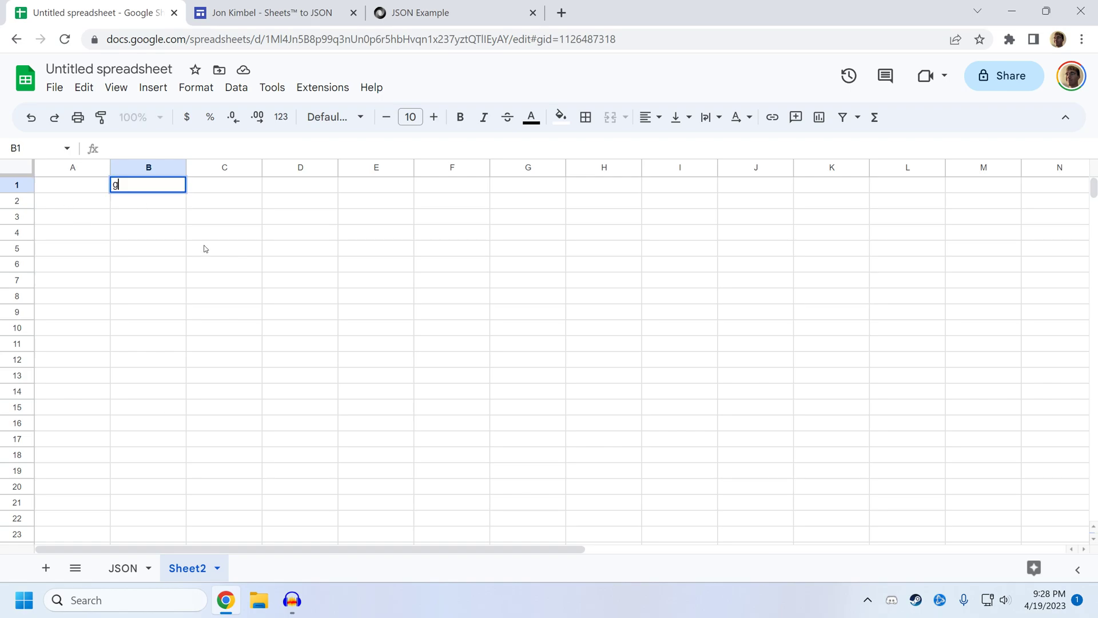
pyautogui.write('loss see example')
pyautogui.hotkey('shift', 'Tab')
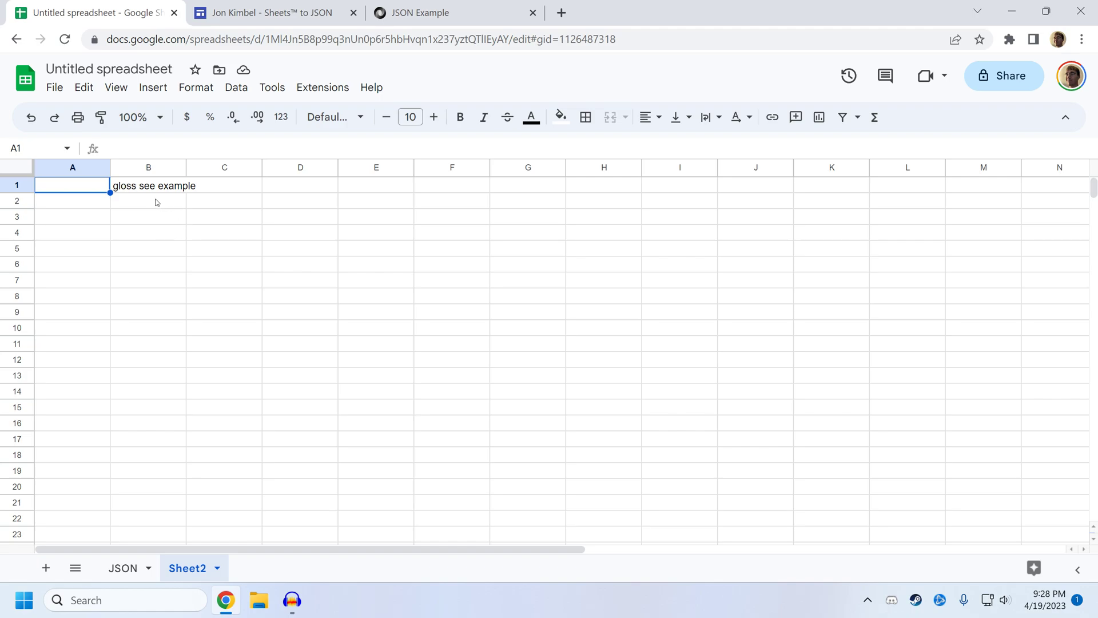
pyautogui.write('GlossSee')
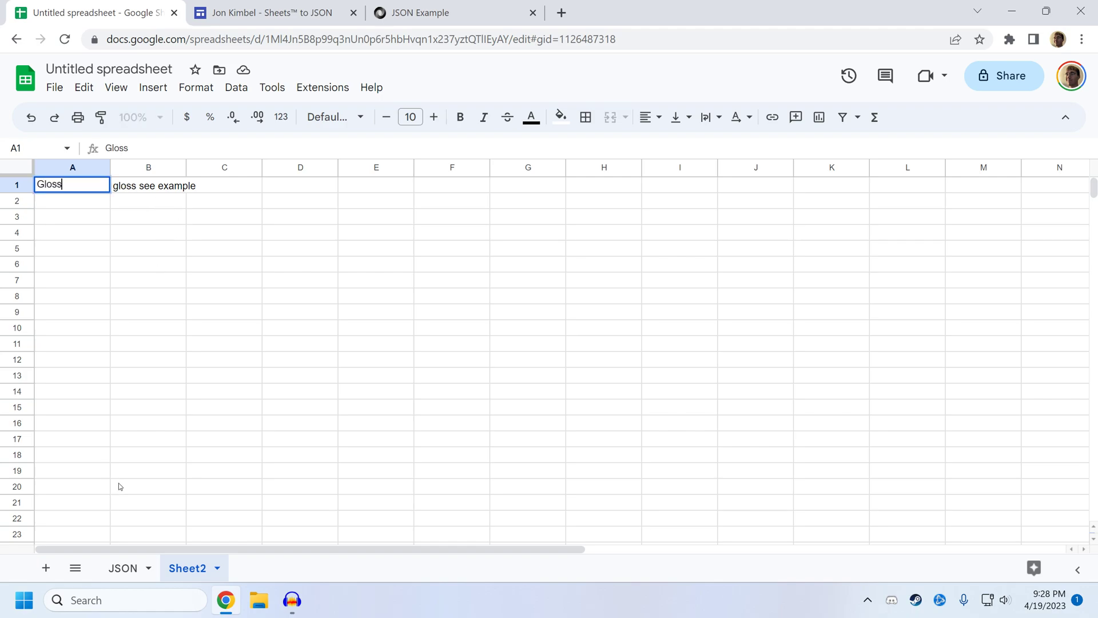
pyautogui.press('Return')
# Set the JSON sheet's title cell C1 to the formula =Sheet2!B2.
pyautogui.click(122, 568)
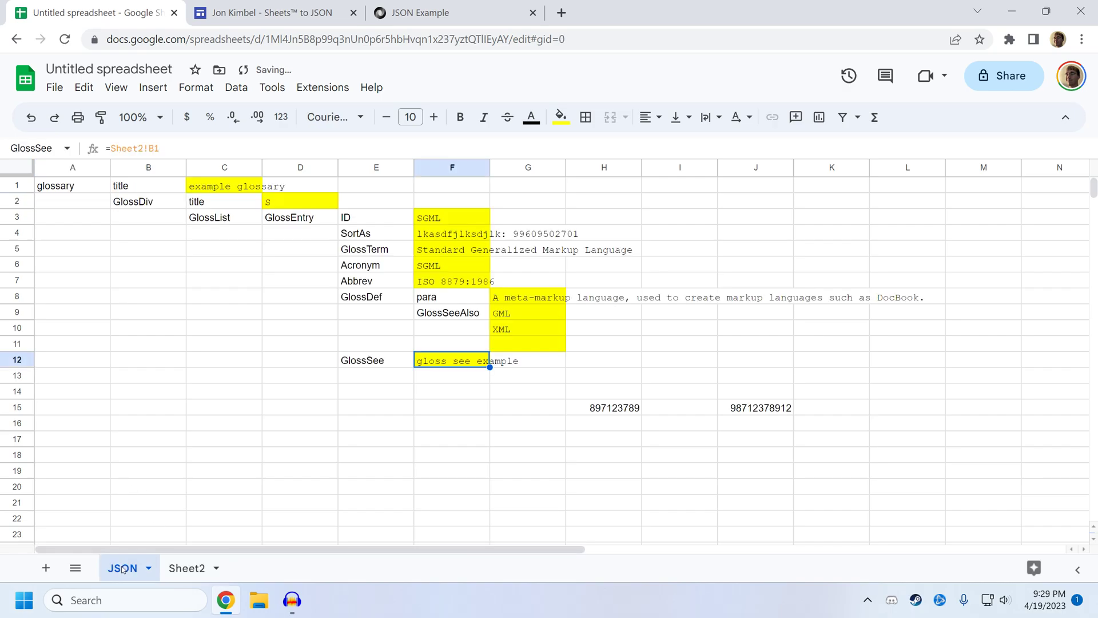
pyautogui.click(246, 187)
pyautogui.write('=')
pyautogui.click(187, 568)
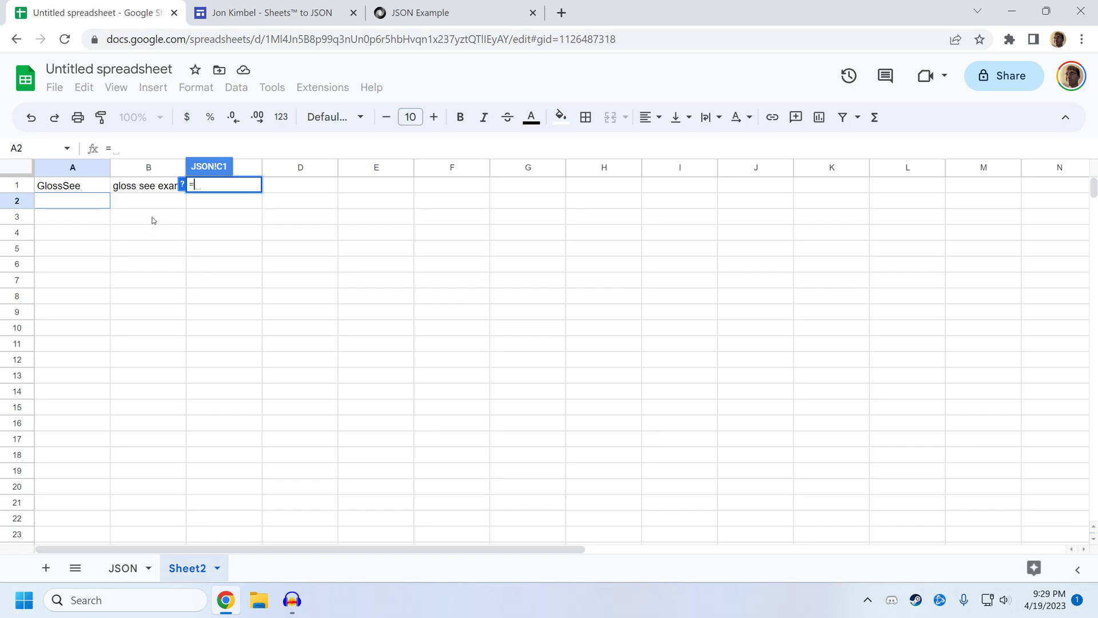
pyautogui.click(142, 200)
pyautogui.press('Return')
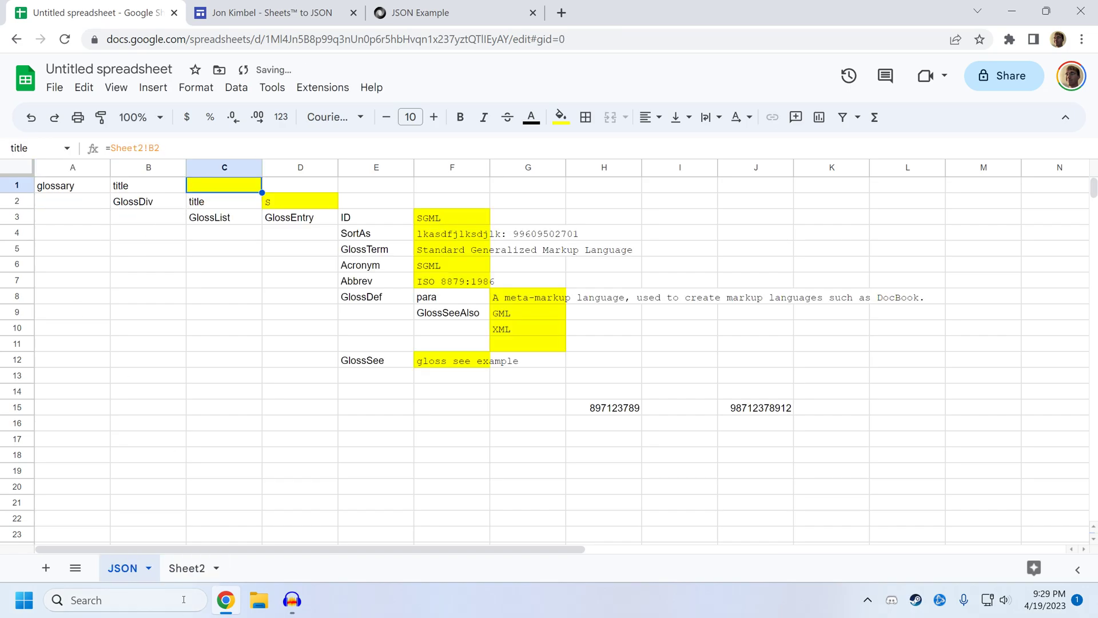
# On Sheet2, label A2 'Book title' and select B2 for the title value.
pyautogui.click(187, 568)
pyautogui.click(71, 200)
pyautogui.write('Bo')
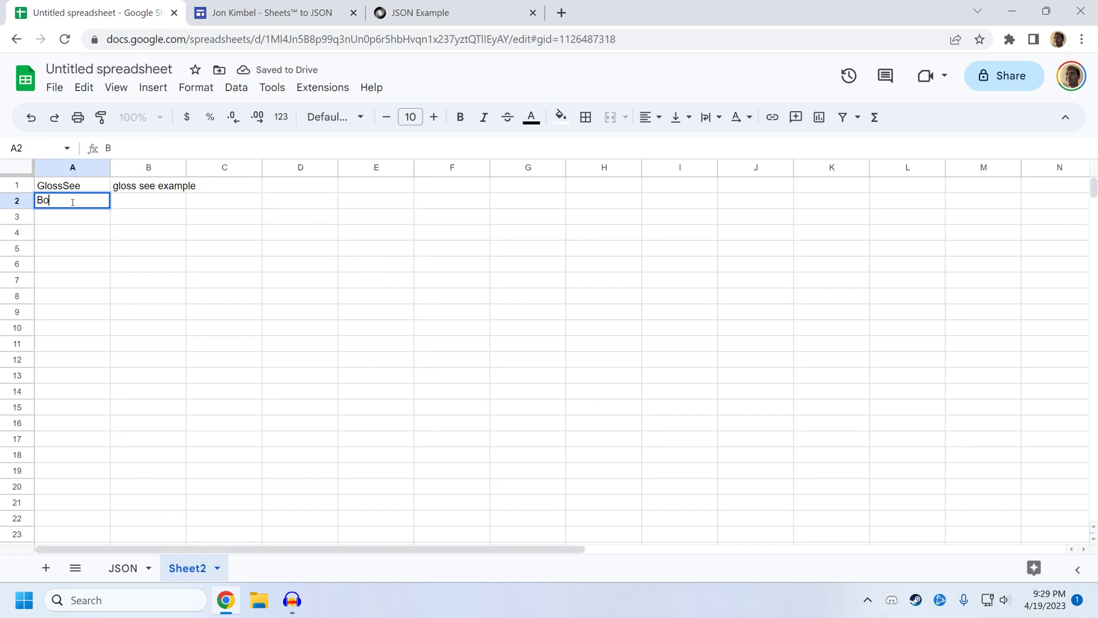
pyautogui.write('ok title')
pyautogui.press('Return')
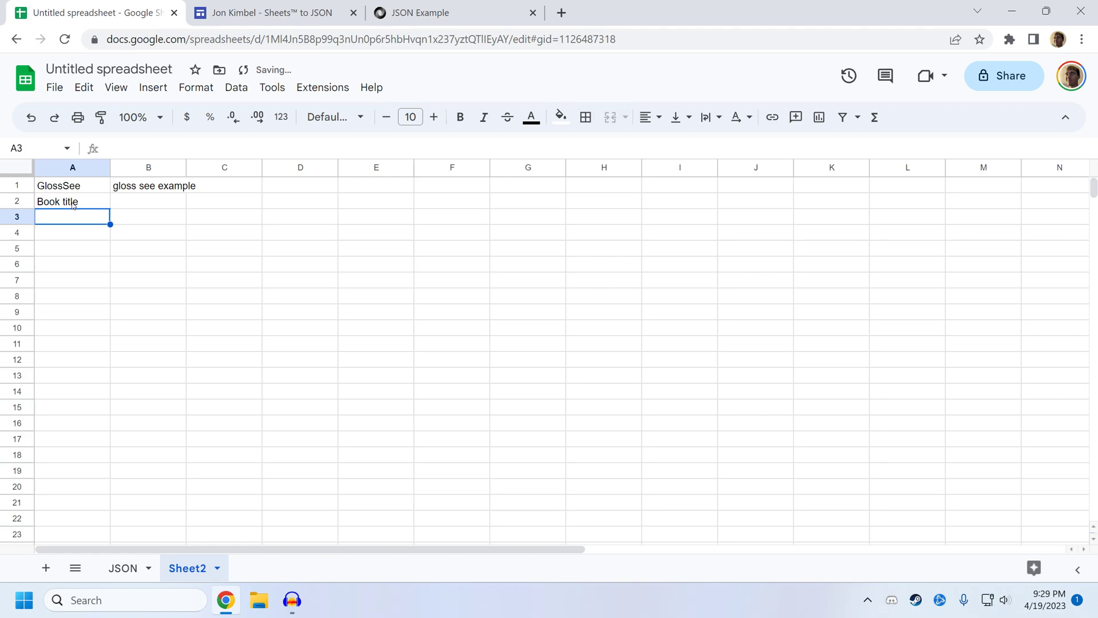
pyautogui.click(144, 200)
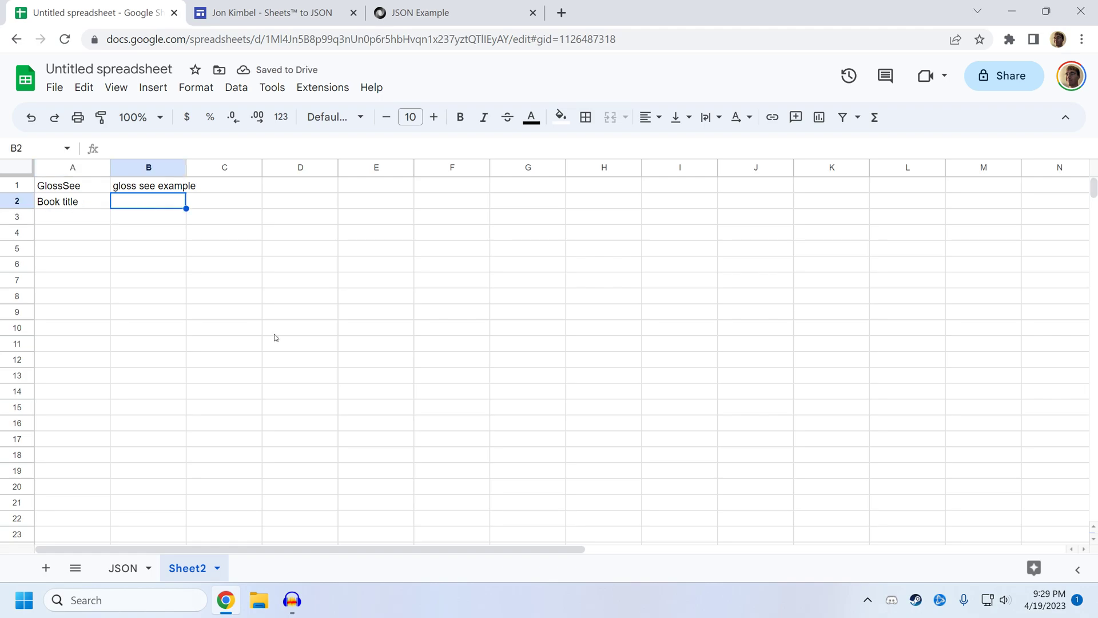
# Enter walden in Sheet2!B2 and export the 'JSON' sheet as JSON text.
pyautogui.write('walden')
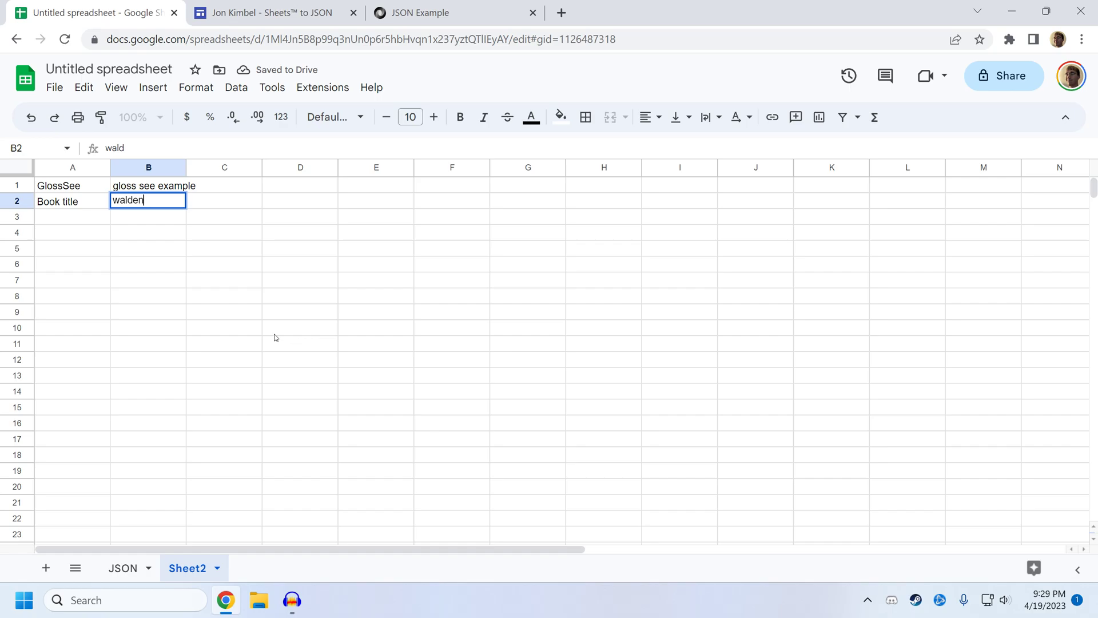
pyautogui.press('Return')
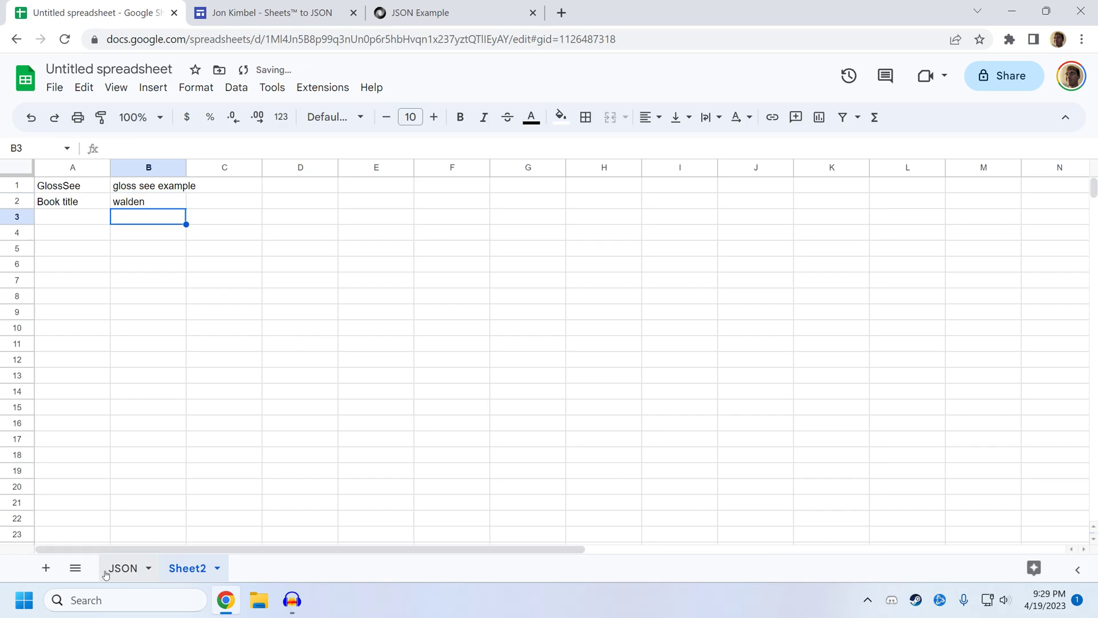
pyautogui.click(333, 85)
pyautogui.moveTo(349, 234)
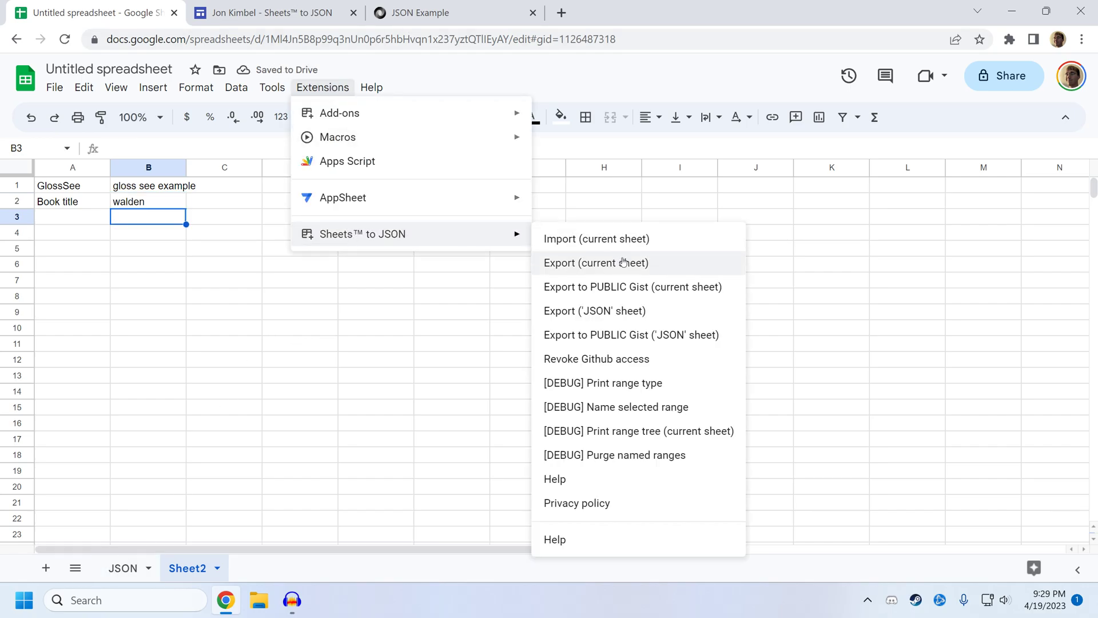
pyautogui.click(601, 308)
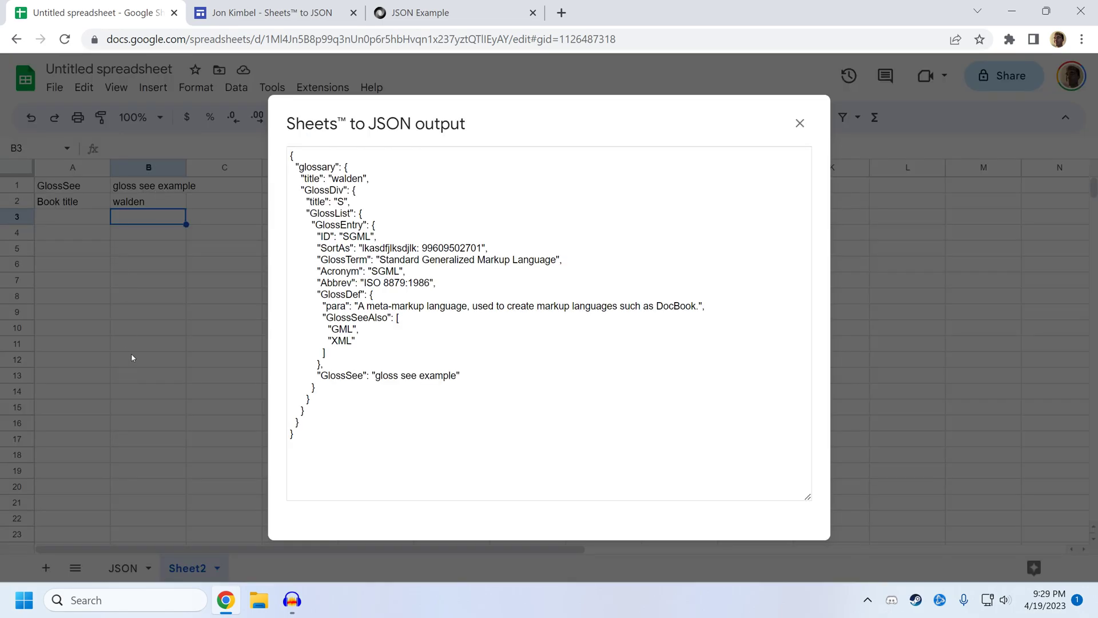
# Check the exported title walden and GlossSee values, then verify the F12 and C1 formulas.
pyautogui.doubleClick(347, 180)
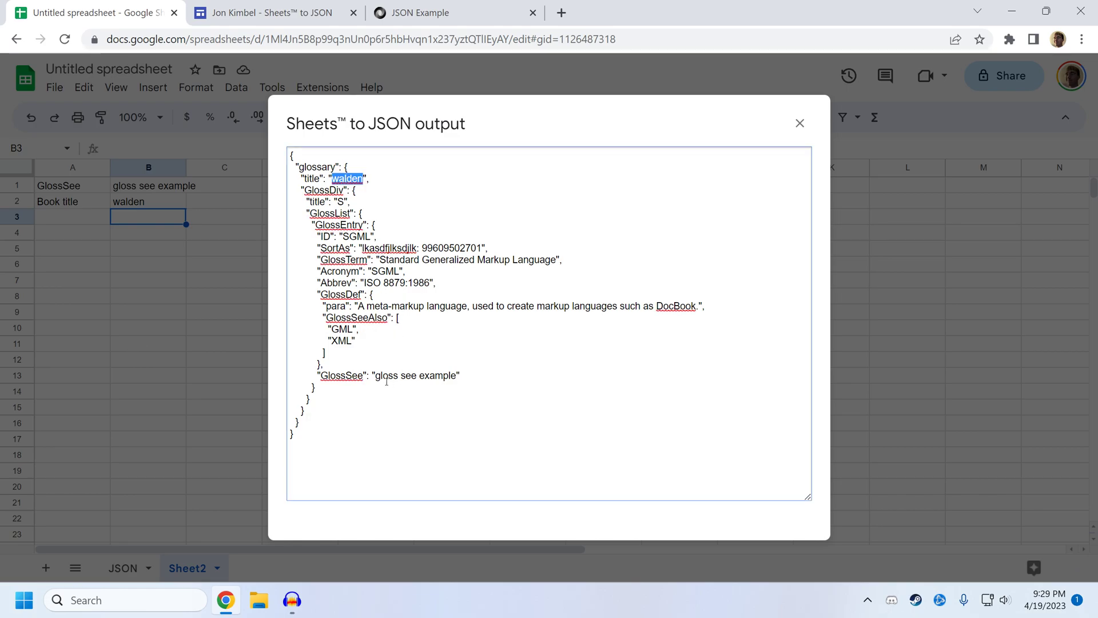
pyautogui.moveTo(376, 376); pyautogui.dragTo(456, 376)
pyautogui.click(799, 123)
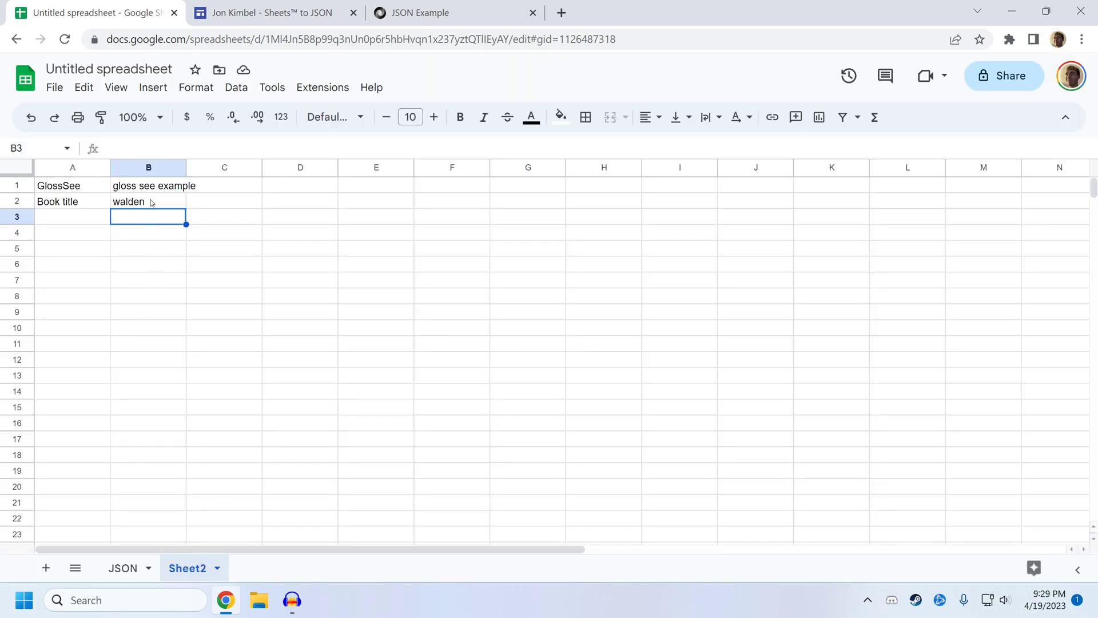
pyautogui.click(123, 568)
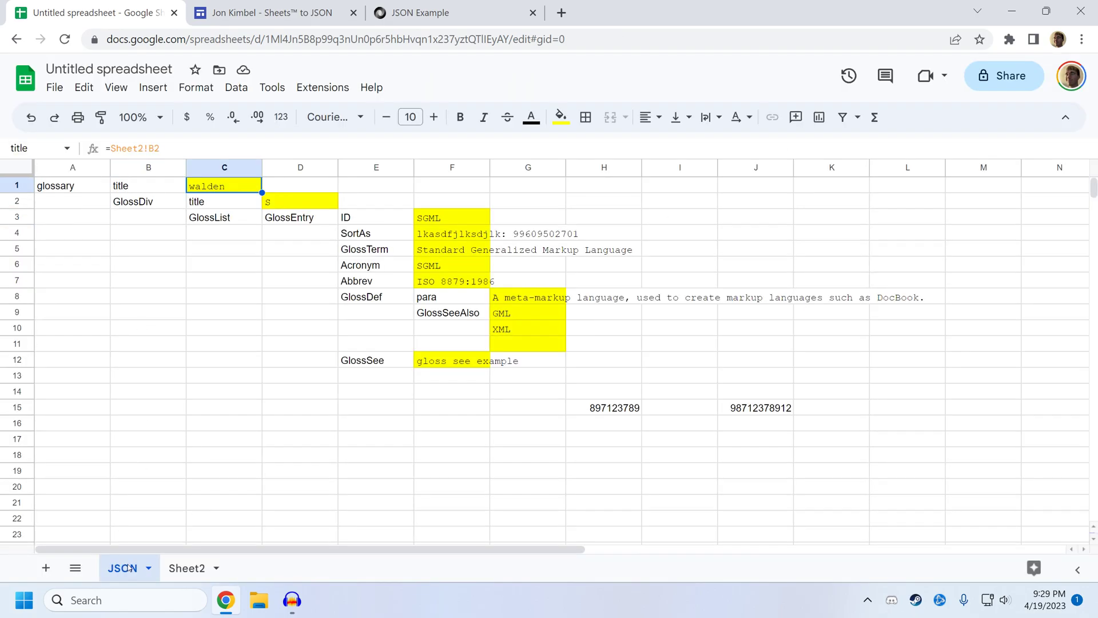
pyautogui.click(470, 364)
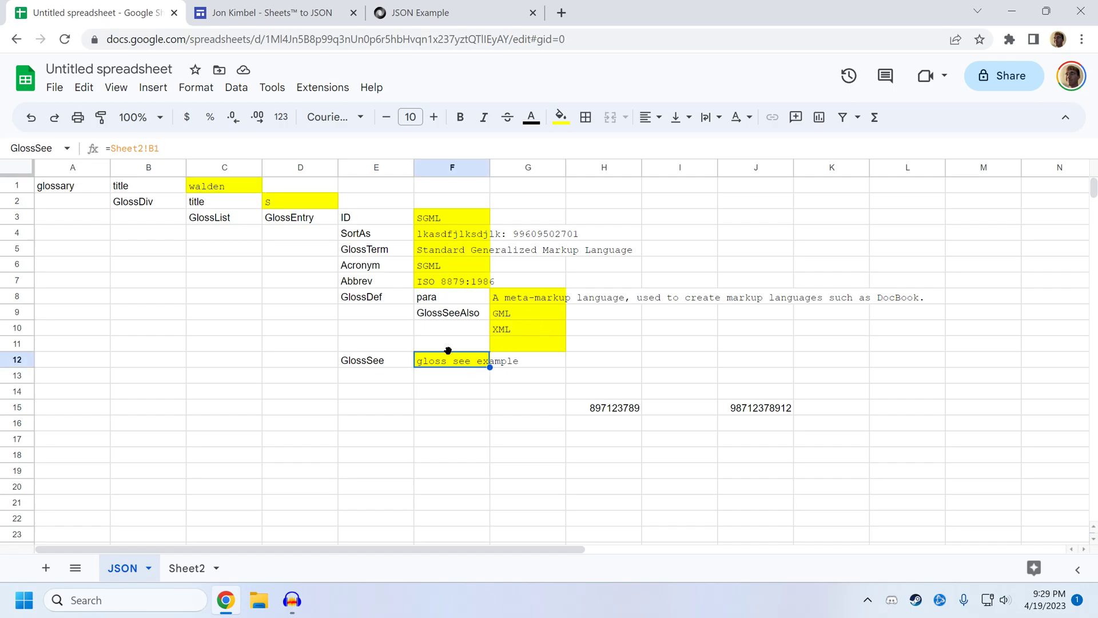
pyautogui.click(235, 186)
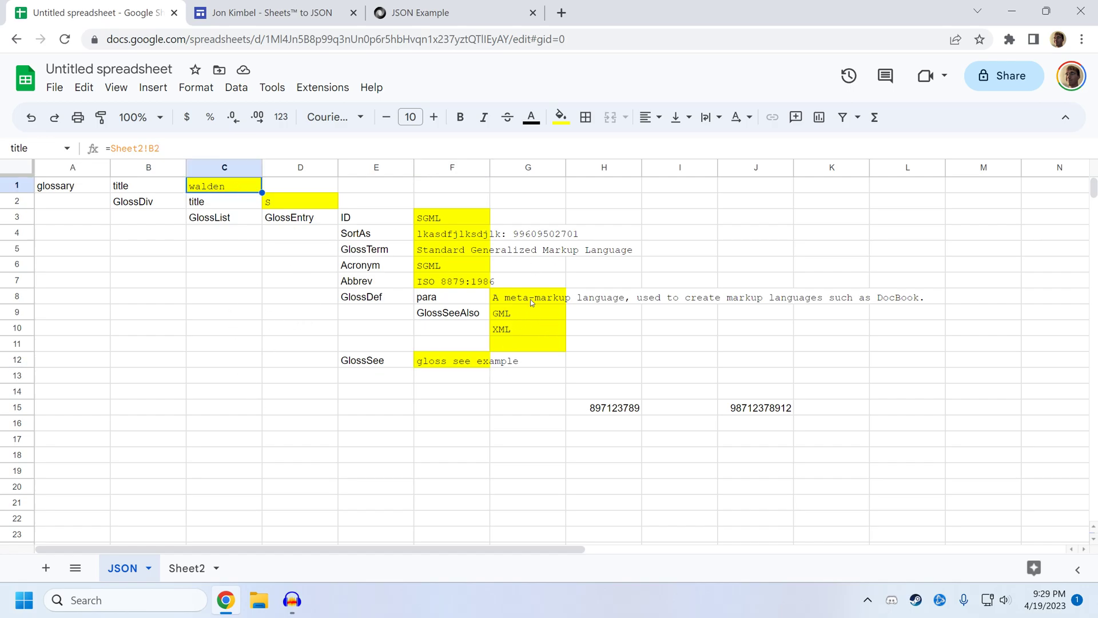
# Publish the 'JSON' sheet to a public Gist.
pyautogui.click(186, 568)
pyautogui.click(324, 87)
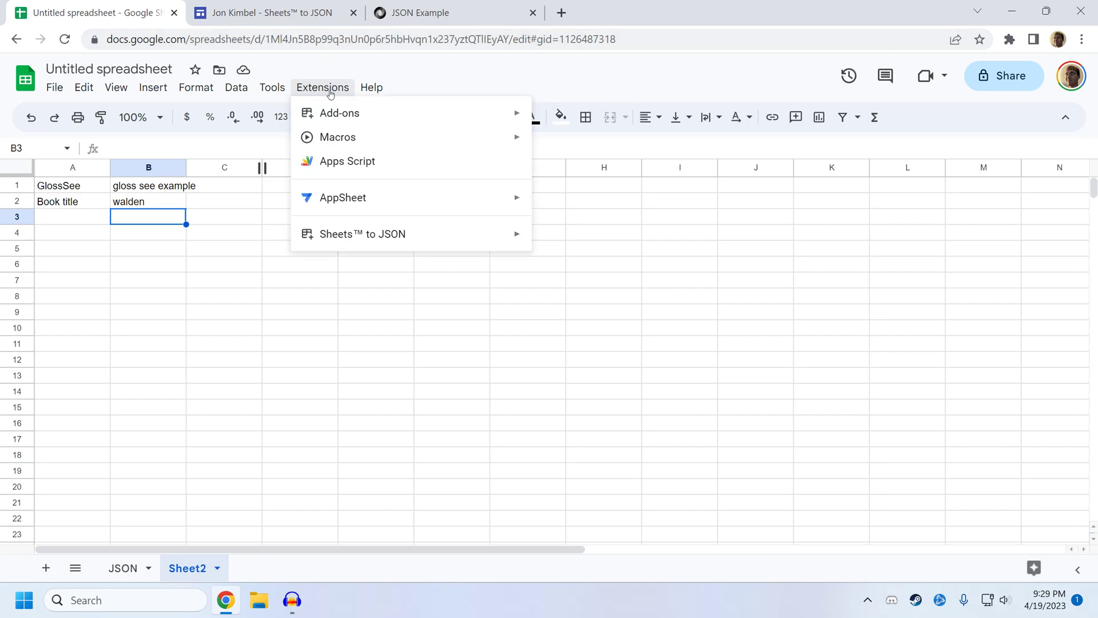
pyautogui.moveTo(369, 234)
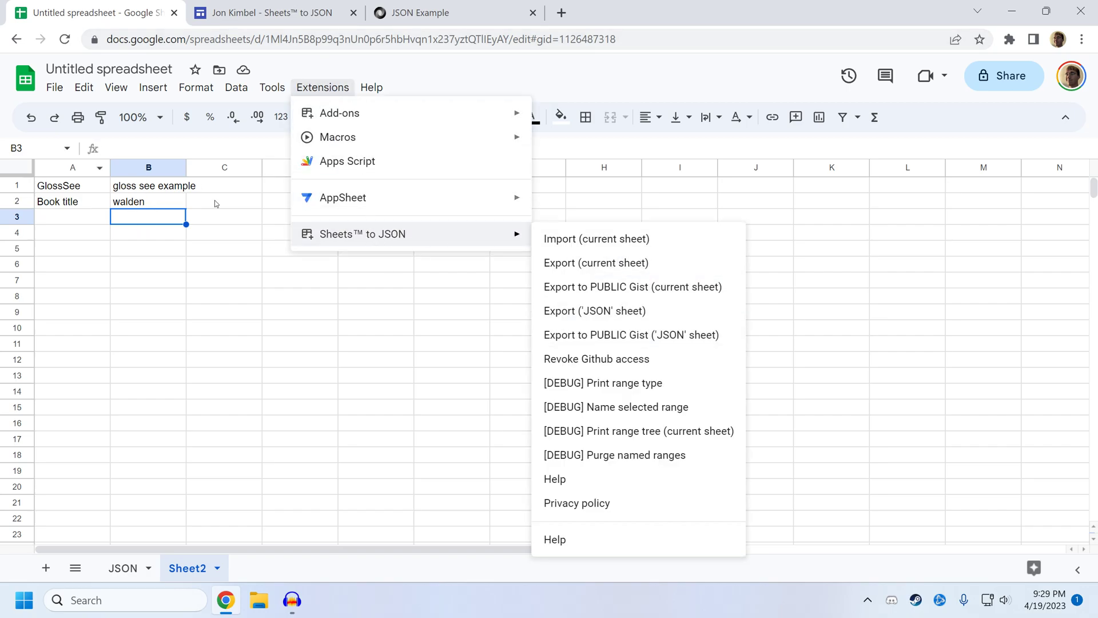
pyautogui.click(653, 334)
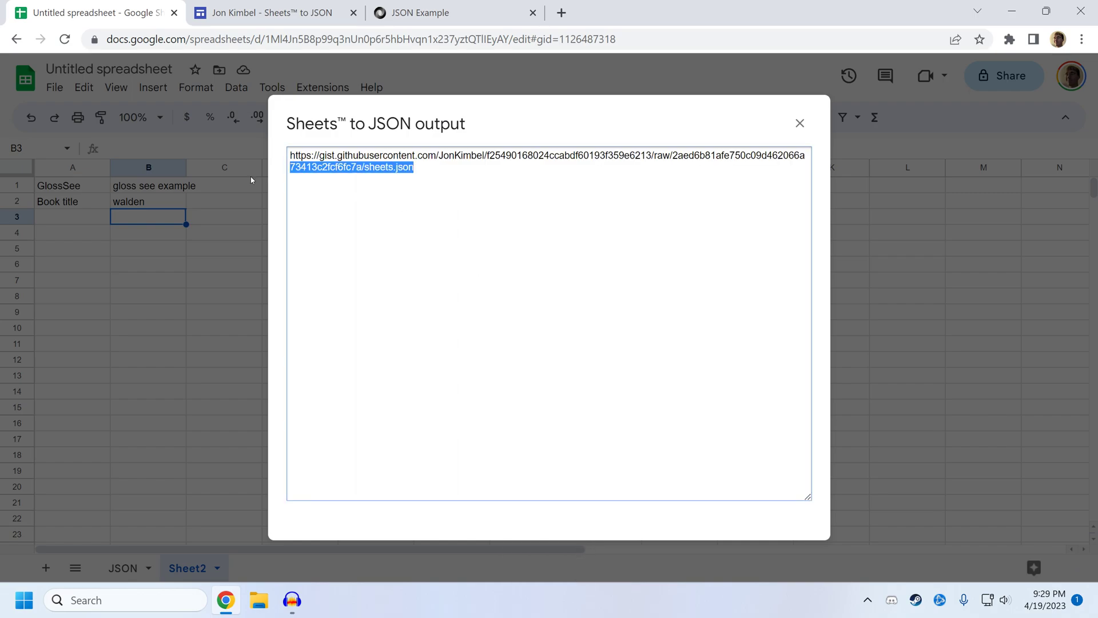
# Open the gist's raw sheets.json to check the GlossSee line, then close it and the export output.
pyautogui.hotkey('ctrl', 'a')
pyautogui.hotkey('ctrl', 'c')
pyautogui.hotkey('ctrl', 't')
pyautogui.hotkey('ctrl', 'v')
pyautogui.press('Return')
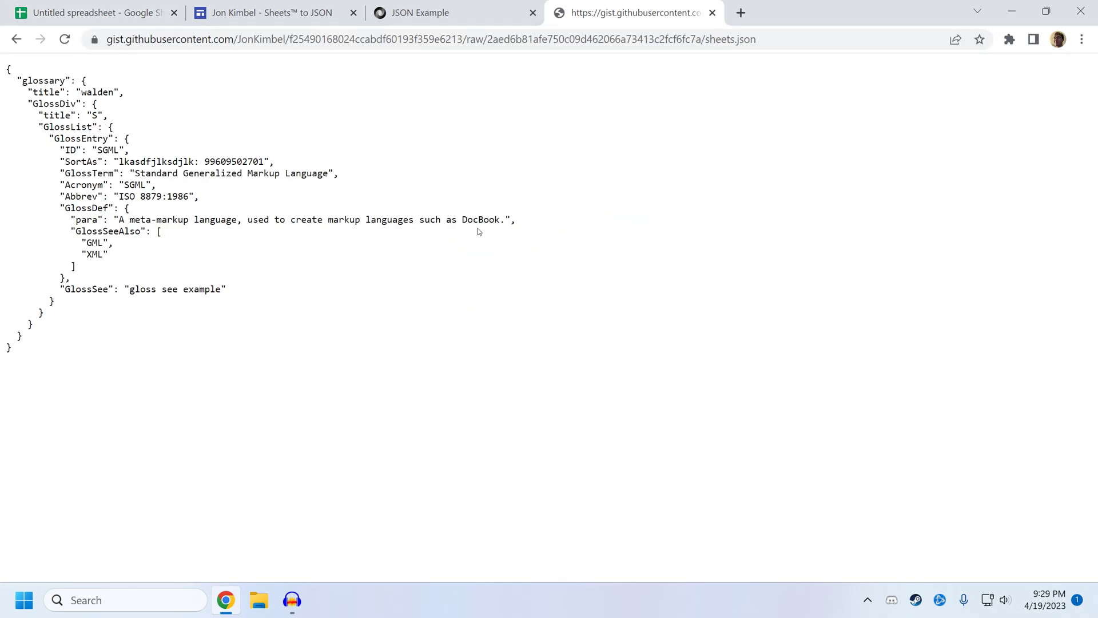
pyautogui.moveTo(223, 289); pyautogui.dragTo(86, 289)
pyautogui.hotkey('ctrl', '1')
pyautogui.middleClick(626, 7)
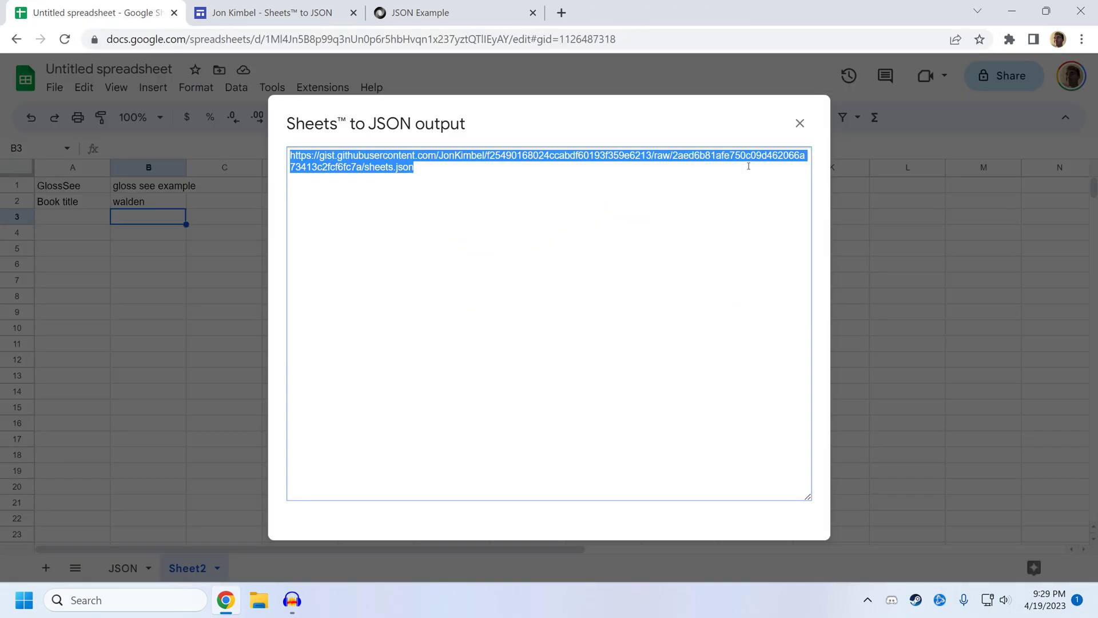
pyautogui.click(800, 124)
# Browse the Sheets to JSON functions list on the help page and close the source repository tab.
pyautogui.click(322, 87)
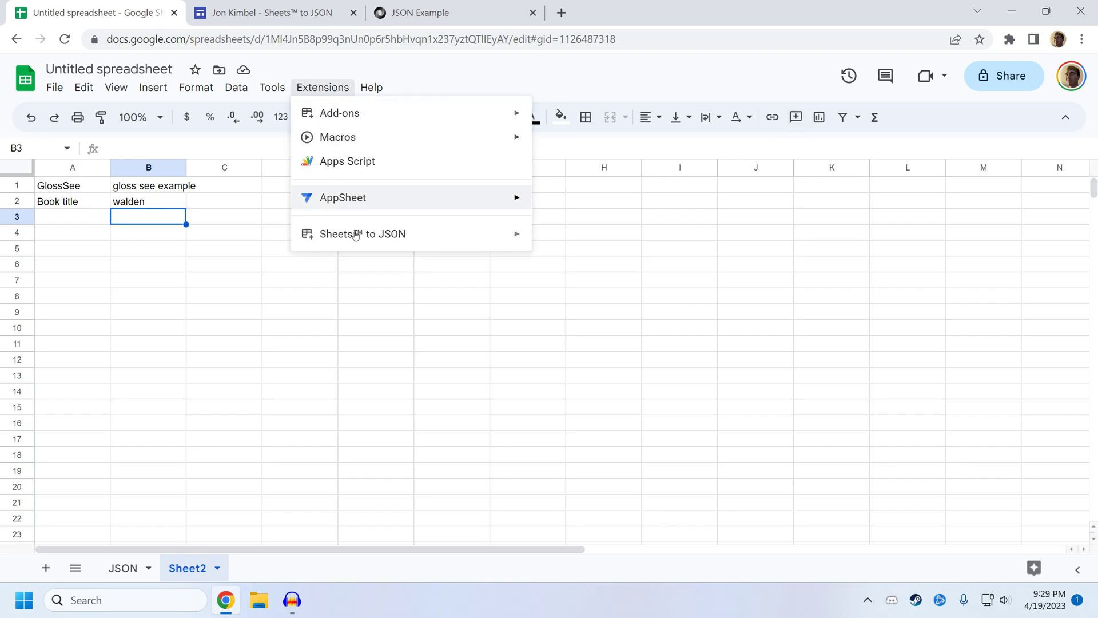
pyautogui.moveTo(355, 237)
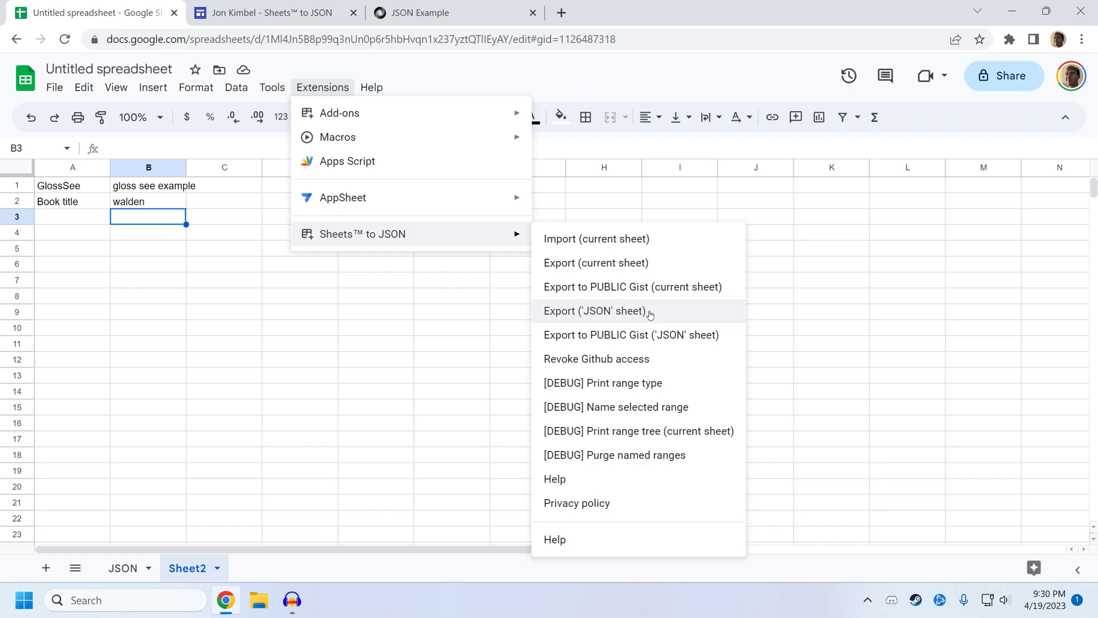
pyautogui.click(288, 13)
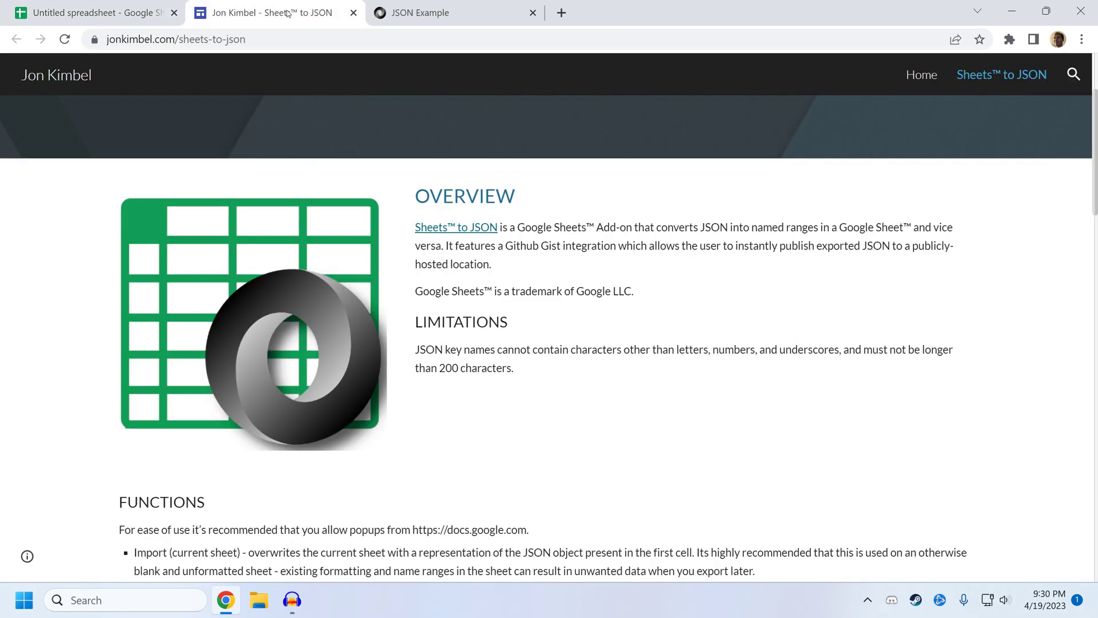
pyautogui.scroll(-6, 491, 269)
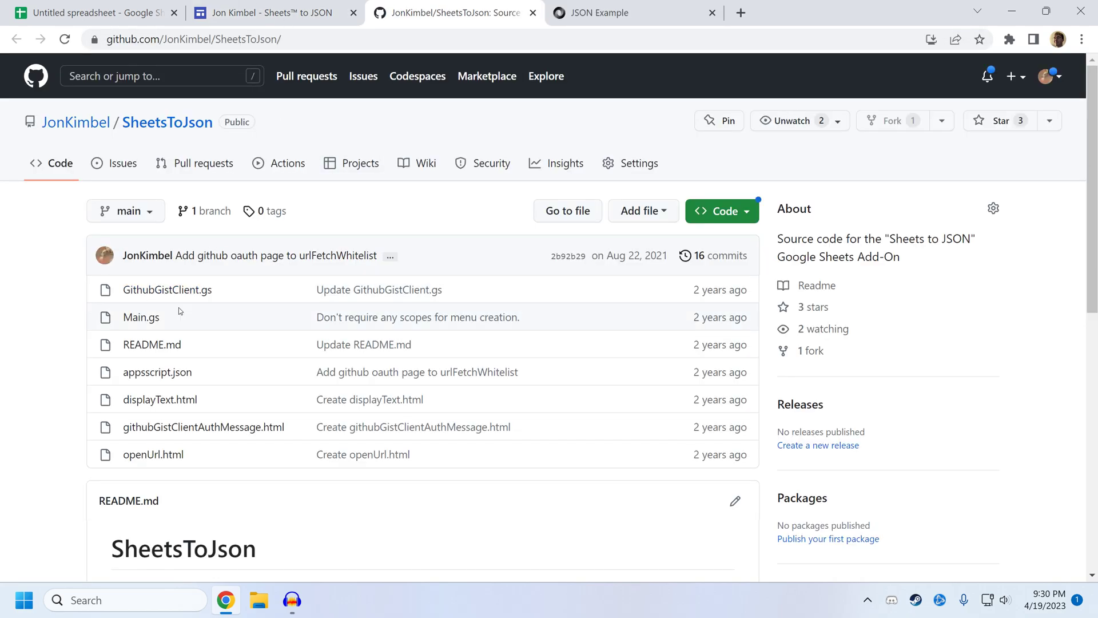
pyautogui.click(309, 5)
pyautogui.middleClick(473, 4)
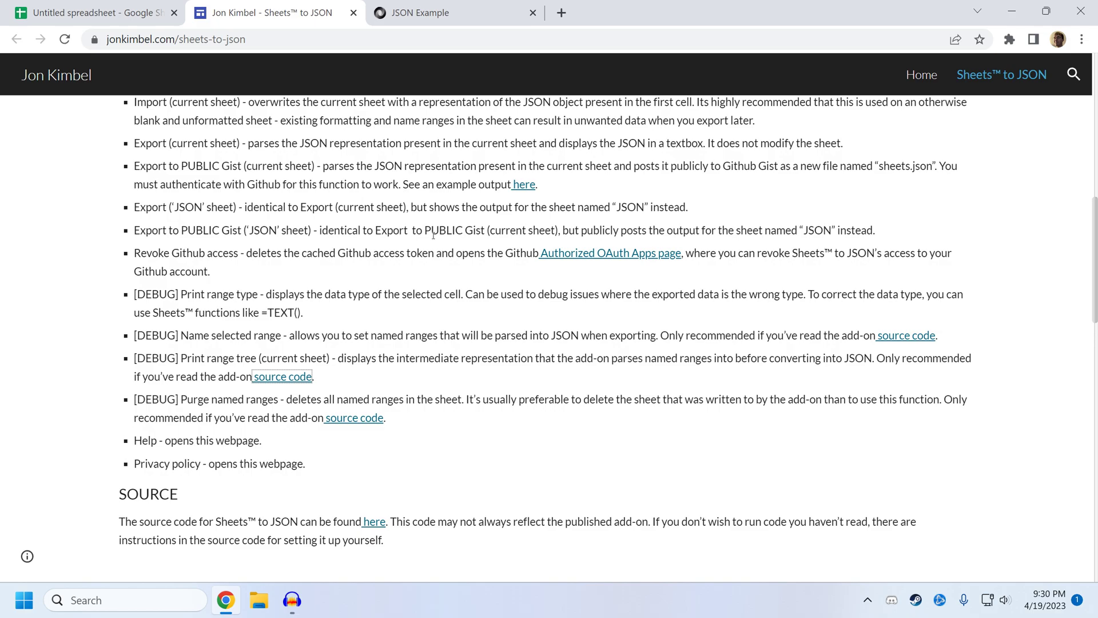
# Revoke the Sheets to JSON app's GitHub access from the authorized OAuth apps page.
pyautogui.click(110, 9)
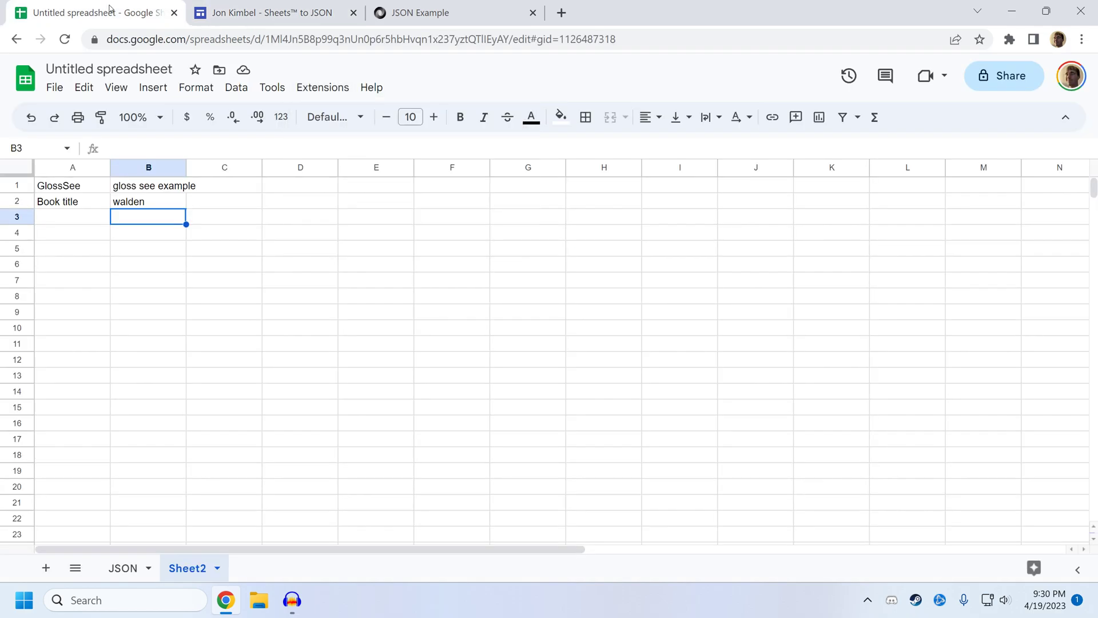
pyautogui.click(320, 87)
pyautogui.moveTo(369, 234)
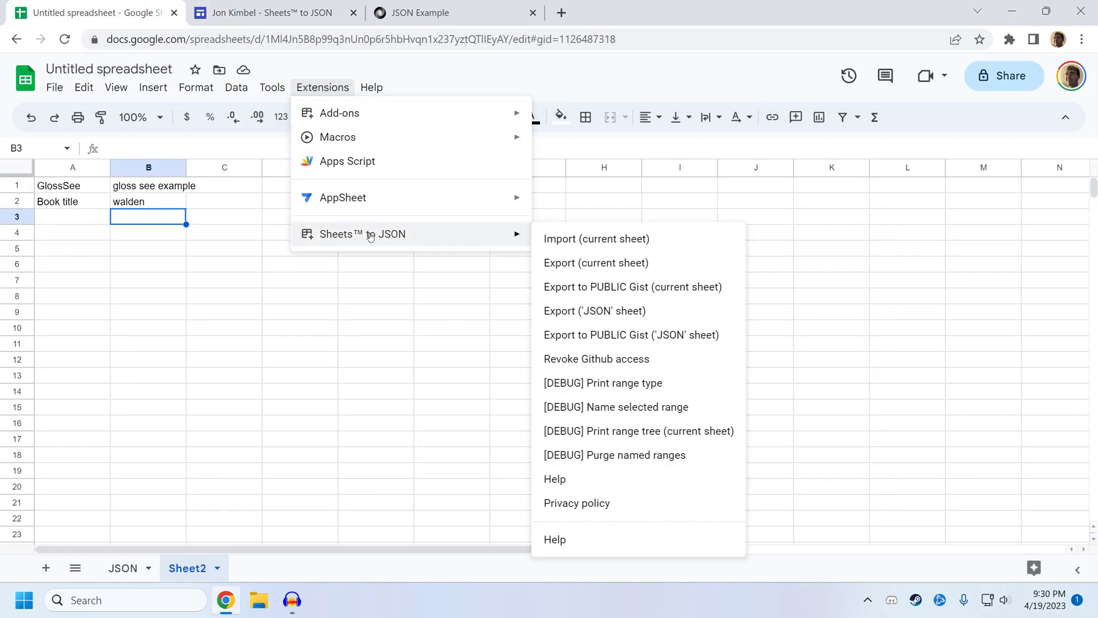
pyautogui.click(593, 359)
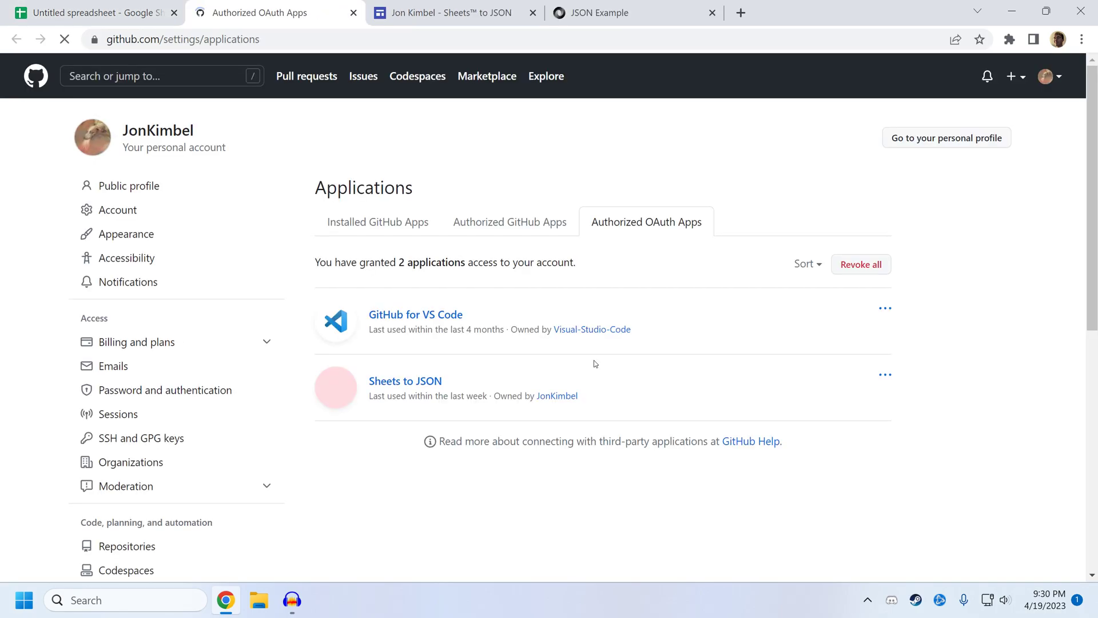
pyautogui.click(109, 40)
pyautogui.press('End')
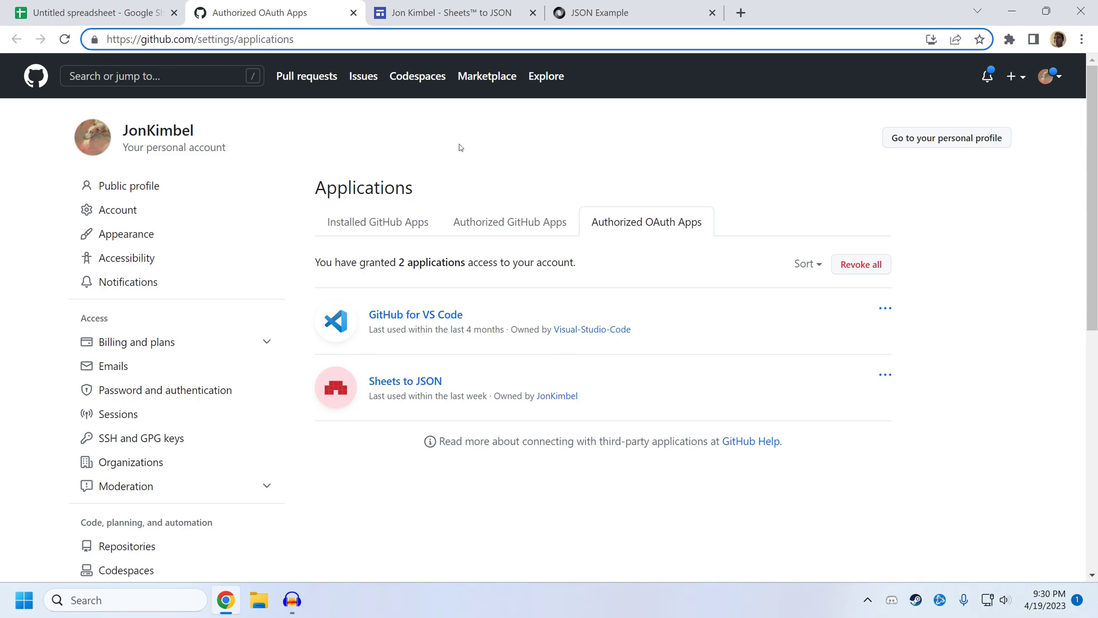
pyautogui.click(885, 374)
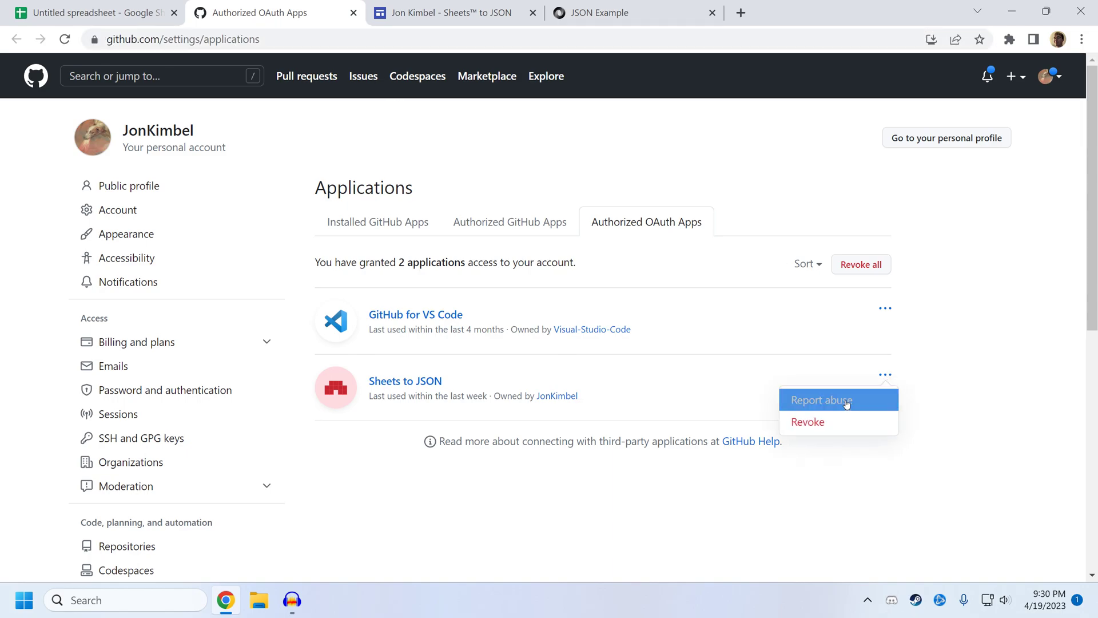
pyautogui.click(815, 421)
pyautogui.click(536, 220)
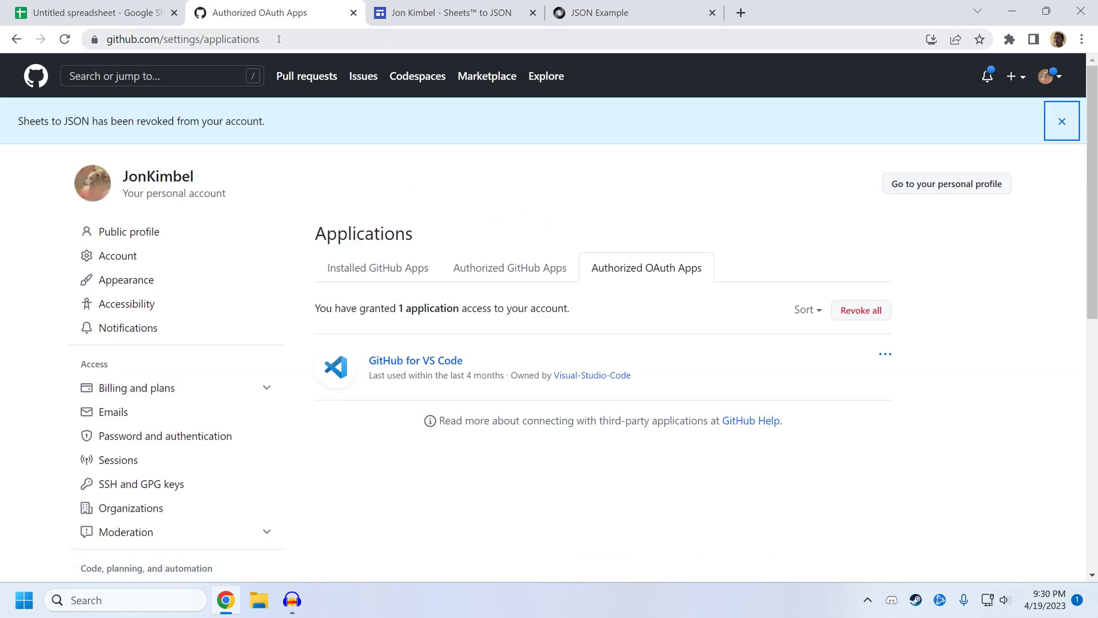
pyautogui.click(297, 39)
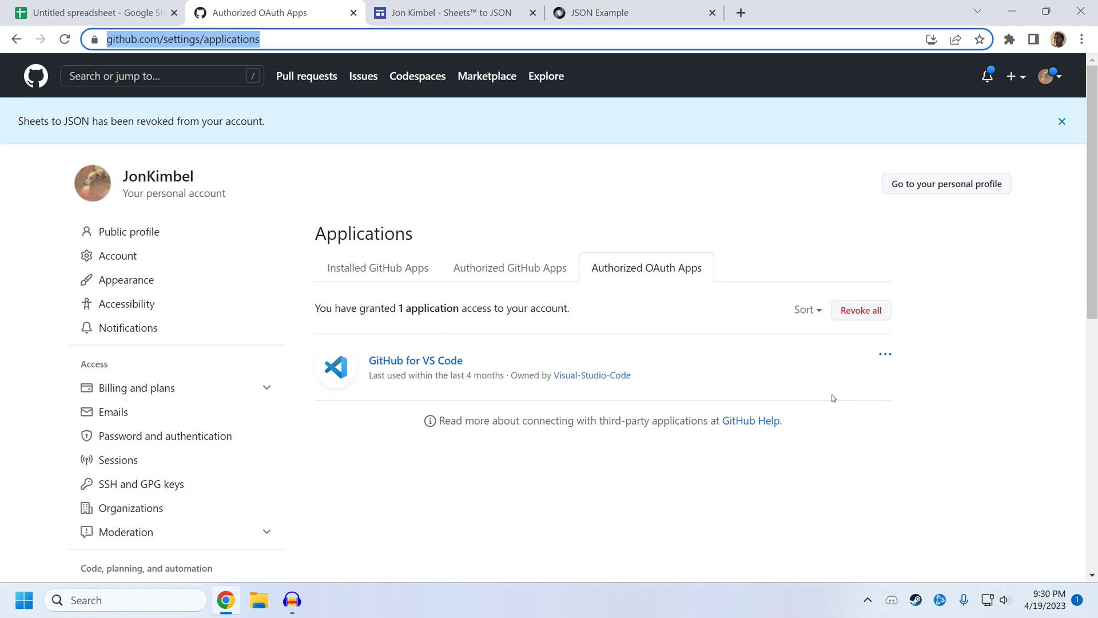
pyautogui.click(143, 3)
pyautogui.middleClick(235, 5)
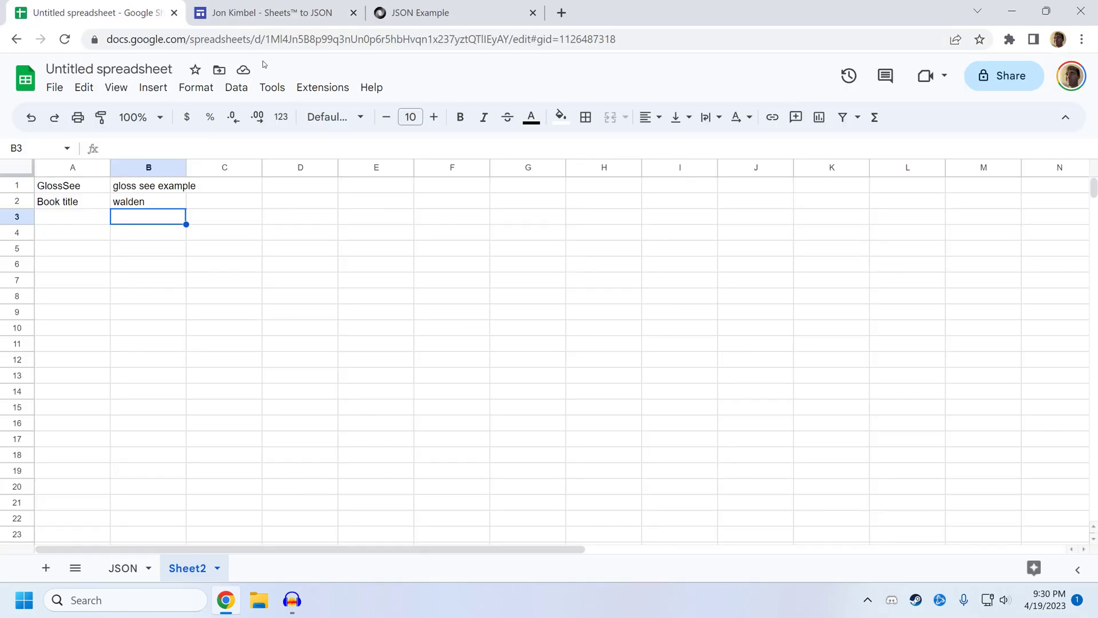
pyautogui.click(322, 87)
pyautogui.moveTo(366, 234)
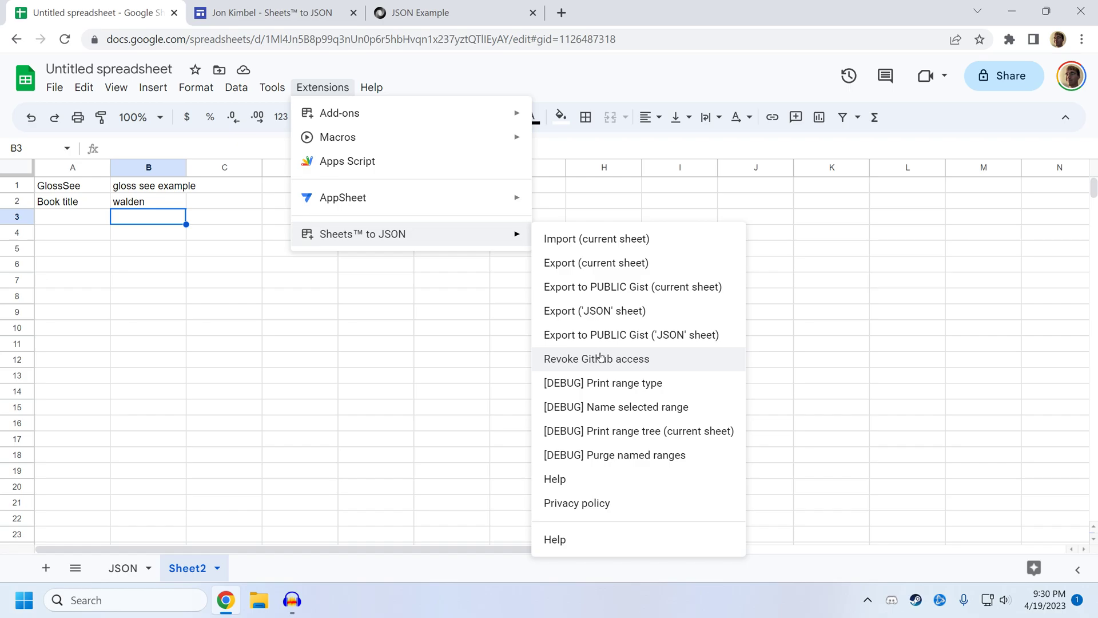
pyautogui.click(272, 13)
pyautogui.scroll(-7, 298, 266)
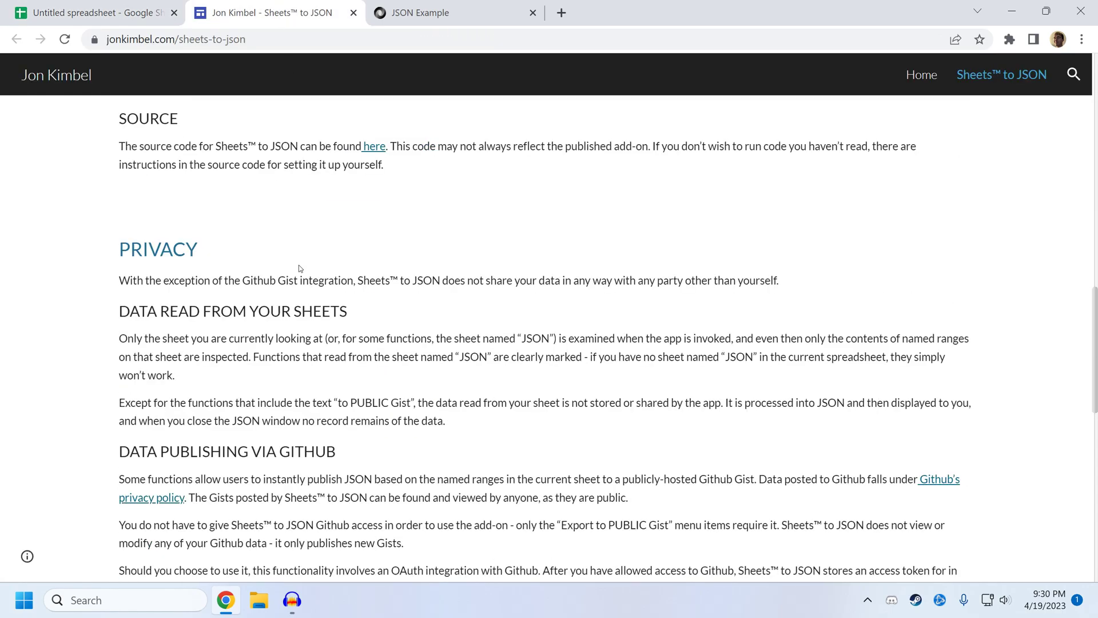
pyautogui.scroll(-4, 298, 265)
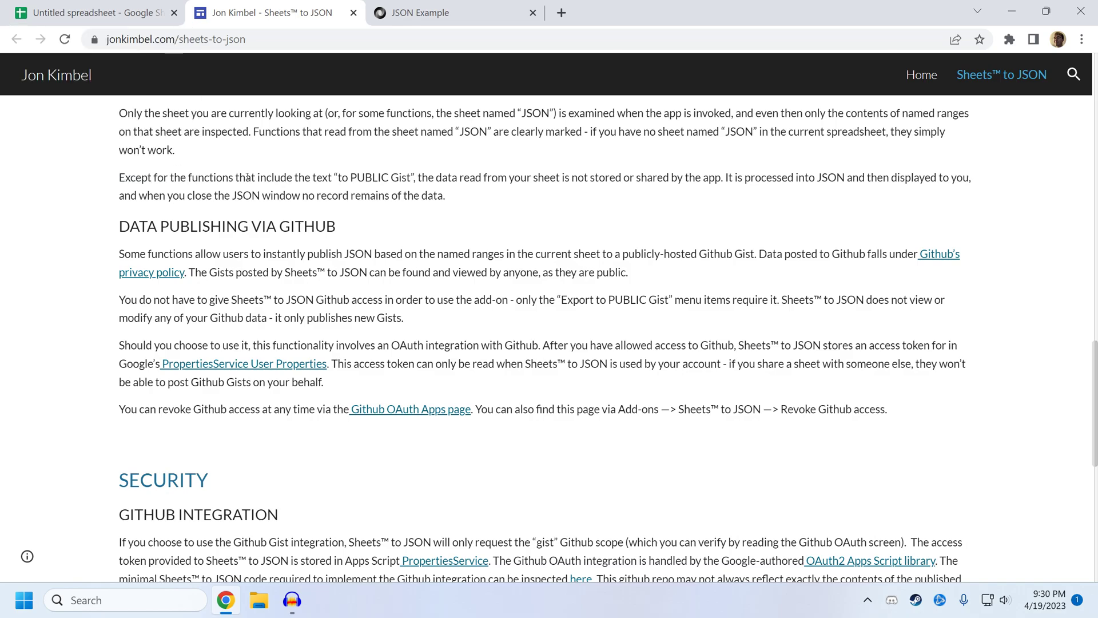
pyautogui.moveTo(328, 364); pyautogui.dragTo(162, 366)
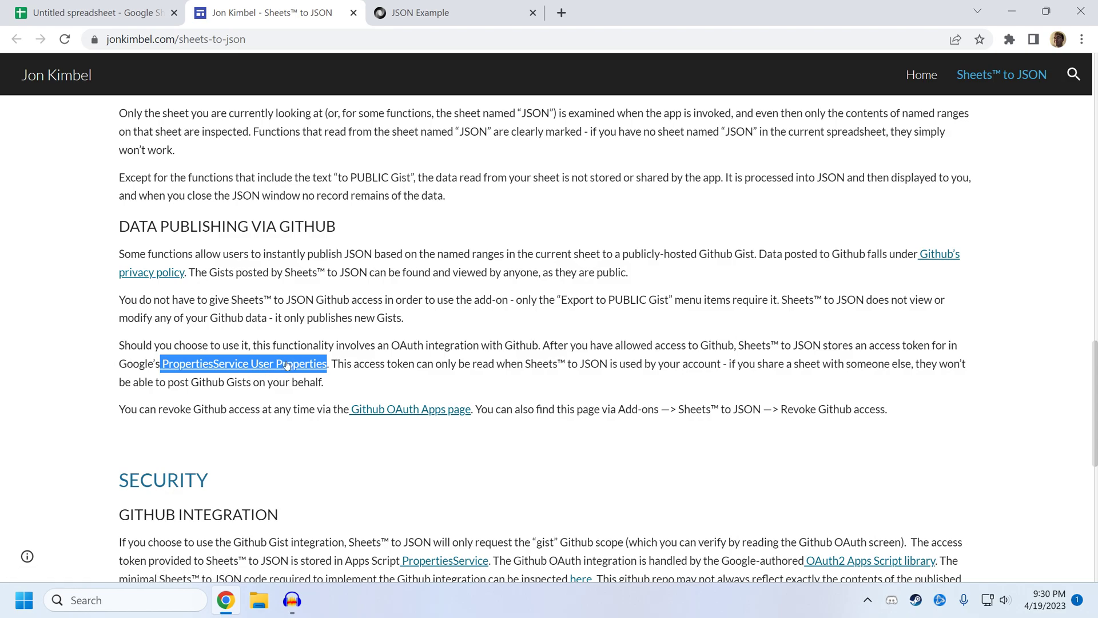
pyautogui.click(289, 379)
# Dismiss the Extensions menu and return to the JSON sheet showing the walden glossary.
pyautogui.click(114, 4)
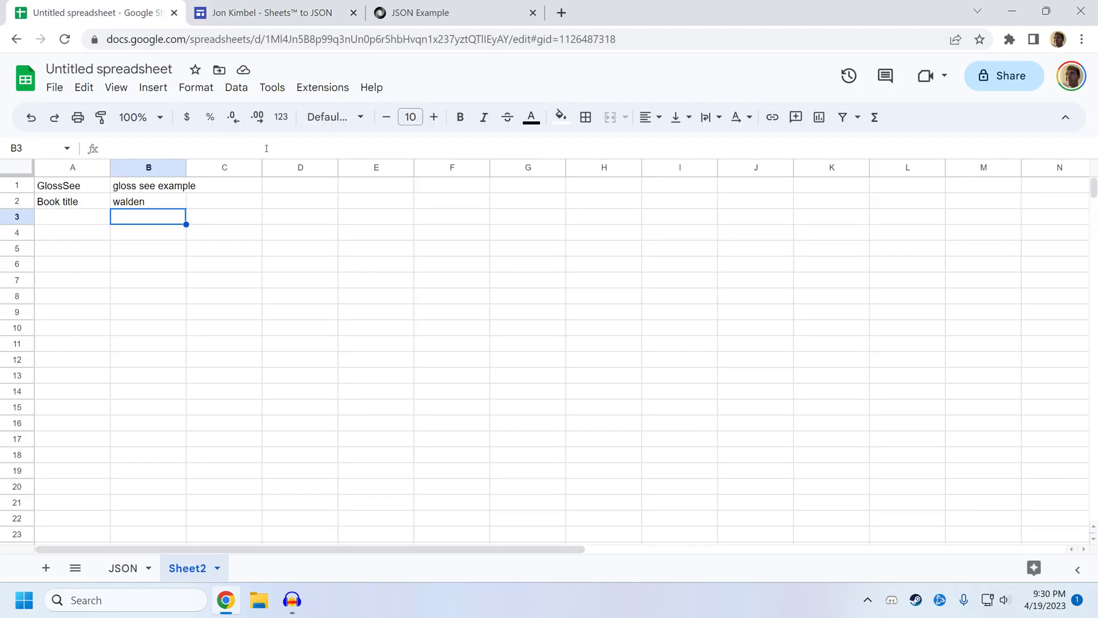
pyautogui.click(321, 86)
pyautogui.moveTo(380, 235)
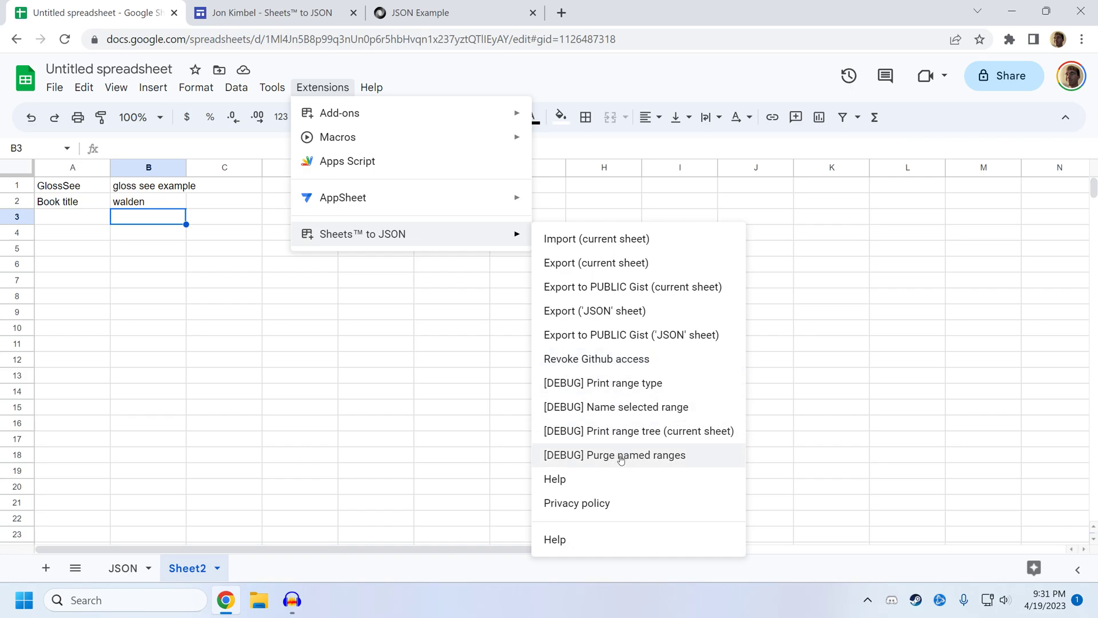
pyautogui.click(132, 313)
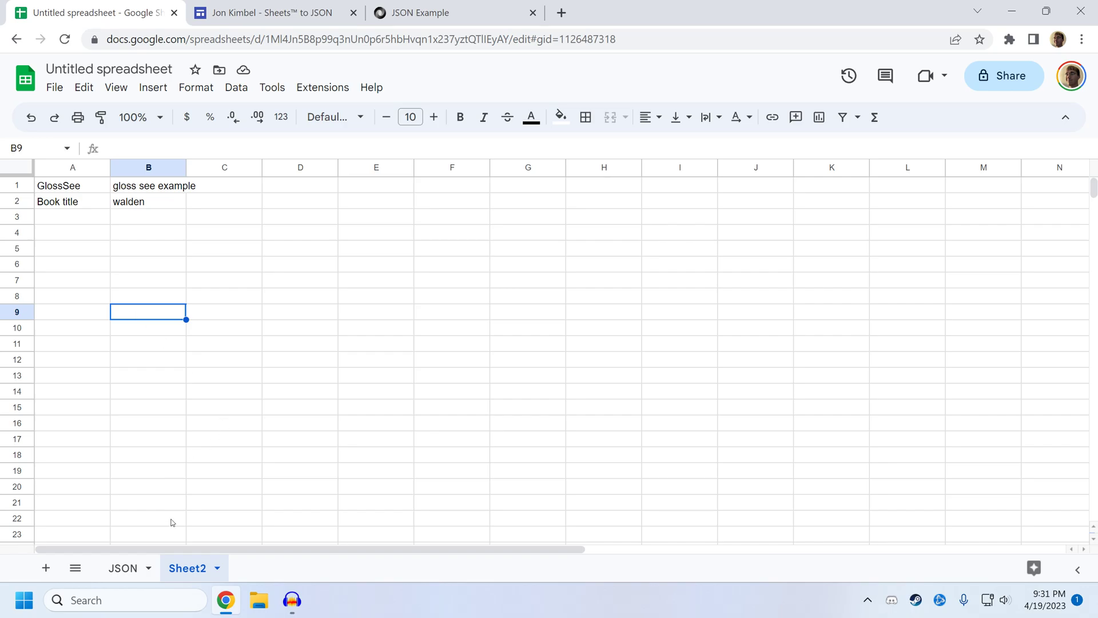
pyautogui.click(129, 570)
pyautogui.click(577, 407)
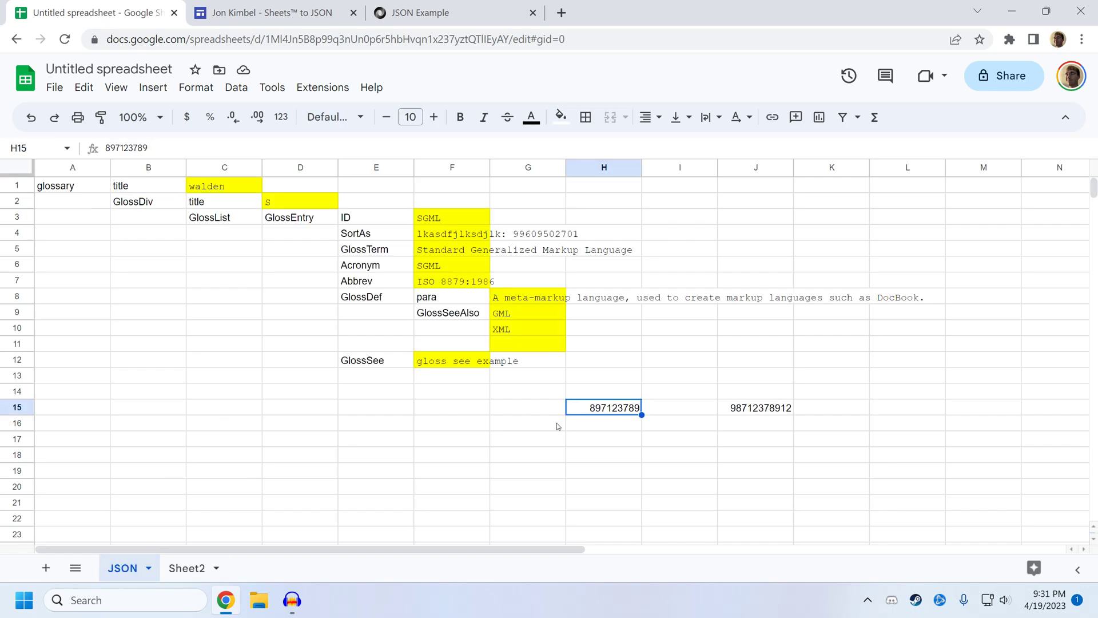
pyautogui.click(552, 445)
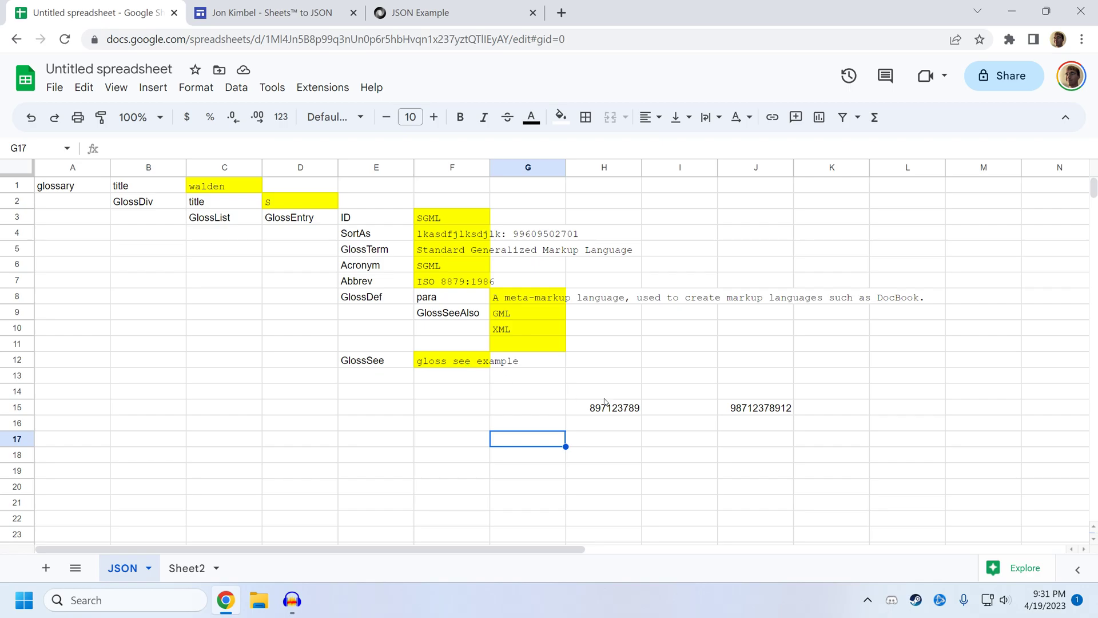
pyautogui.click(81, 190)
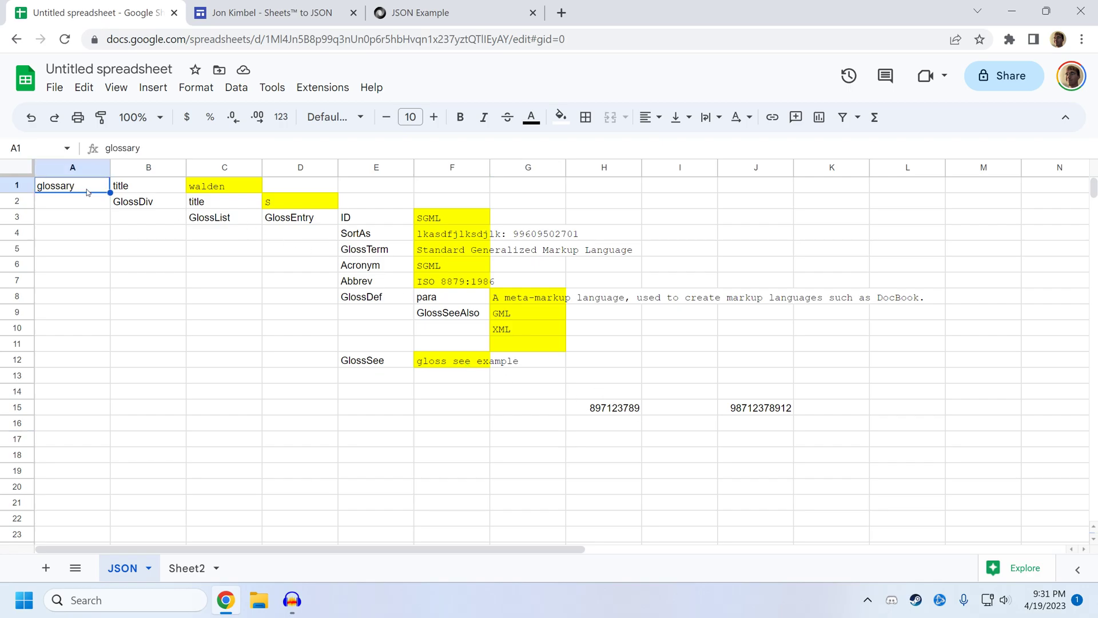
pyautogui.click(141, 188)
pyautogui.click(171, 206)
pyautogui.click(200, 203)
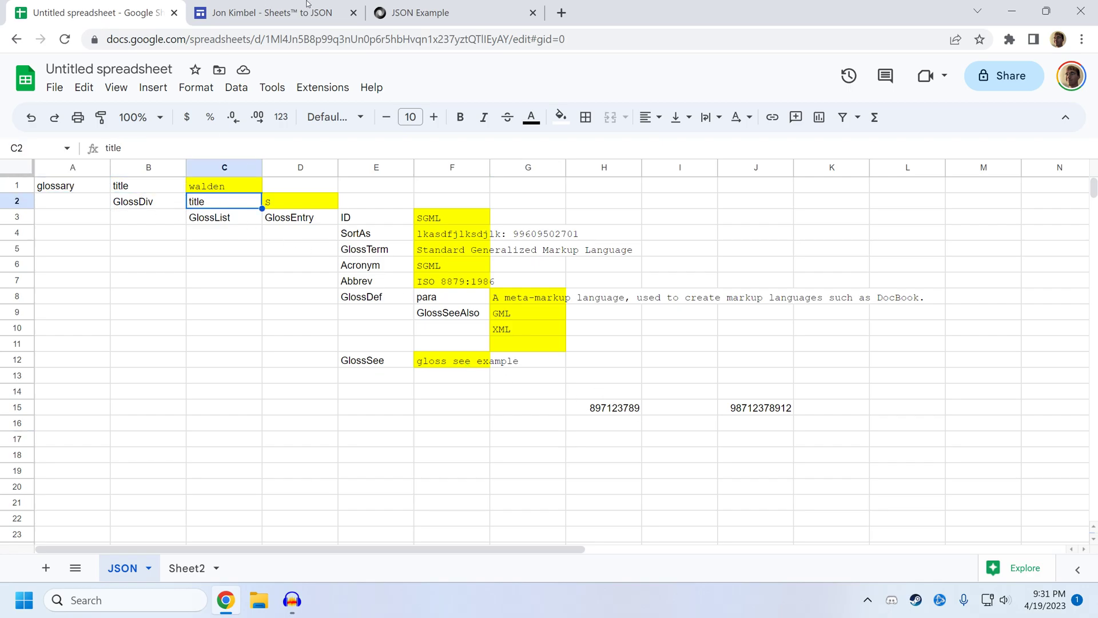
pyautogui.click(415, 11)
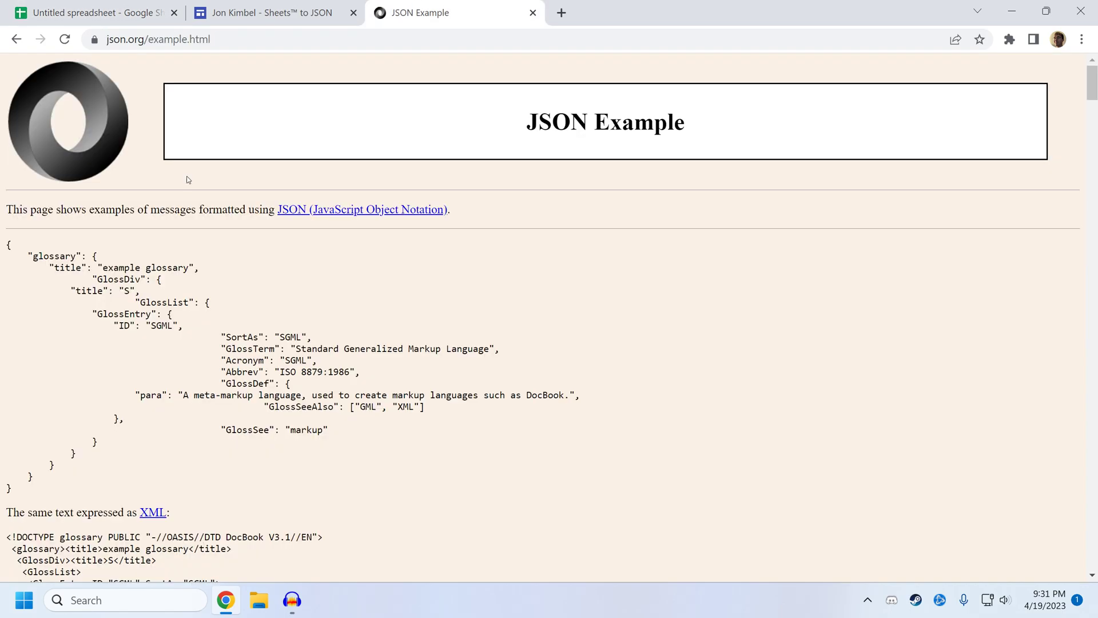
pyautogui.doubleClick(47, 257)
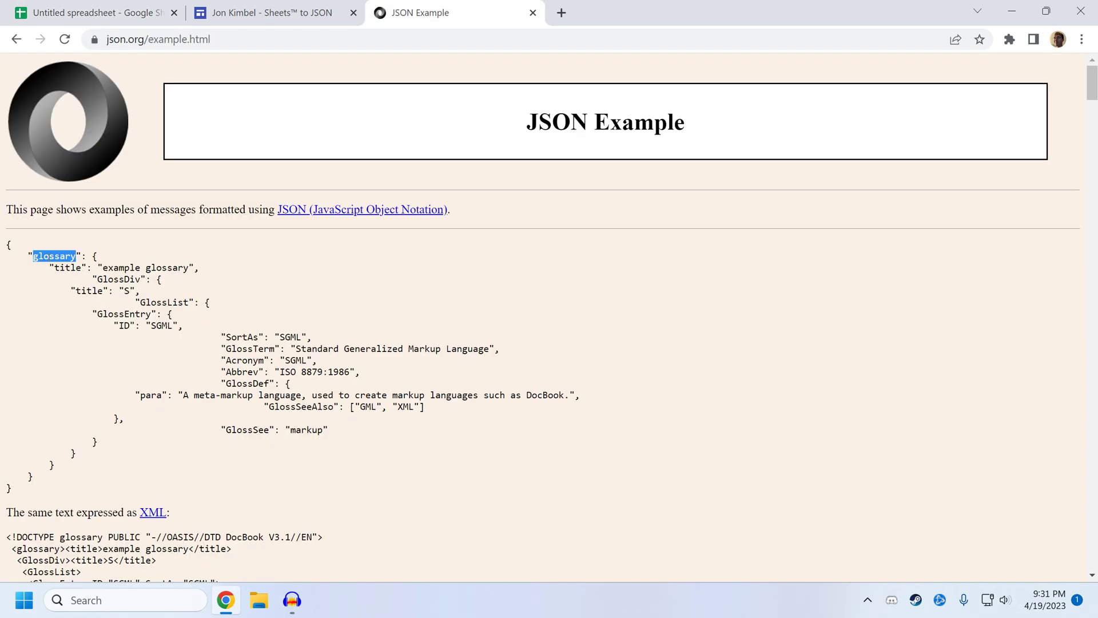
pyautogui.doubleClick(65, 267)
pyautogui.doubleClick(124, 279)
pyautogui.click(110, 11)
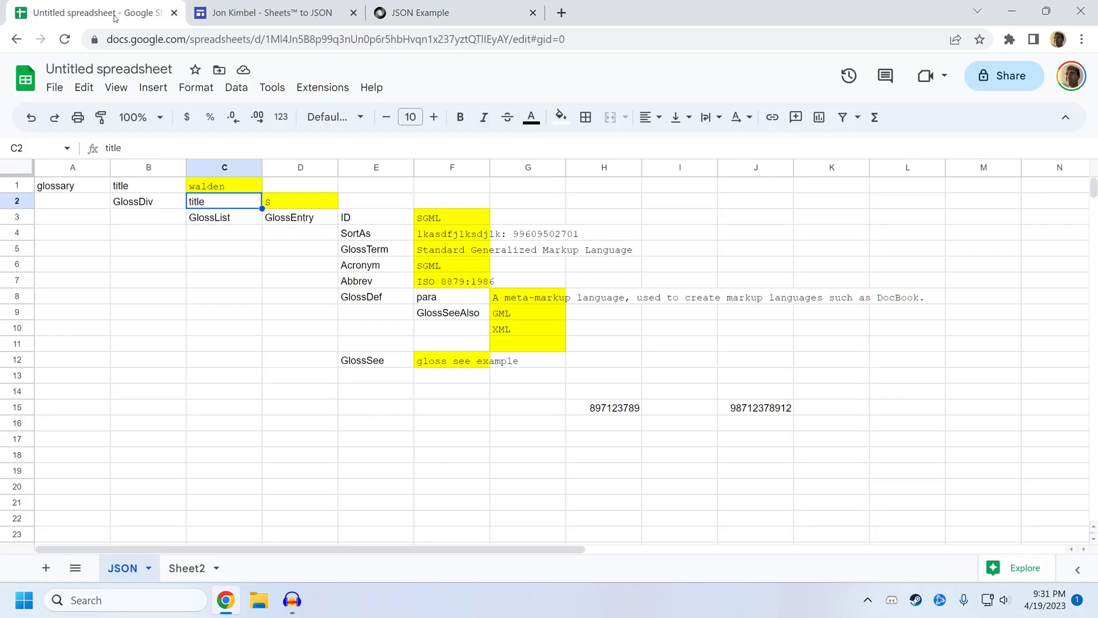
pyautogui.click(82, 186)
pyautogui.click(140, 188)
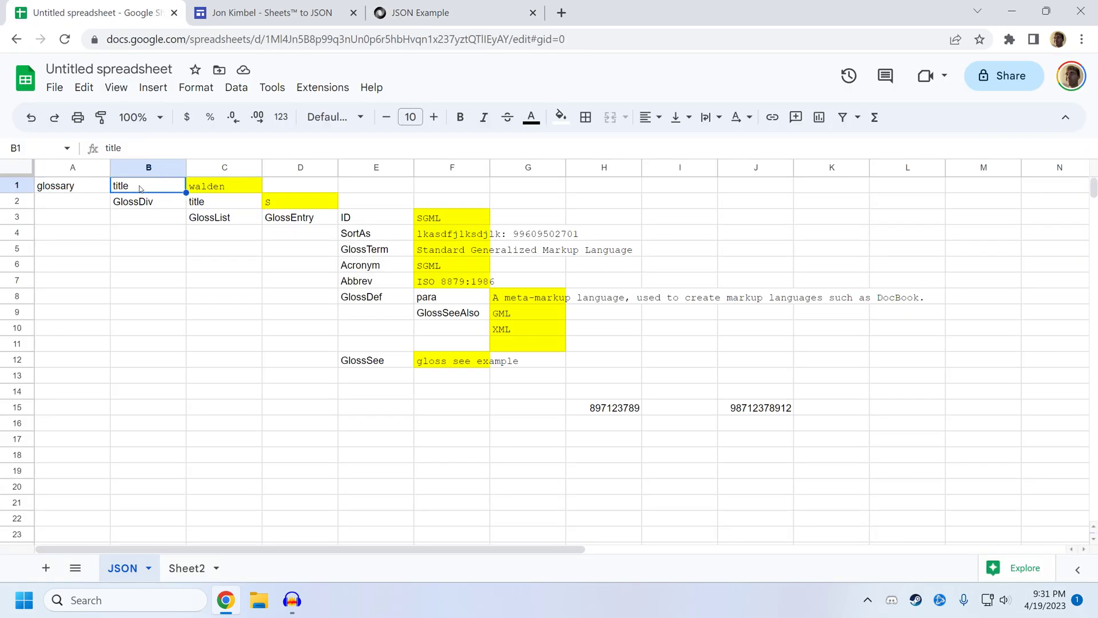
pyautogui.moveTo(143, 201); pyautogui.dragTo(532, 380)
pyautogui.click(410, 407)
pyautogui.moveTo(95, 185)
pyautogui.mouseDown()
pyautogui.moveTo(154, 195)
pyautogui.moveTo(142, 206)
pyautogui.mouseUp()
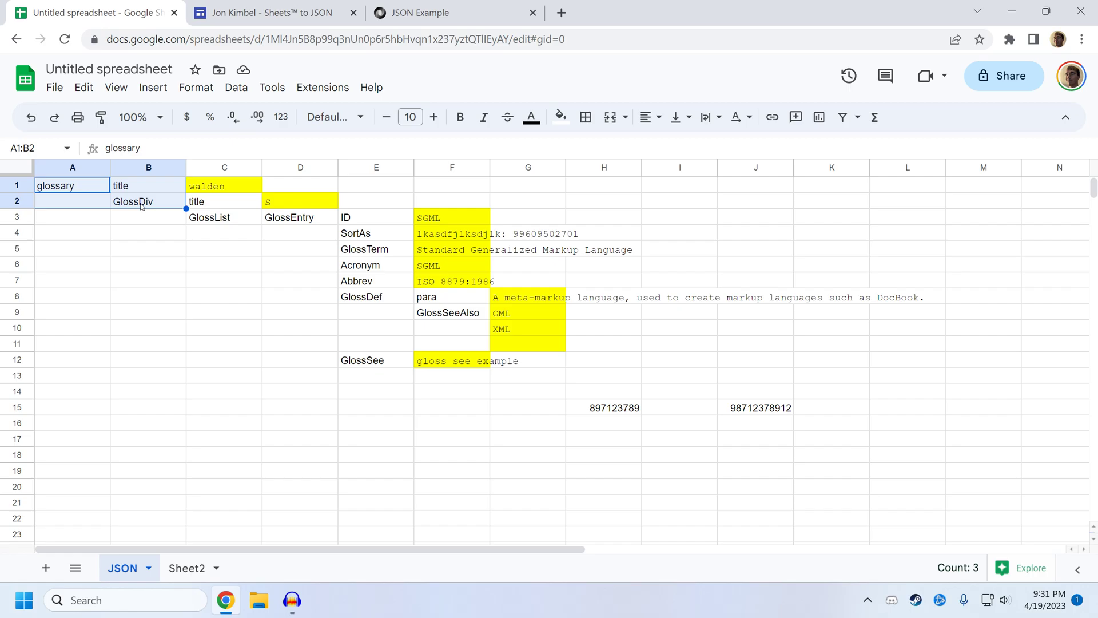
# Clear the key labels in A1:B2 and E3:E9, keeping their values.
pyautogui.press('Delete')
pyautogui.moveTo(360, 218); pyautogui.dragTo(367, 313)
pyautogui.press('Delete')
pyautogui.click(224, 327)
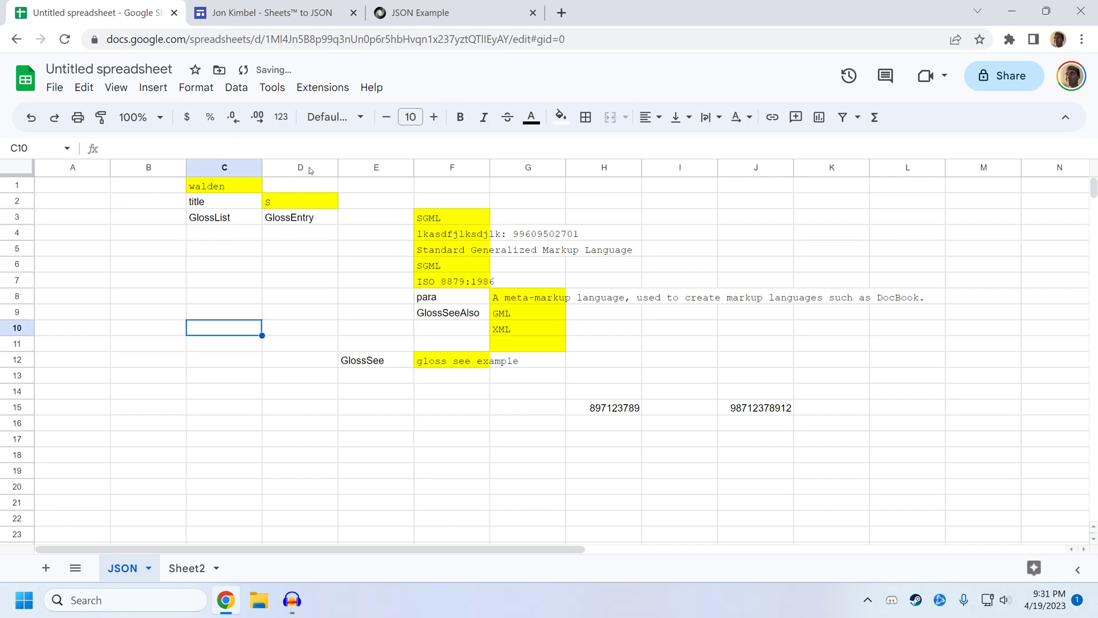
# Export the current sheet to JSON and check the glossary and GlossList keys still appear.
pyautogui.click(322, 87)
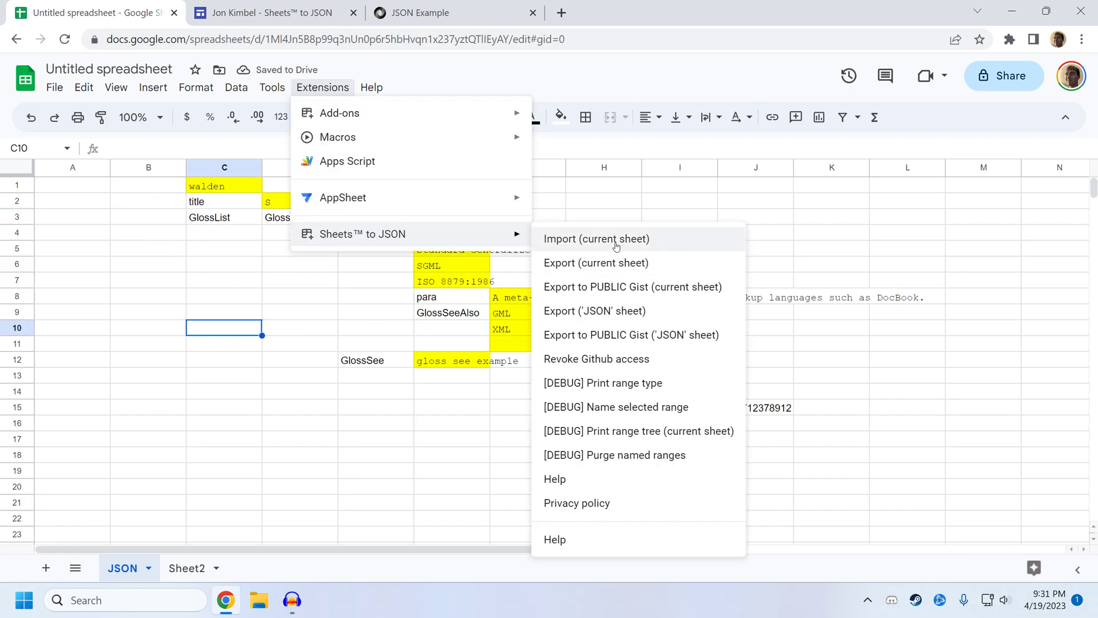
pyautogui.click(597, 264)
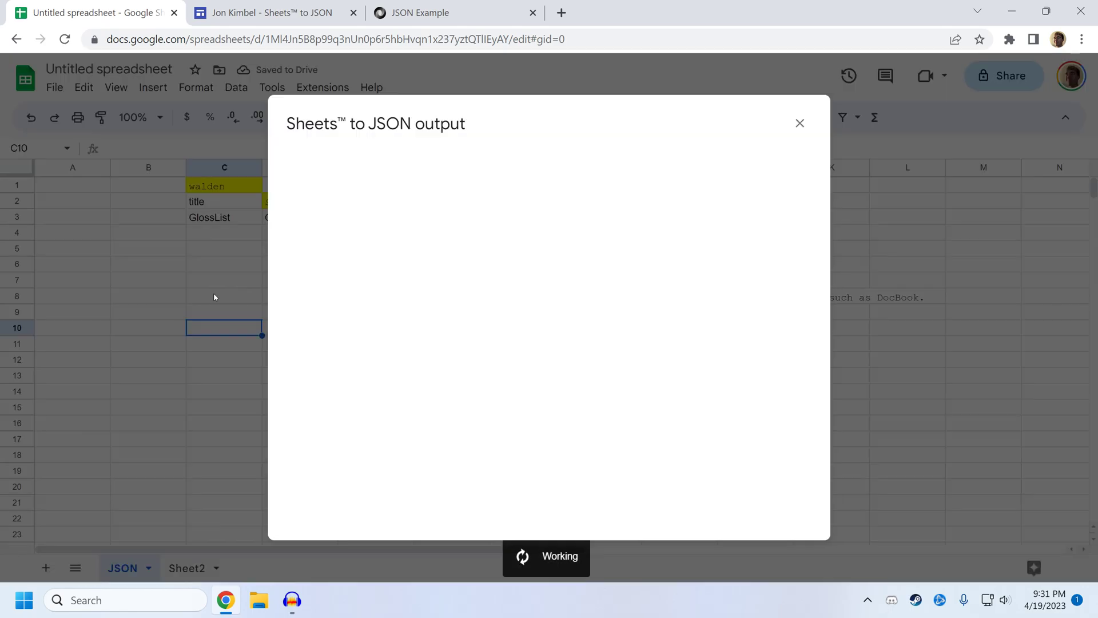
pyautogui.doubleClick(319, 167)
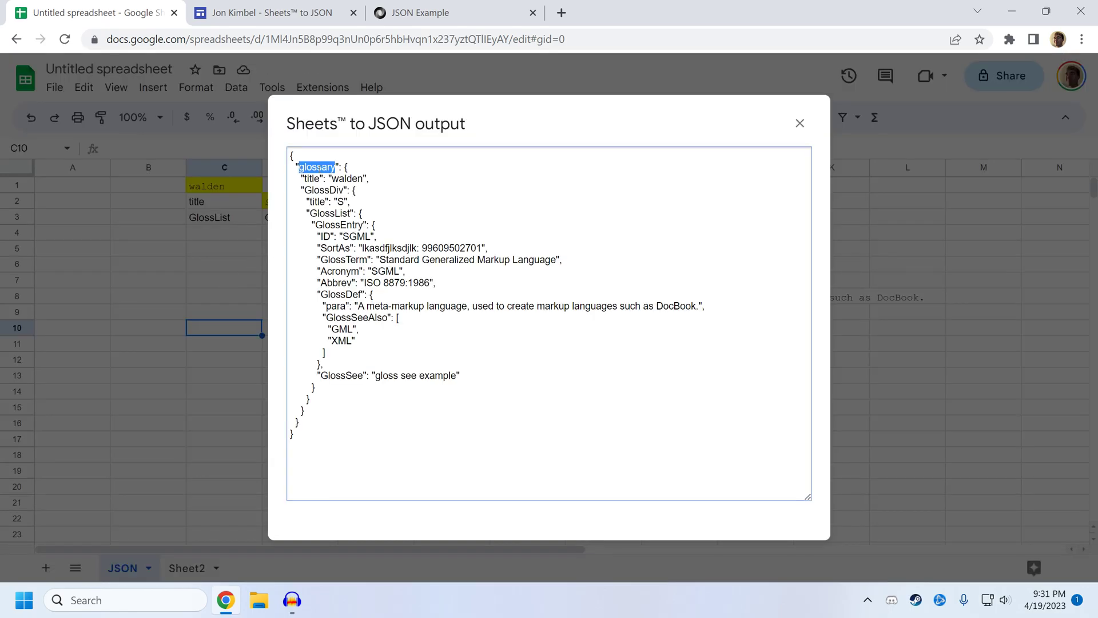
pyautogui.doubleClick(338, 213)
pyautogui.click(799, 123)
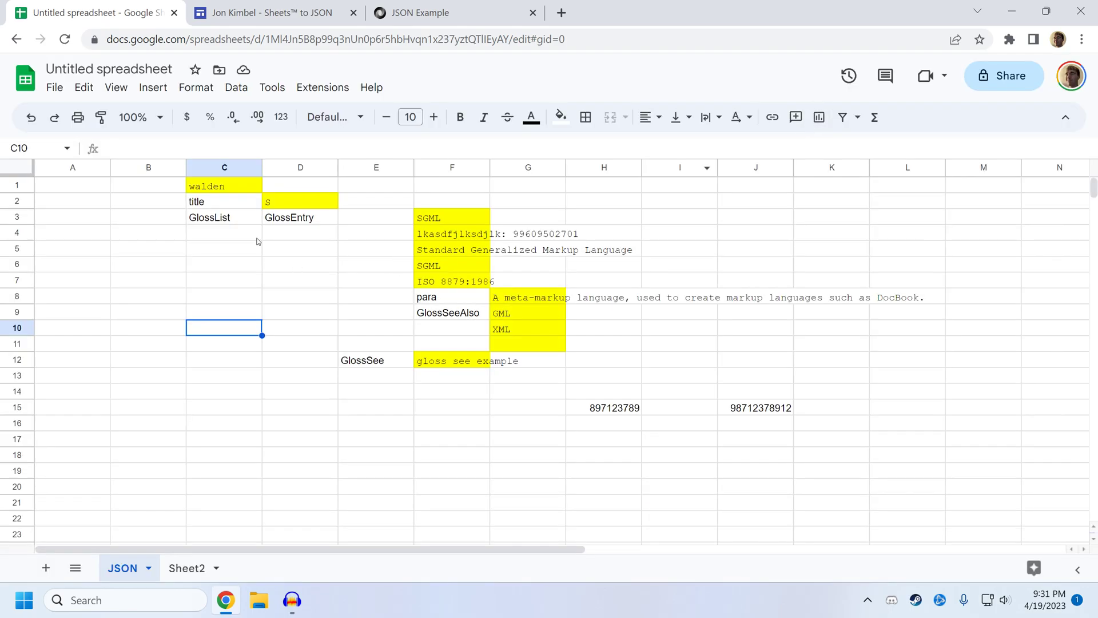
pyautogui.click(359, 251)
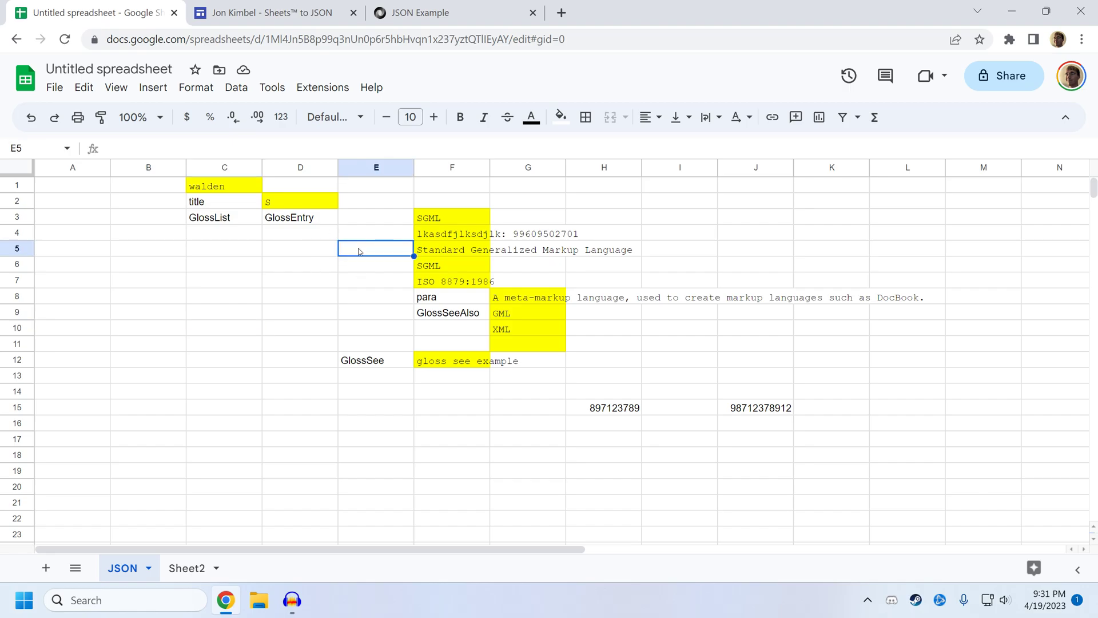
pyautogui.click(236, 88)
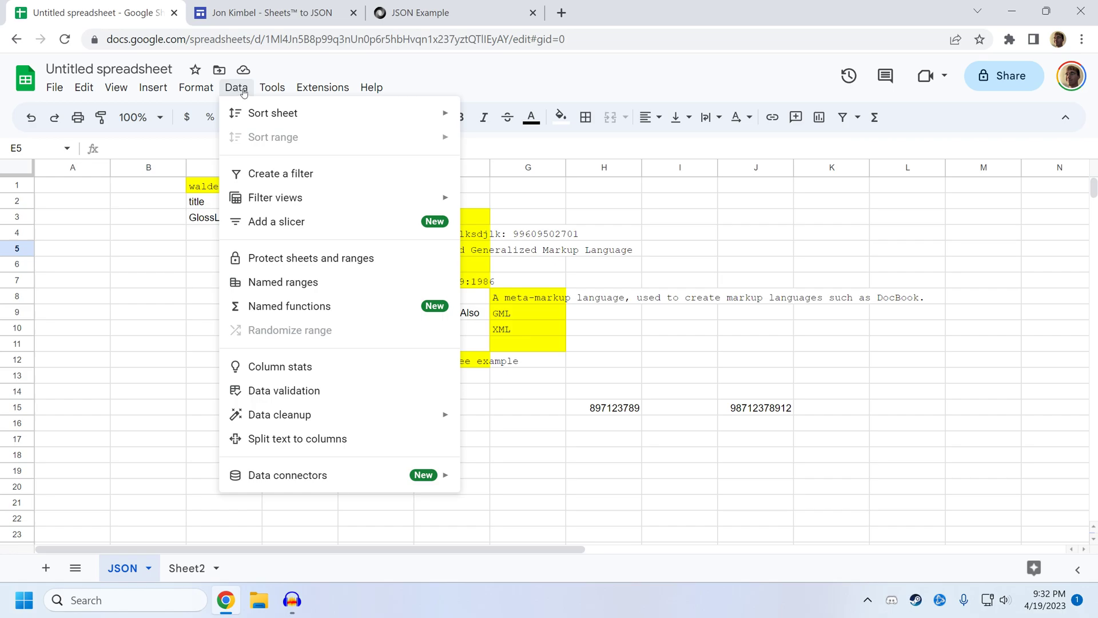
pyautogui.click(297, 284)
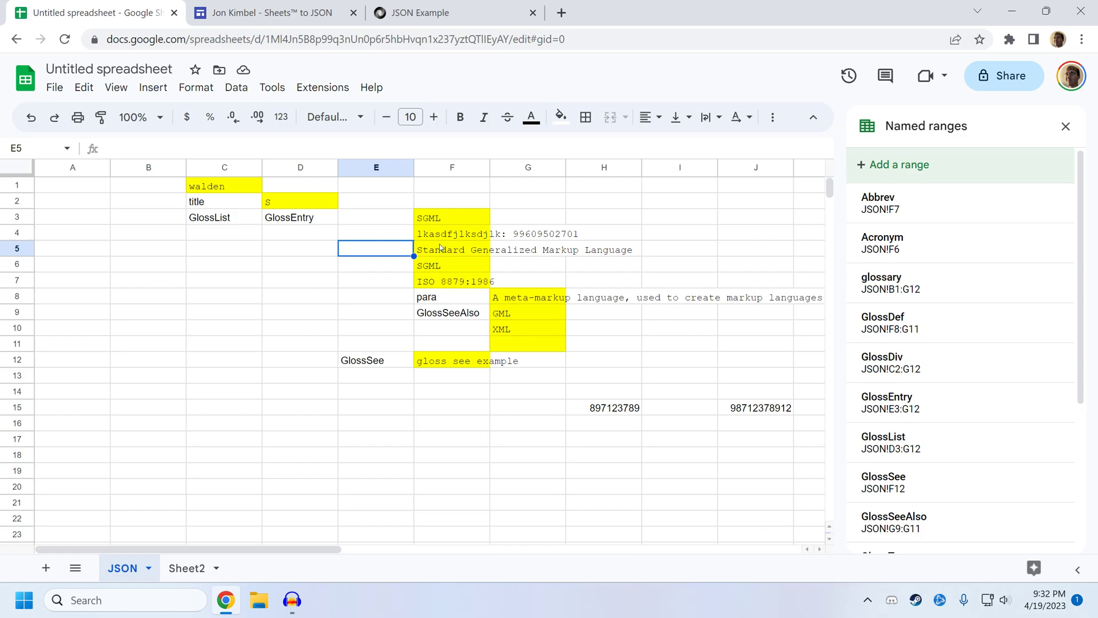
pyautogui.click(298, 219)
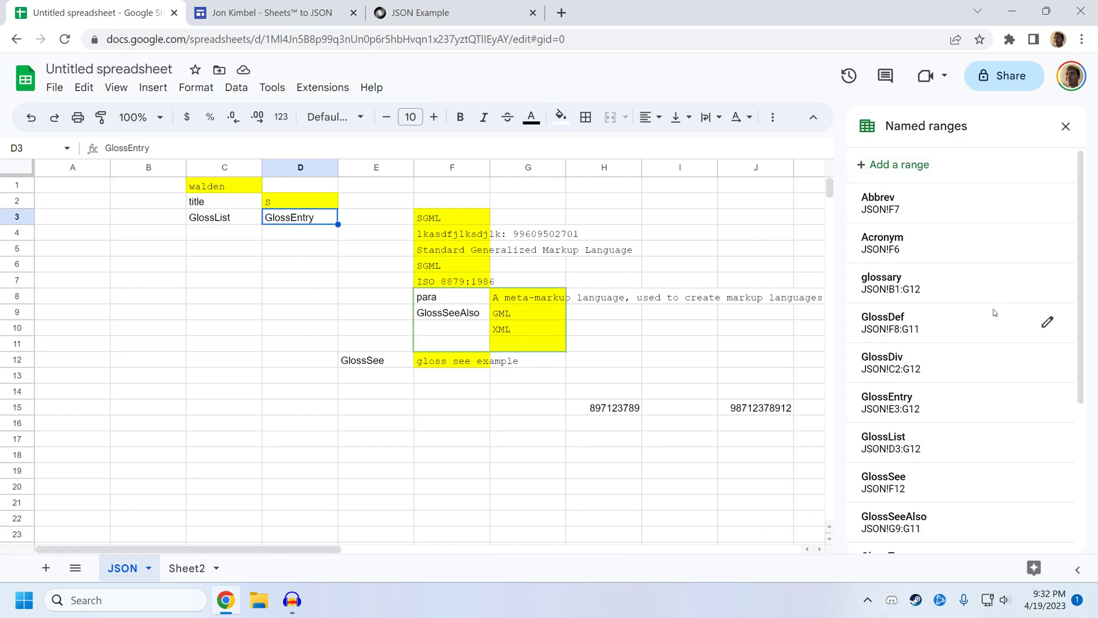
pyautogui.scroll(-1, 993, 312)
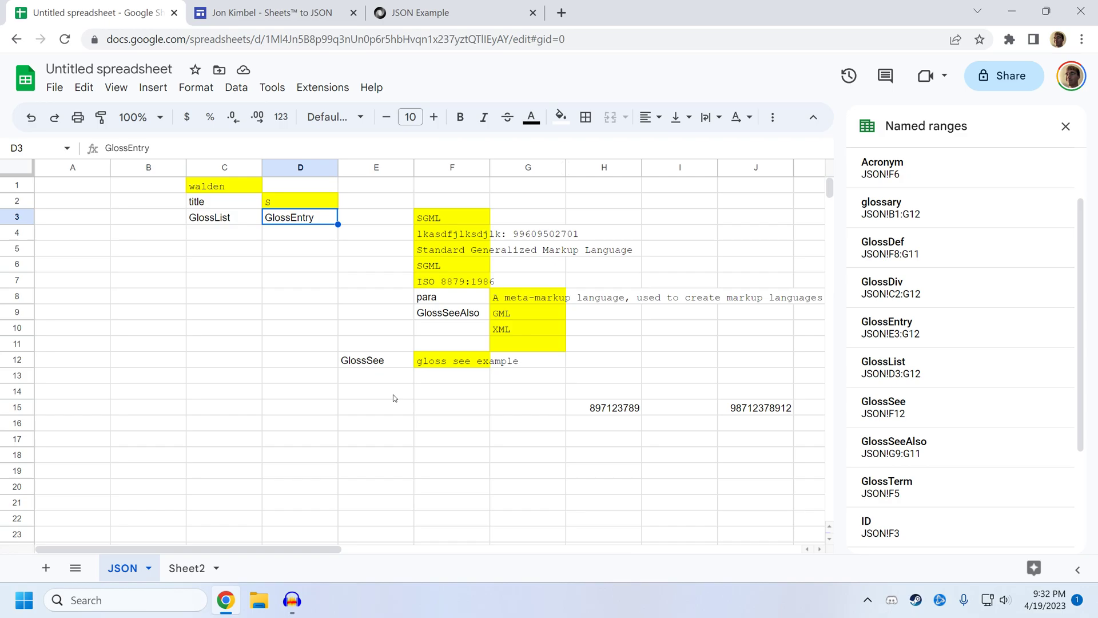
pyautogui.click(1065, 126)
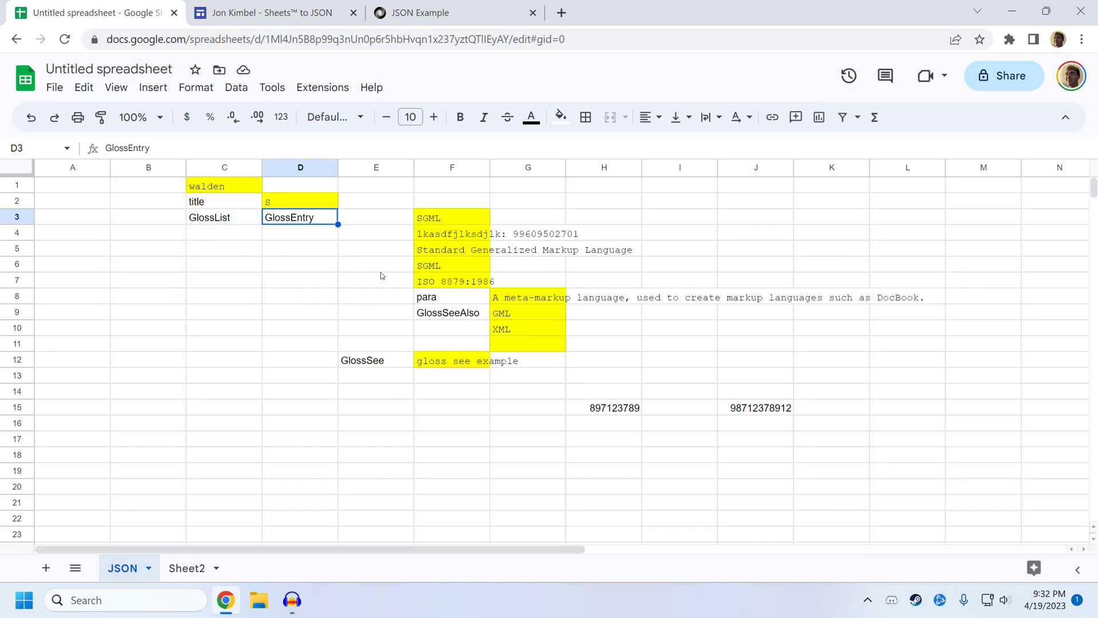
pyautogui.click(430, 203)
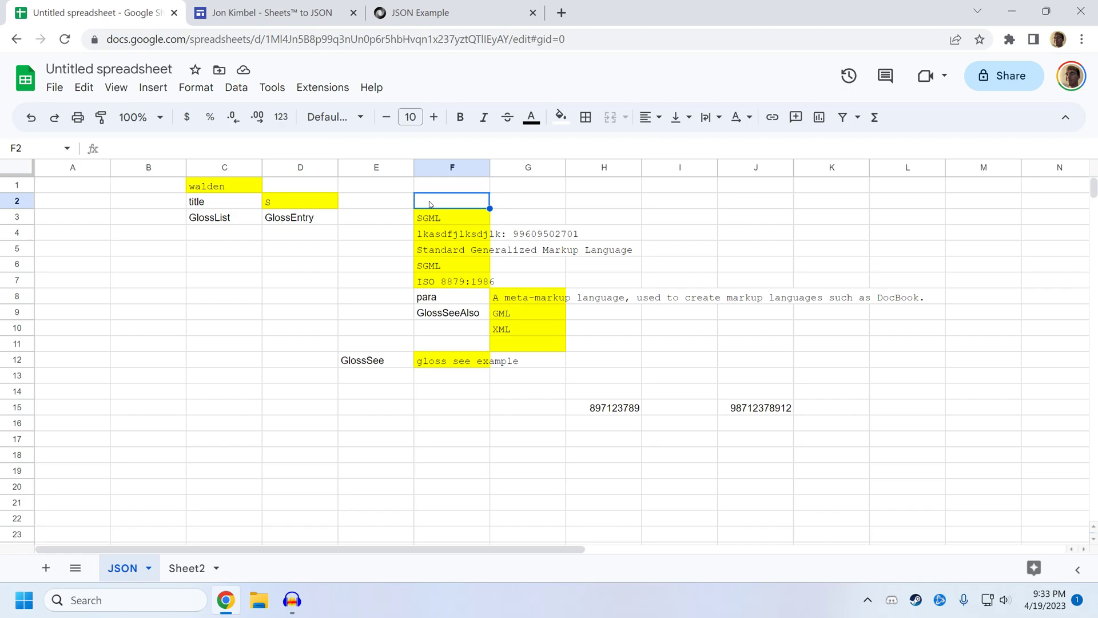
# Restore the cleared key labels and insert an empty row below the Abbrev row 7.
pyautogui.hotkey('ctrl', 'z')
pyautogui.click(296, 286)
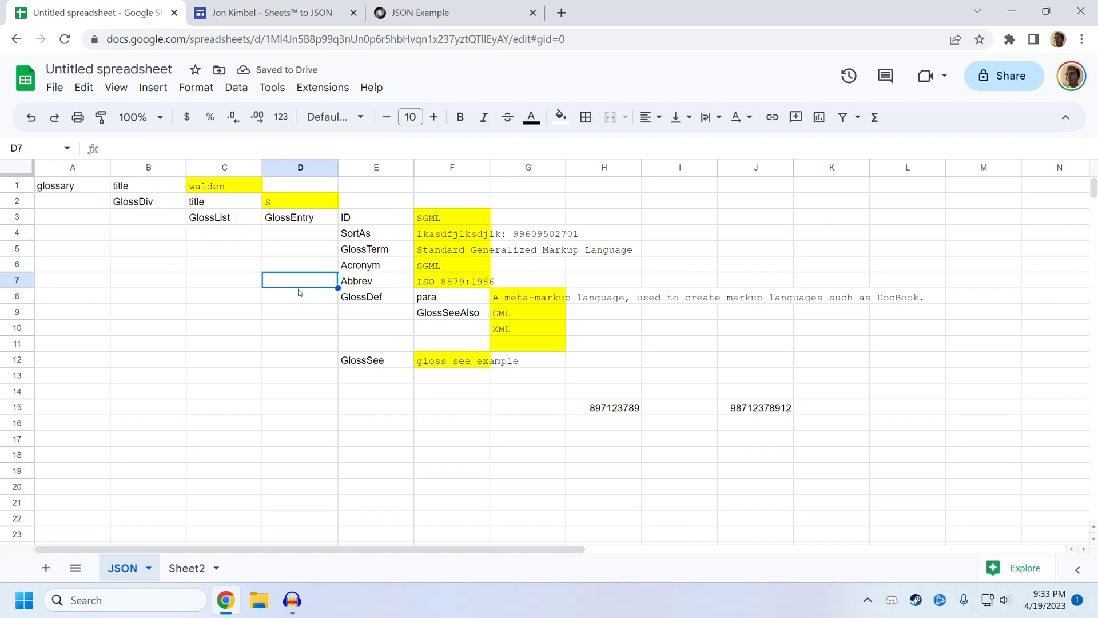
pyautogui.click(374, 286)
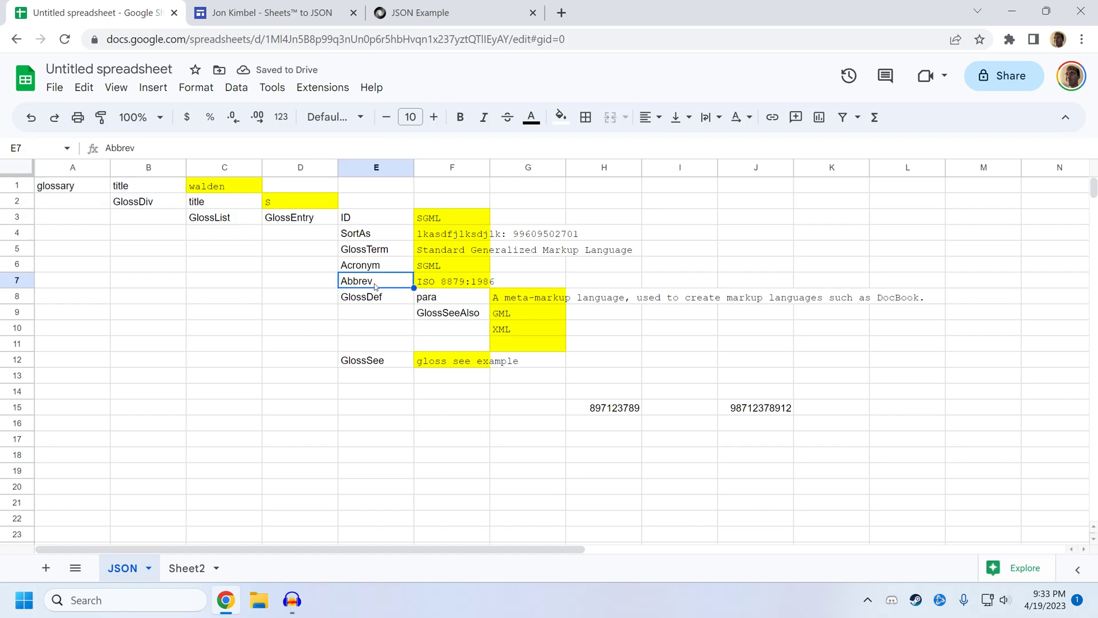
pyautogui.click(453, 285)
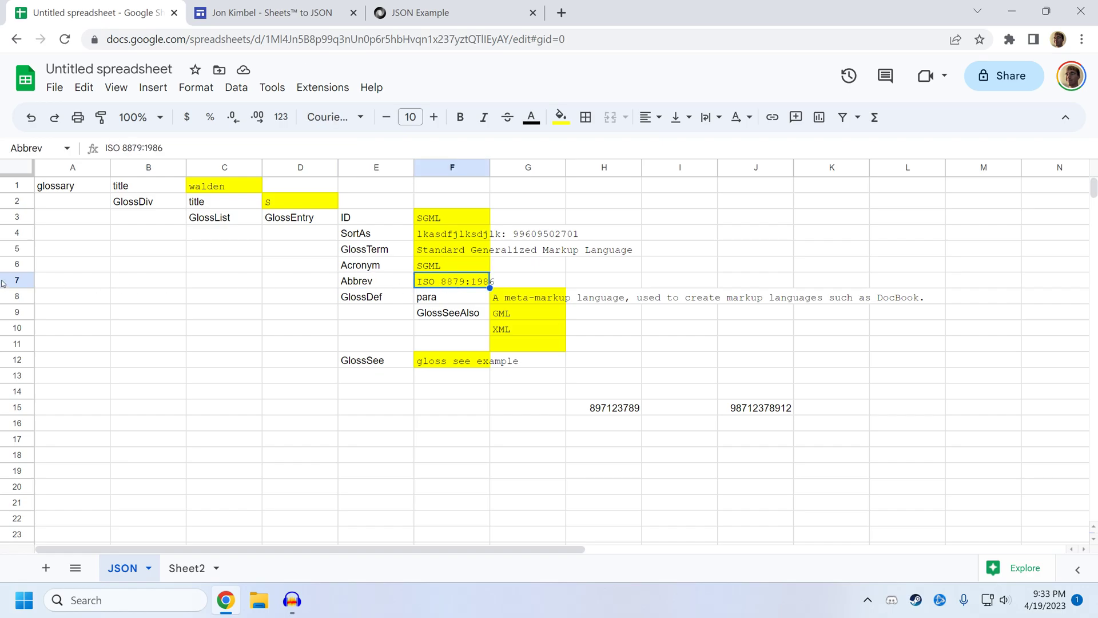
pyautogui.rightClick(19, 280)
pyautogui.click(92, 335)
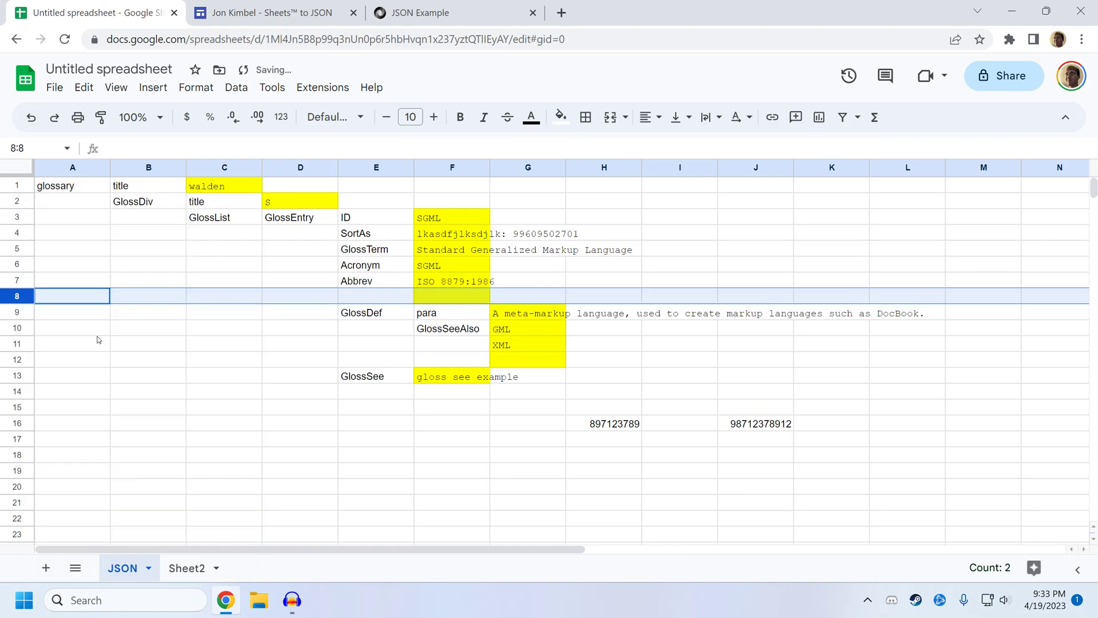
# Create a named range my_key pointing to cell F8.
pyautogui.click(368, 294)
pyautogui.write('Mynew')
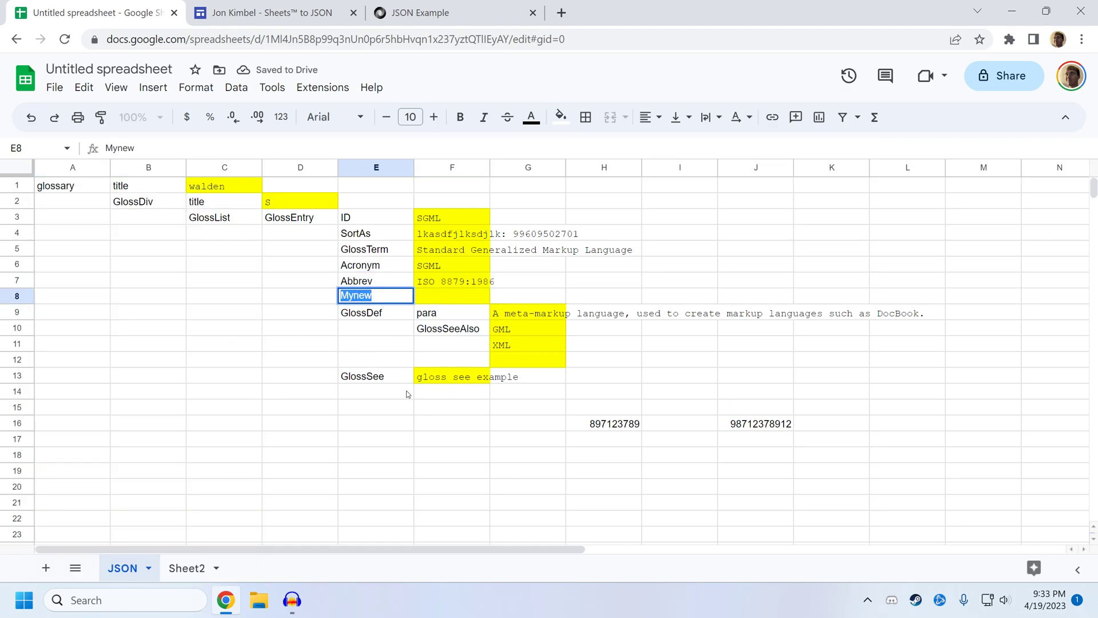
pyautogui.press('Escape')
pyautogui.press('Right')
pyautogui.click(236, 87)
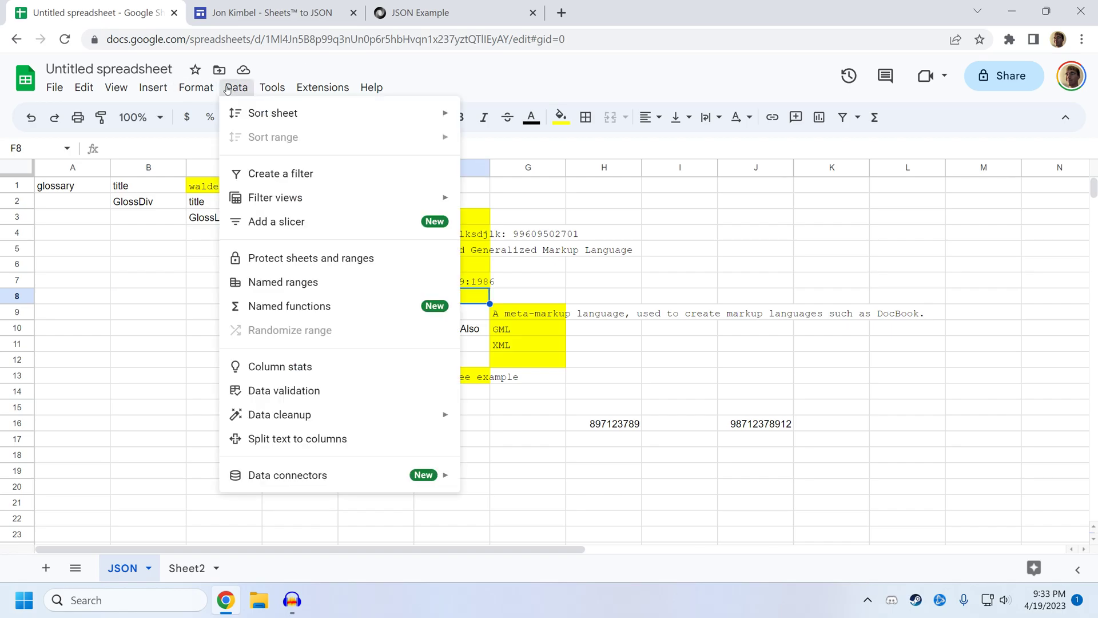
pyautogui.click(288, 305)
pyautogui.click(238, 87)
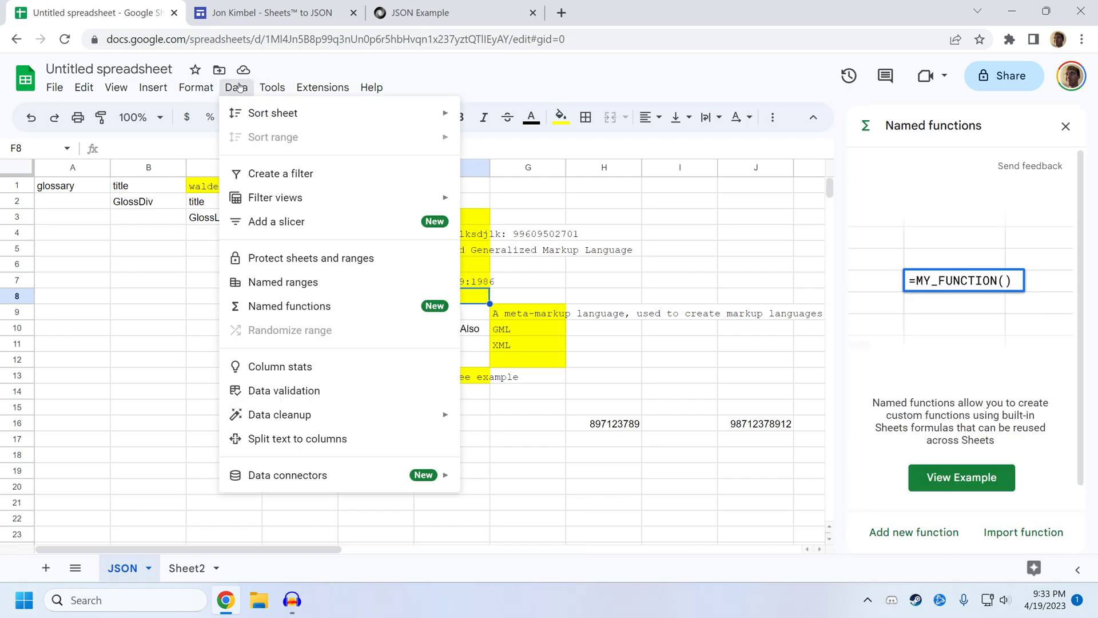
pyautogui.click(261, 286)
pyautogui.click(905, 162)
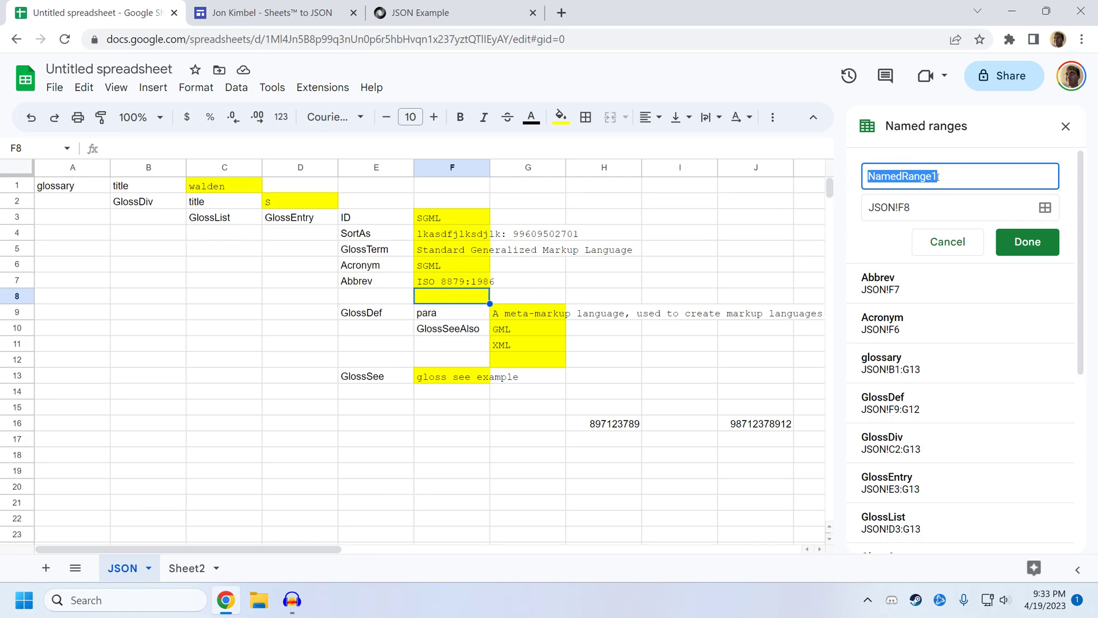
pyautogui.write('my_key')
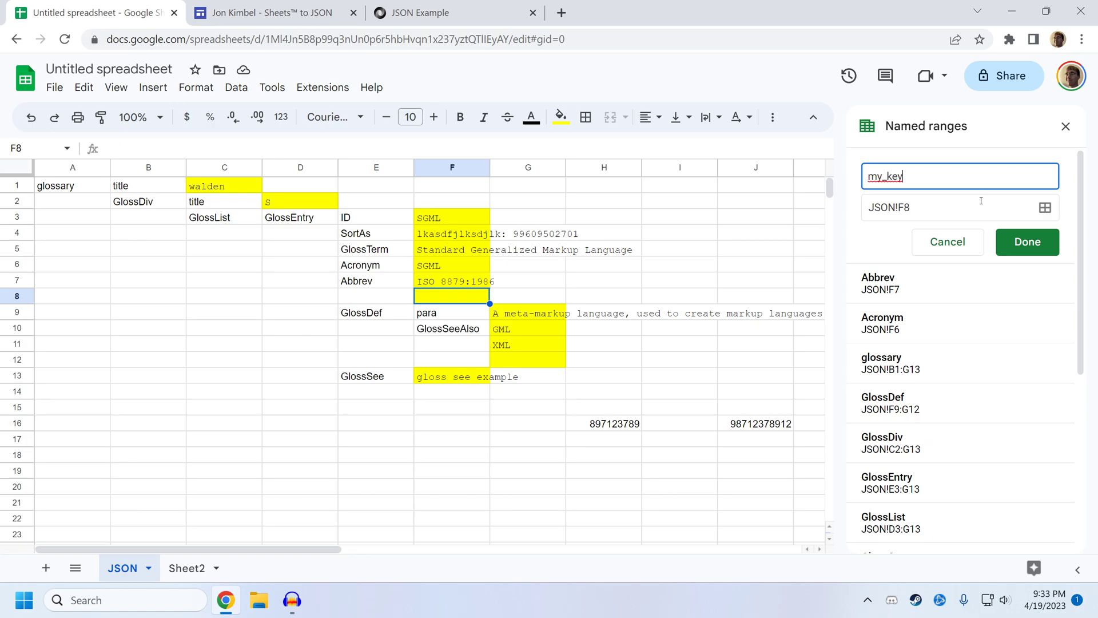
pyautogui.click(1027, 241)
# Enter kjlsd into cell F8.
pyautogui.click(691, 266)
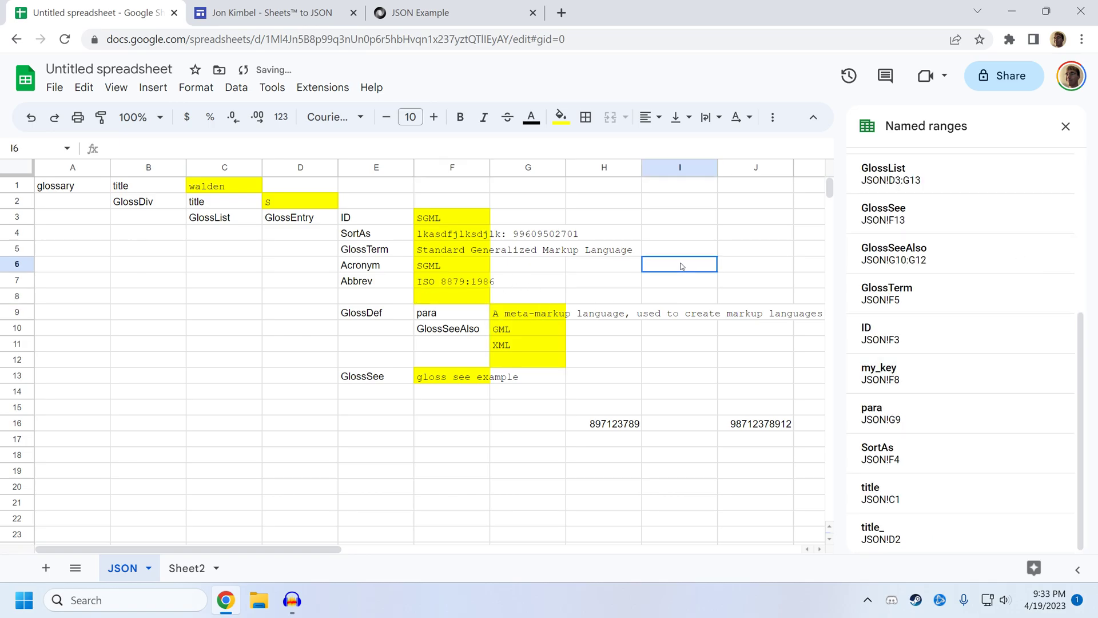
pyautogui.click(470, 294)
pyautogui.write('kjlsd')
pyautogui.press('Return')
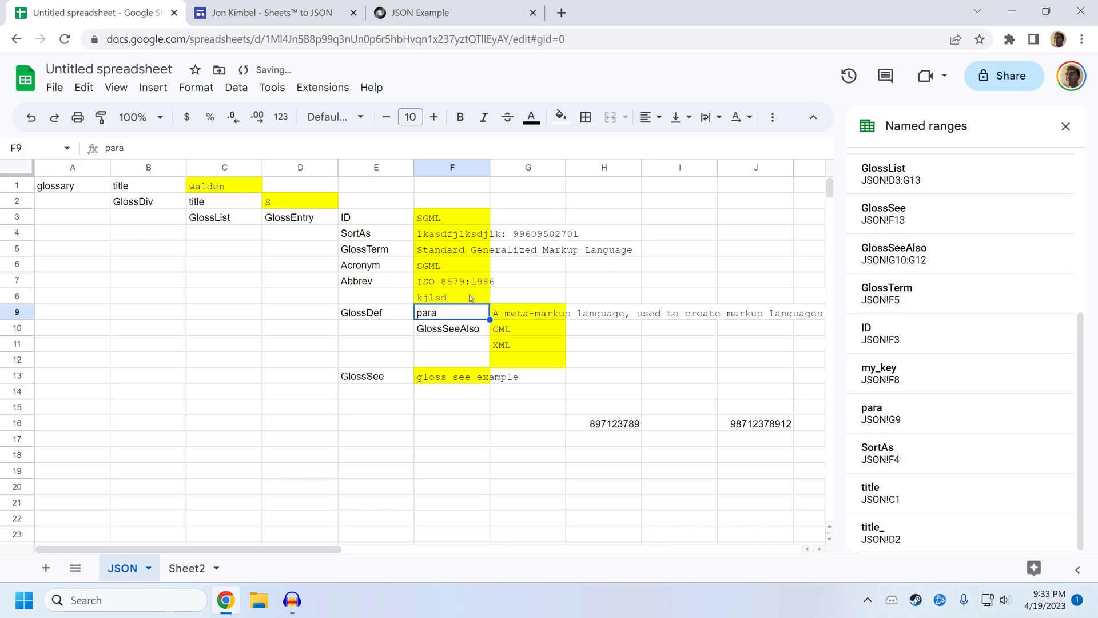
# Export the sheet to JSON and verify the my_key: "kjlsd" line under GlossEntry.
pyautogui.click(1064, 125)
pyautogui.click(515, 470)
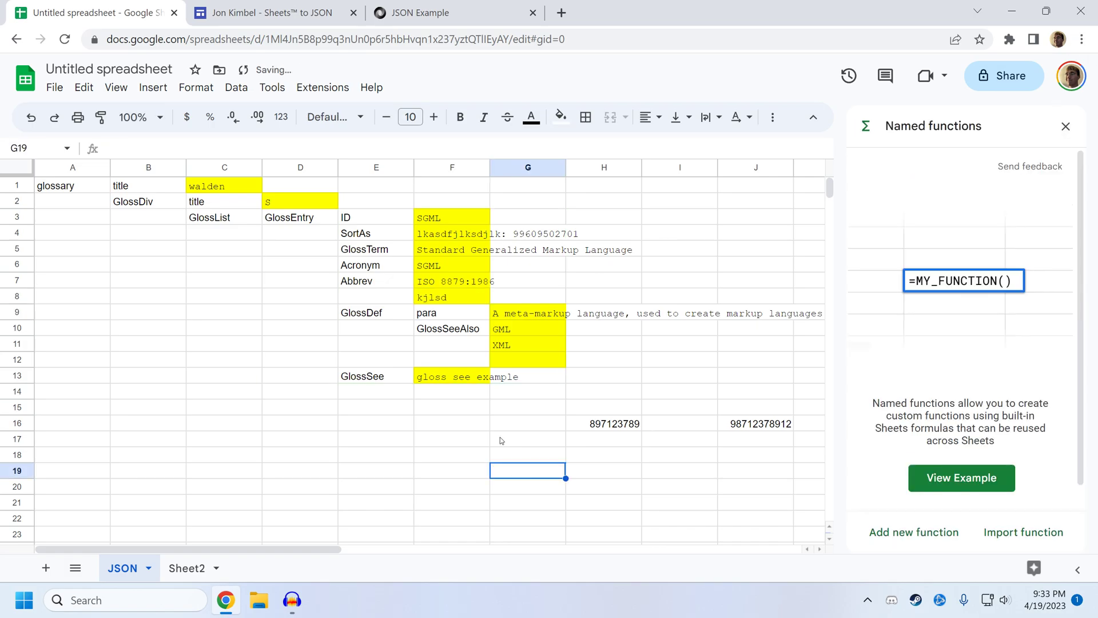
pyautogui.click(314, 87)
pyautogui.click(606, 237)
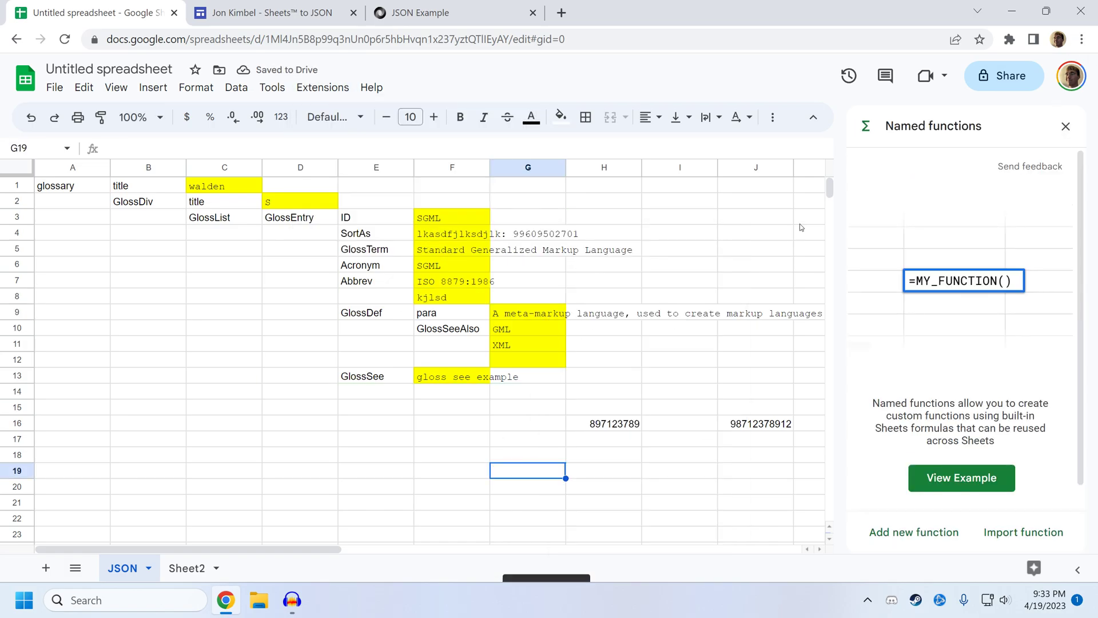
pyautogui.click(1065, 126)
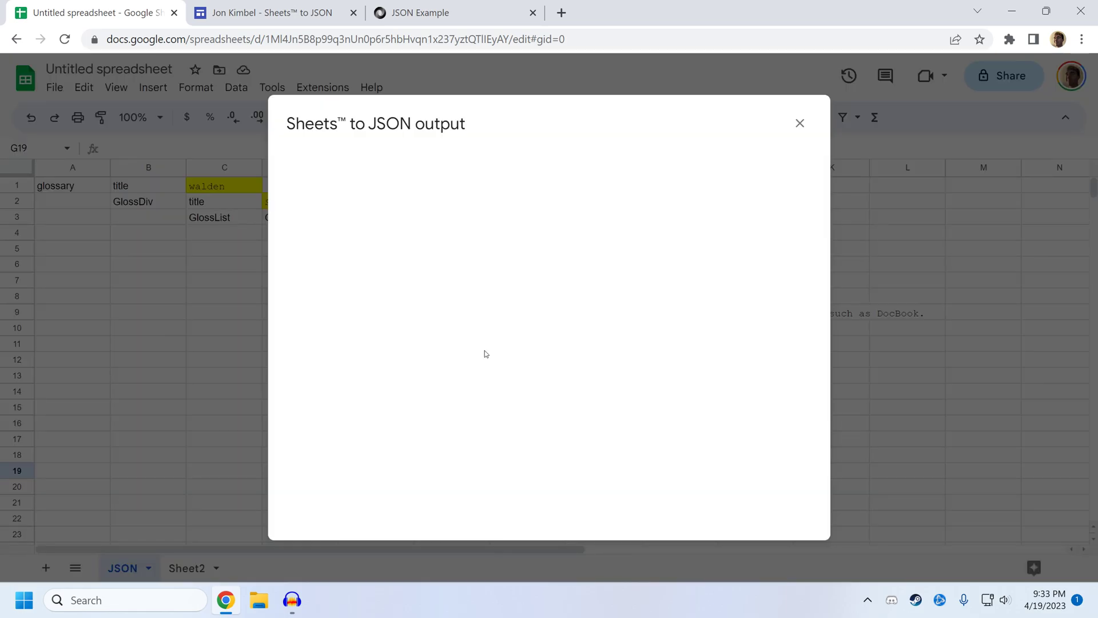
pyautogui.doubleClick(342, 293)
pyautogui.doubleClick(376, 294)
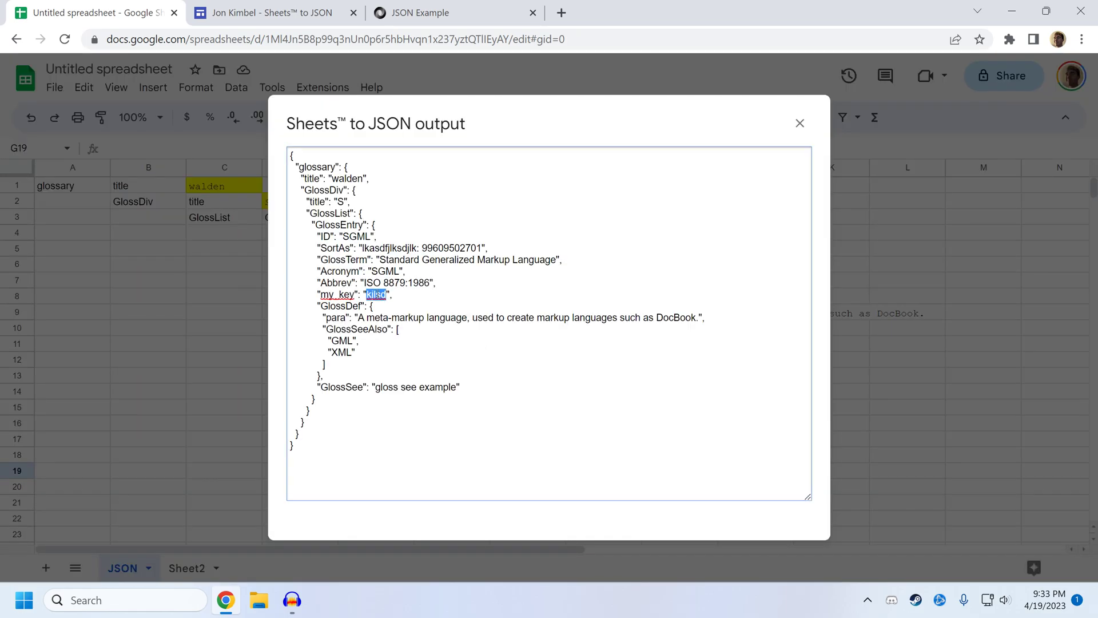
pyautogui.moveTo(393, 294); pyautogui.dragTo(316, 294)
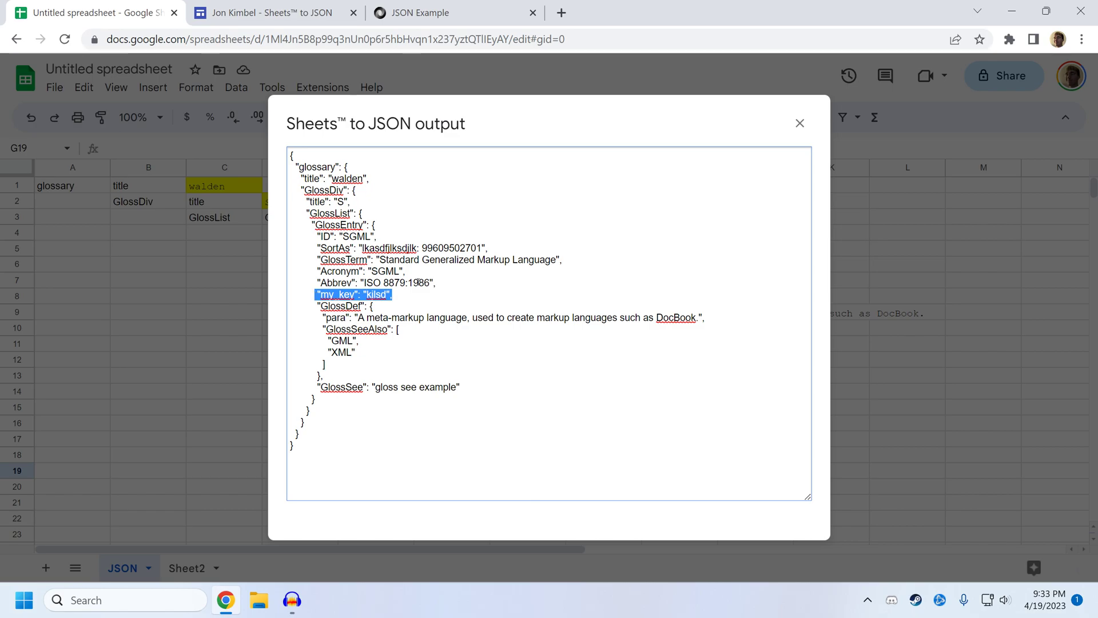
pyautogui.click(800, 123)
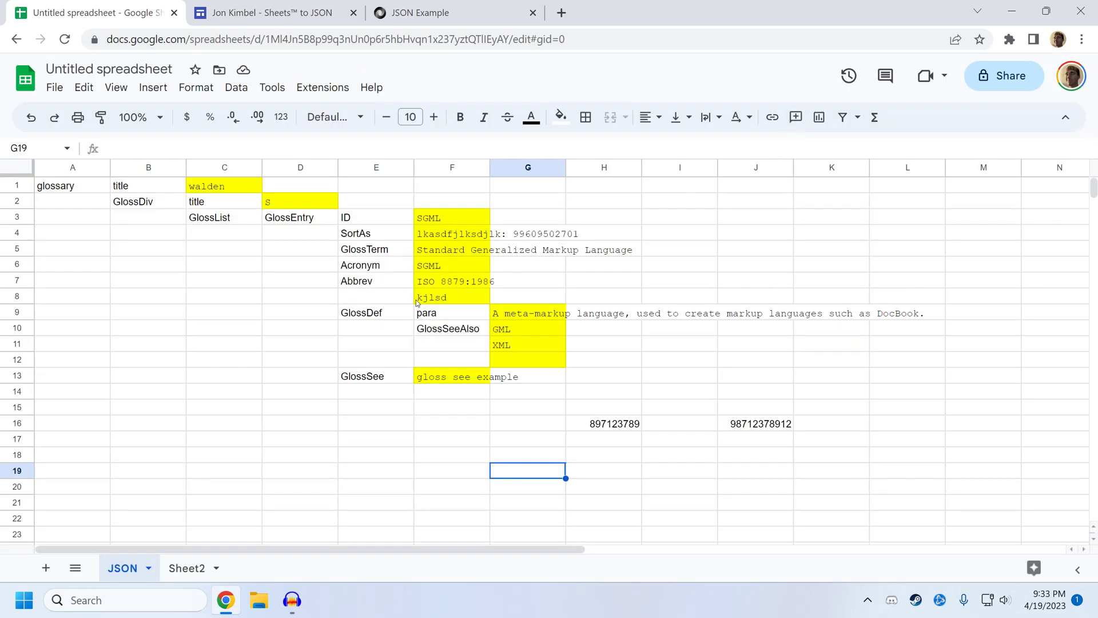
# Inspect the new row E8:F8 and the GlossEntry, GlossDef and GlossSeeAlso blocks on the sheet.
pyautogui.moveTo(392, 298); pyautogui.dragTo(451, 301)
pyautogui.click(451, 302)
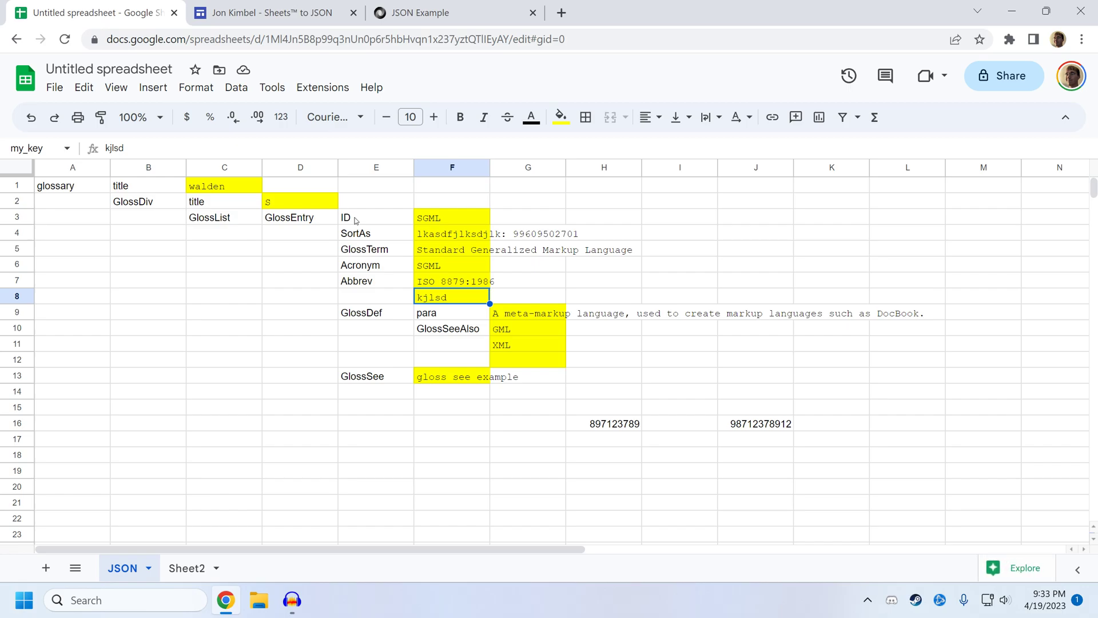
pyautogui.moveTo(350, 218); pyautogui.dragTo(574, 399)
pyautogui.moveTo(364, 222); pyautogui.dragTo(500, 356)
pyautogui.click(386, 318)
pyautogui.click(475, 391)
pyautogui.click(441, 345)
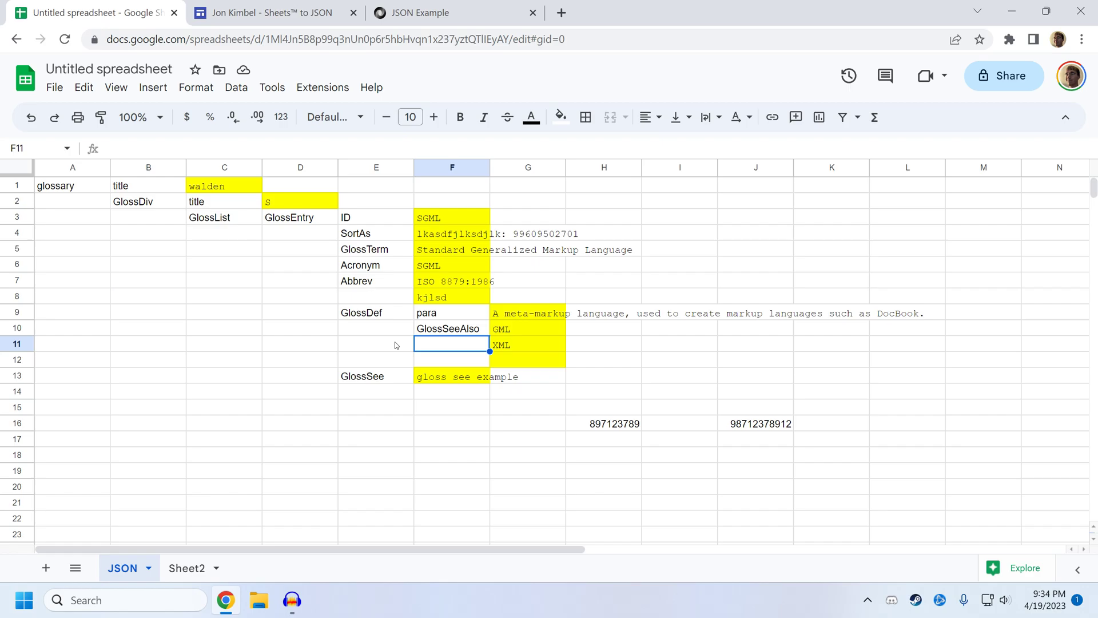
# Check the GlossSeeAlso values G10:G12 and their named range in the Named ranges list.
pyautogui.click(513, 345)
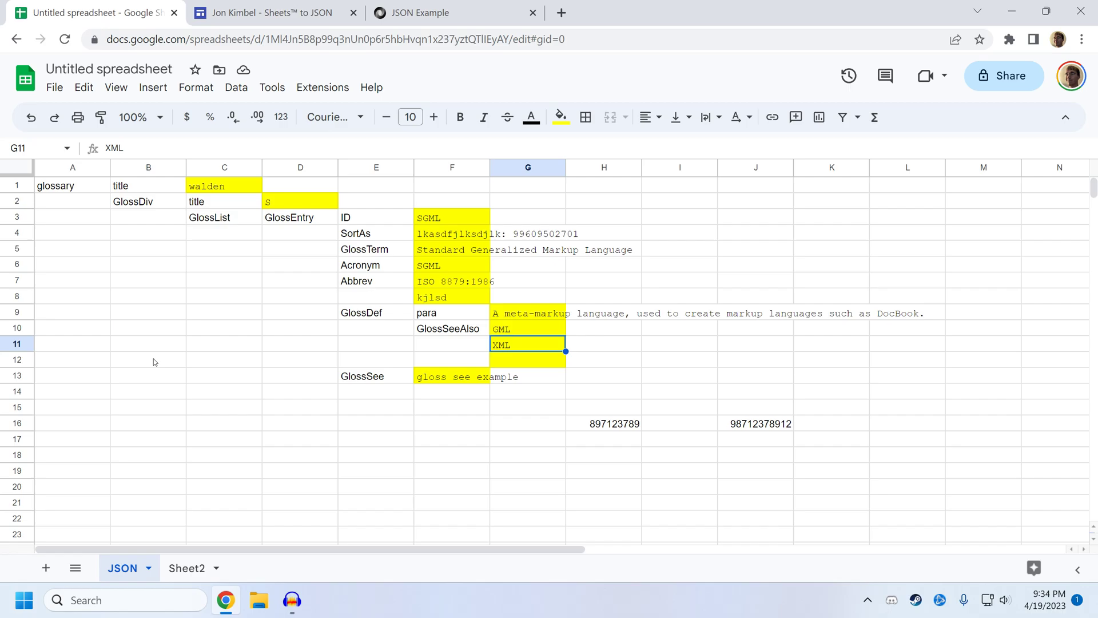
pyautogui.click(21, 357)
pyautogui.moveTo(495, 335); pyautogui.dragTo(521, 351)
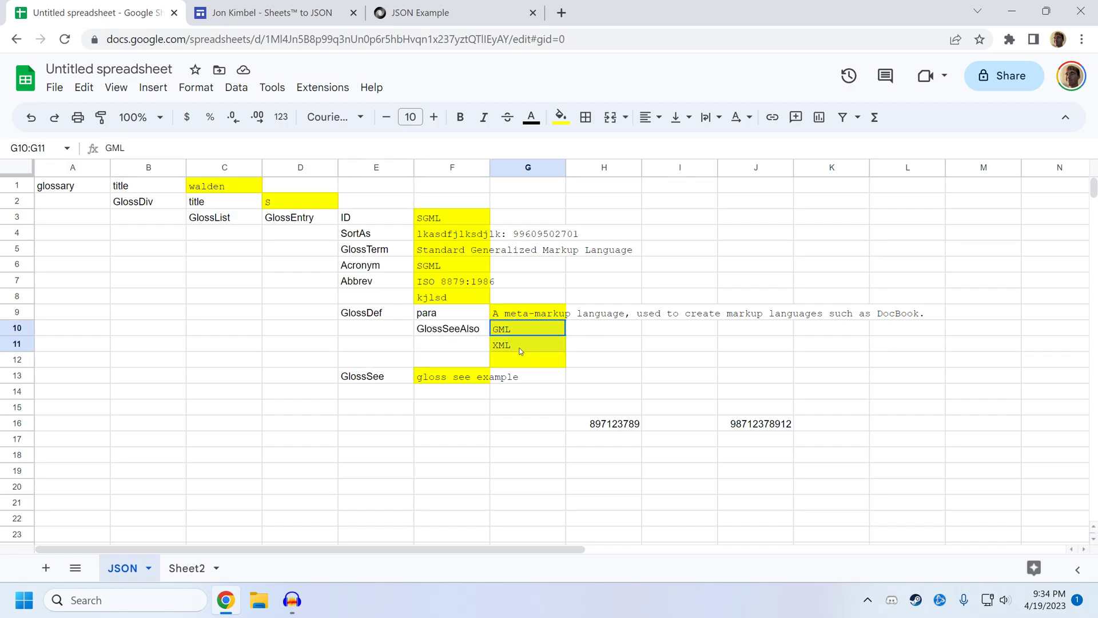
pyautogui.click(474, 336)
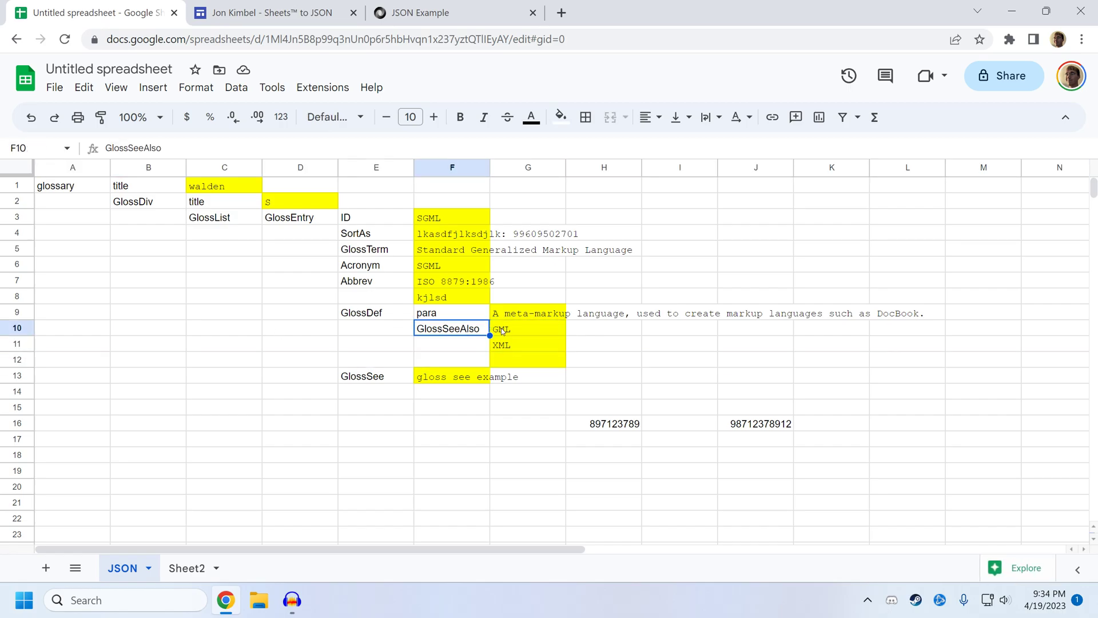
pyautogui.moveTo(508, 330); pyautogui.dragTo(507, 357)
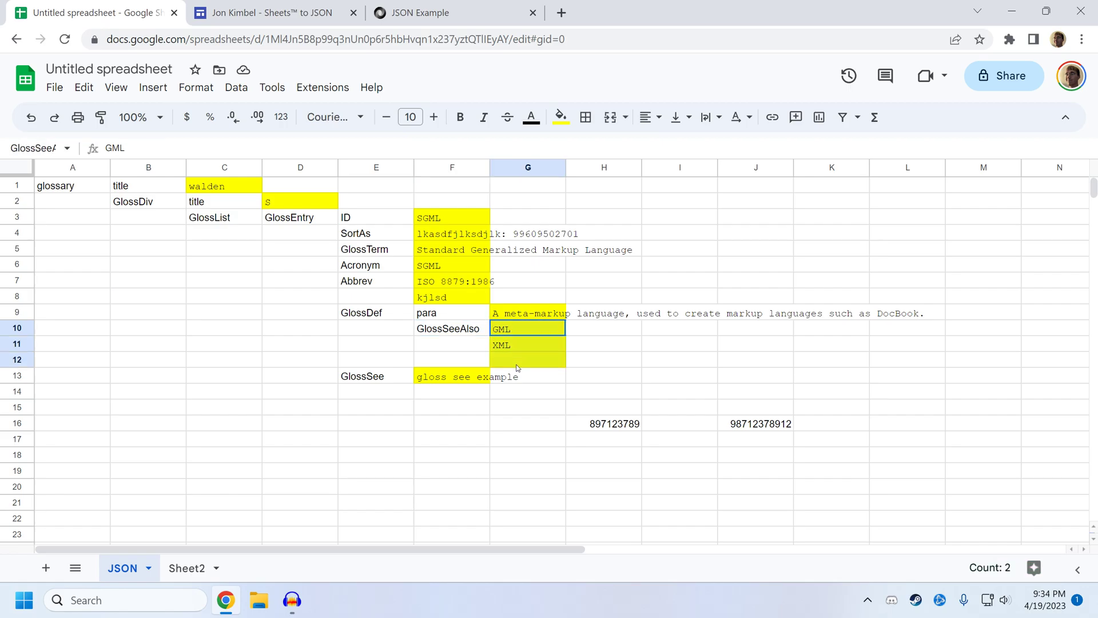
pyautogui.click(373, 321)
pyautogui.click(236, 87)
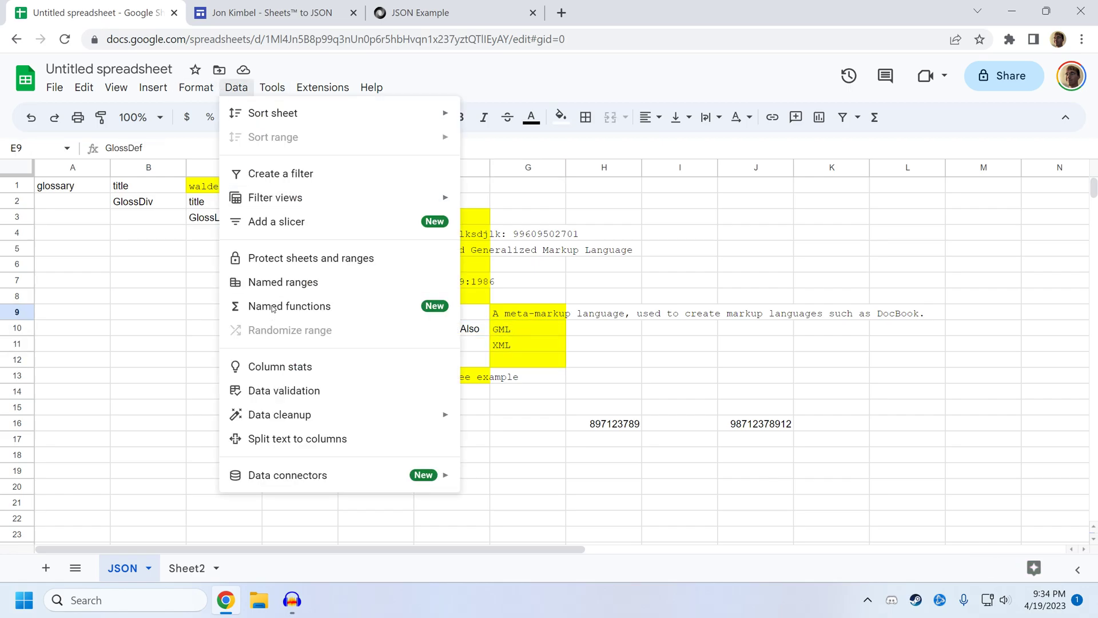
pyautogui.click(275, 282)
pyautogui.scroll(-5, 929, 342)
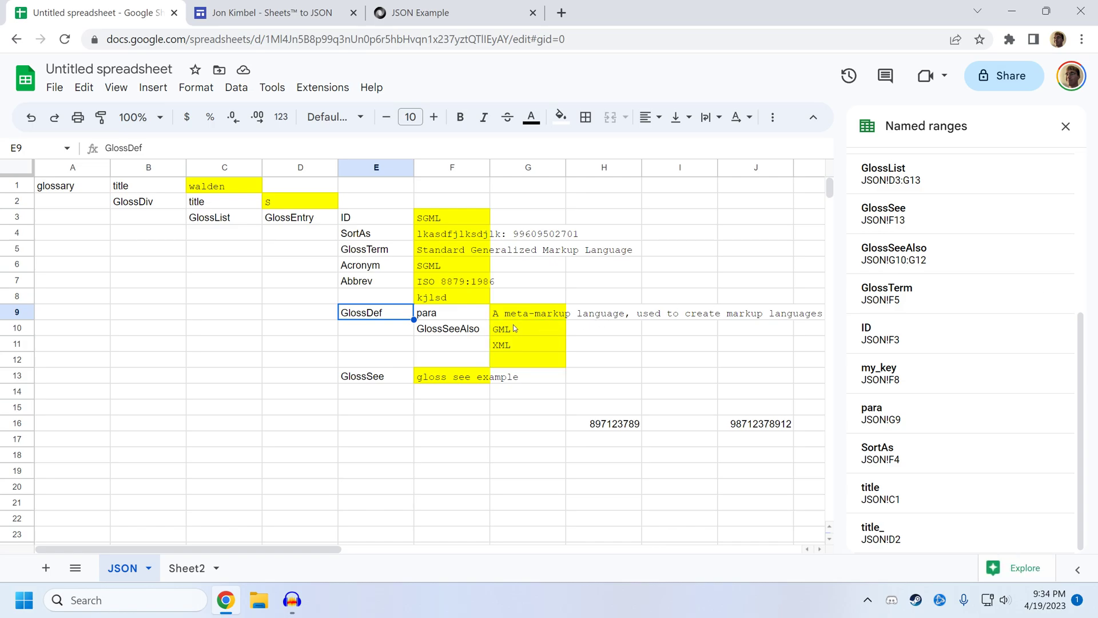
pyautogui.moveTo(513, 325); pyautogui.dragTo(513, 365)
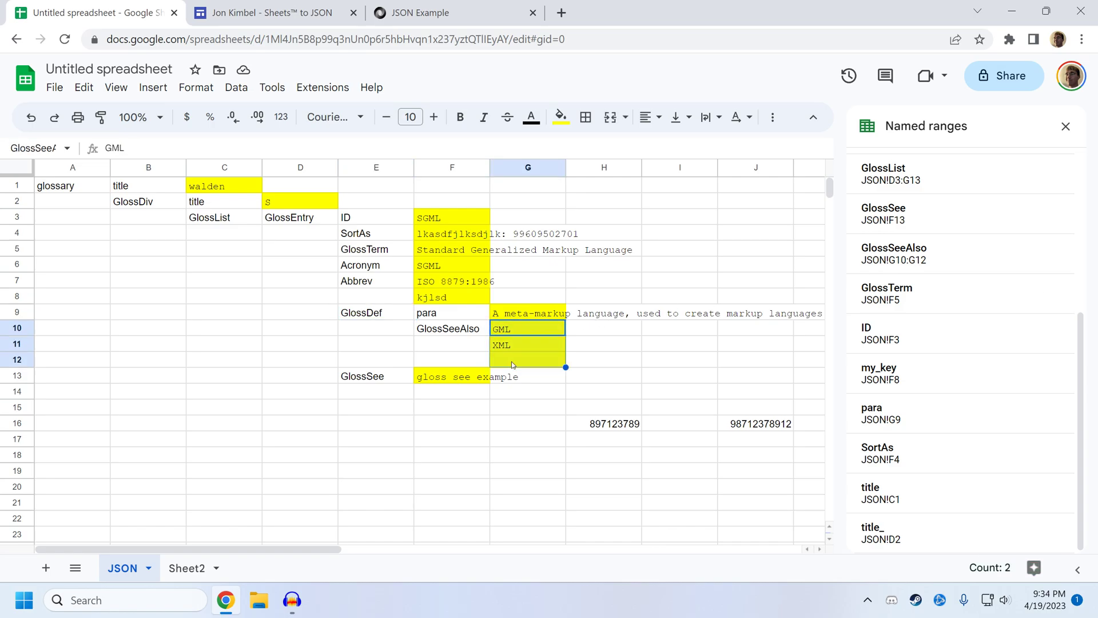
pyautogui.click(1066, 125)
# Insert a blank row below row 12, pushing GlossSee down to row 14.
pyautogui.click(254, 360)
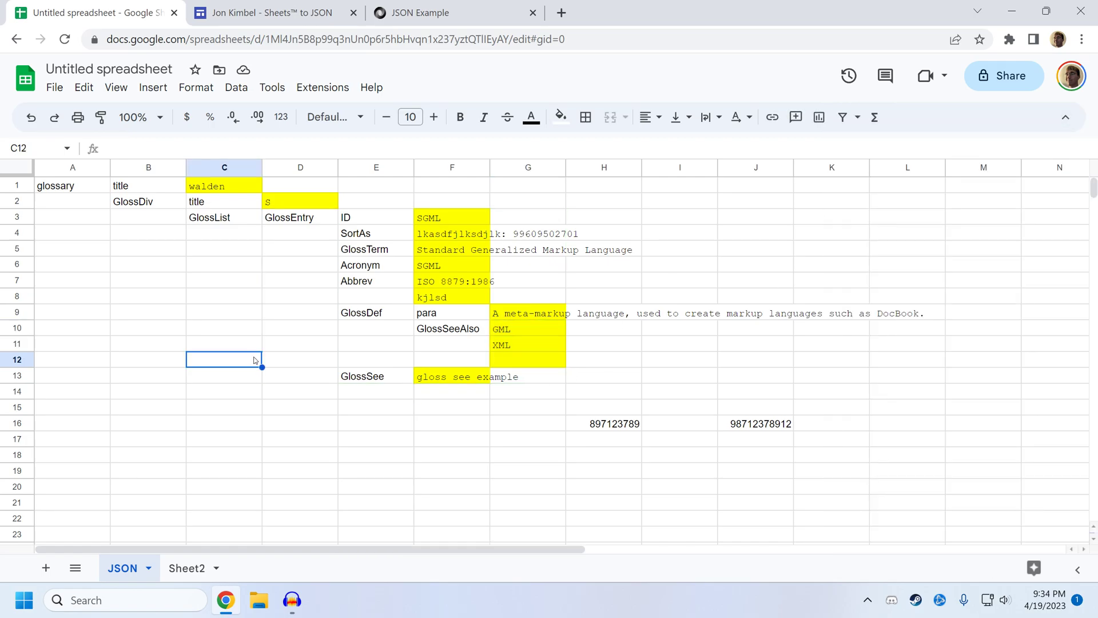
pyautogui.rightClick(29, 359)
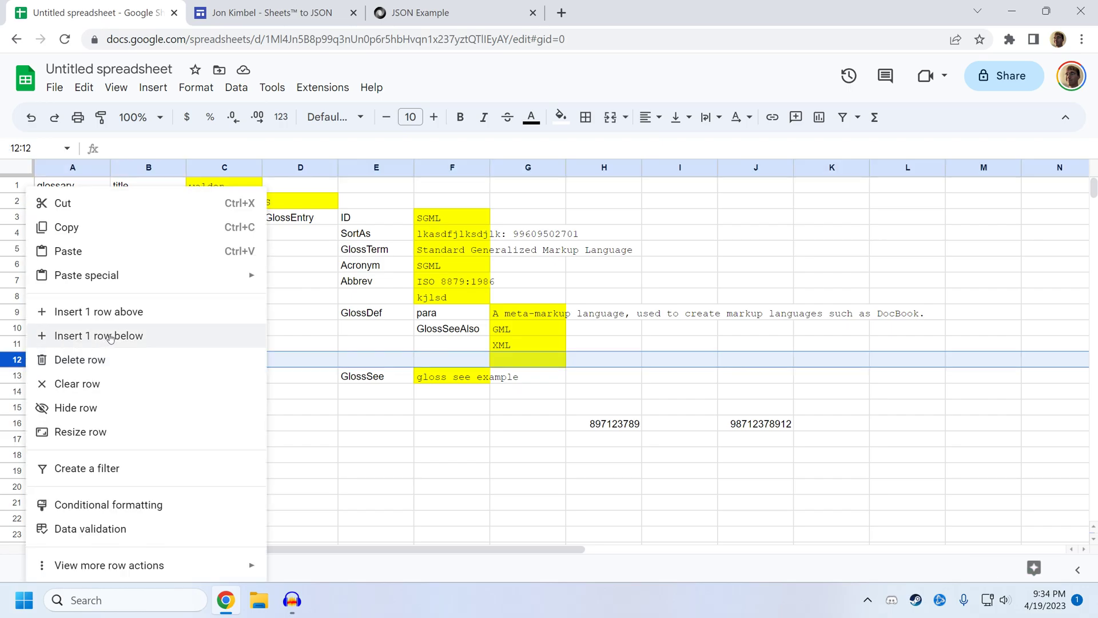
pyautogui.click(111, 337)
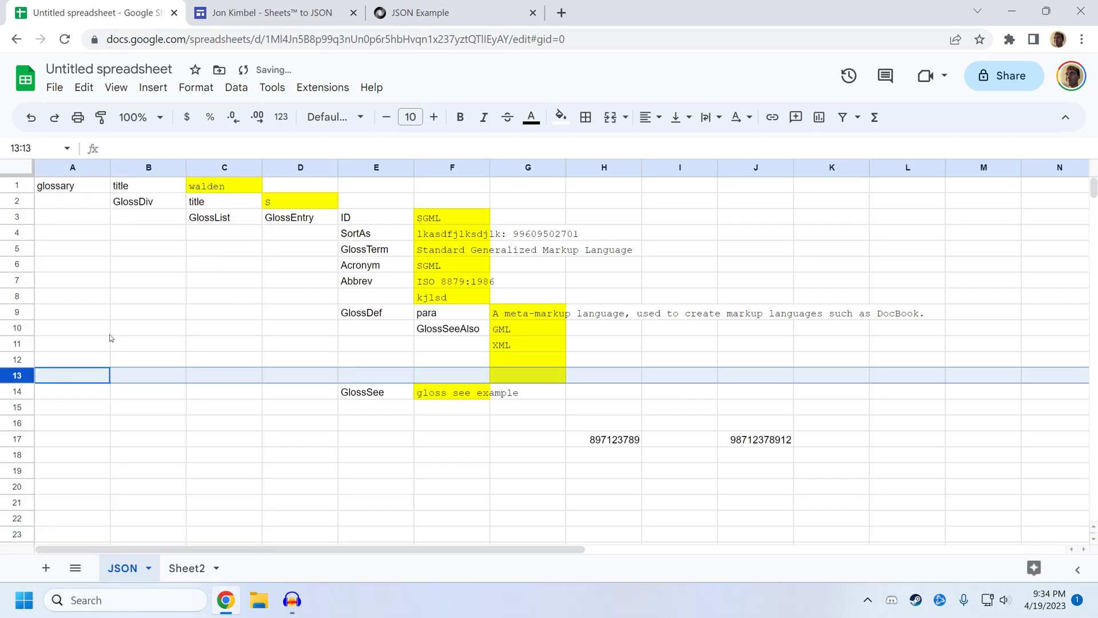
pyautogui.click(569, 349)
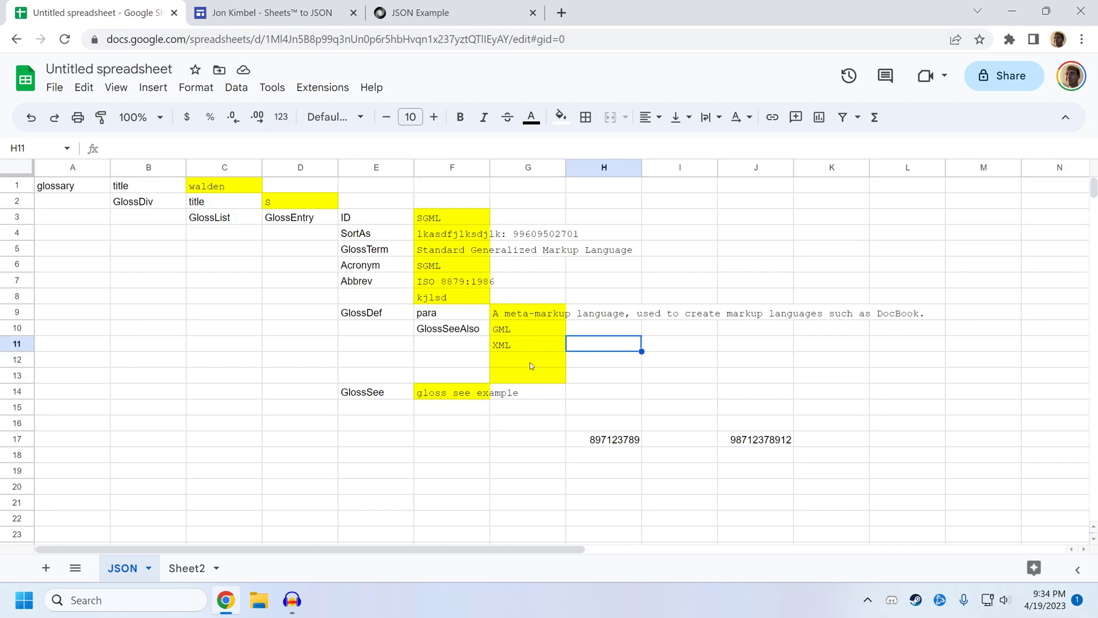
# Enter kjlsdafk in the new cell G13.
pyautogui.click(541, 377)
pyautogui.write('kjlsdafk')
pyautogui.press('Return')
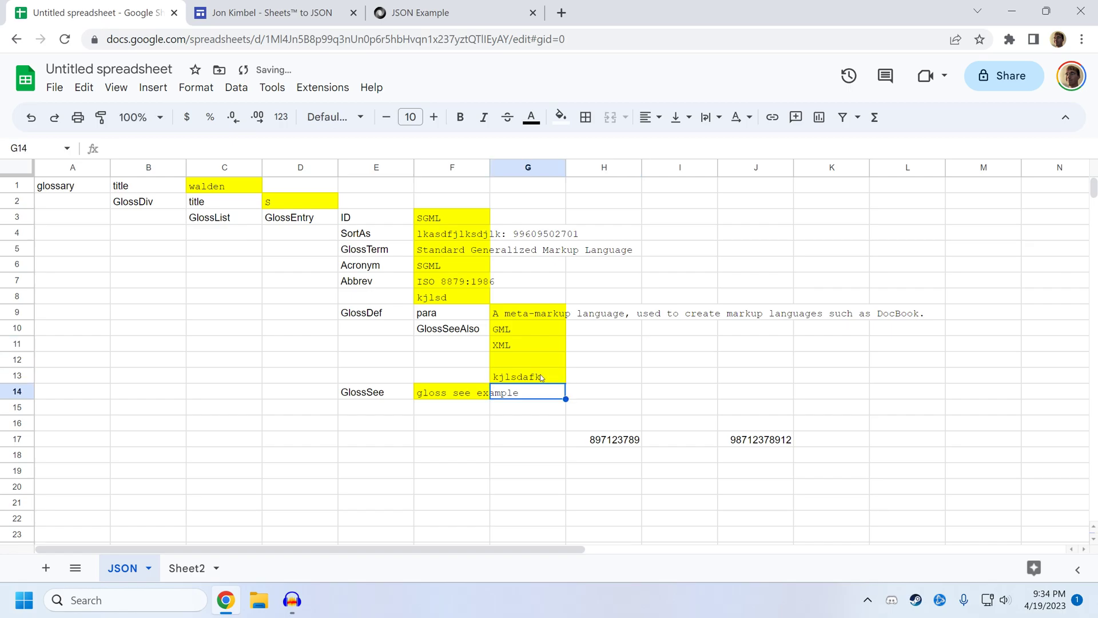
# Export the sheet to JSON and see kjlsdafk listed outside the GlossSeeAlso list.
pyautogui.click(320, 88)
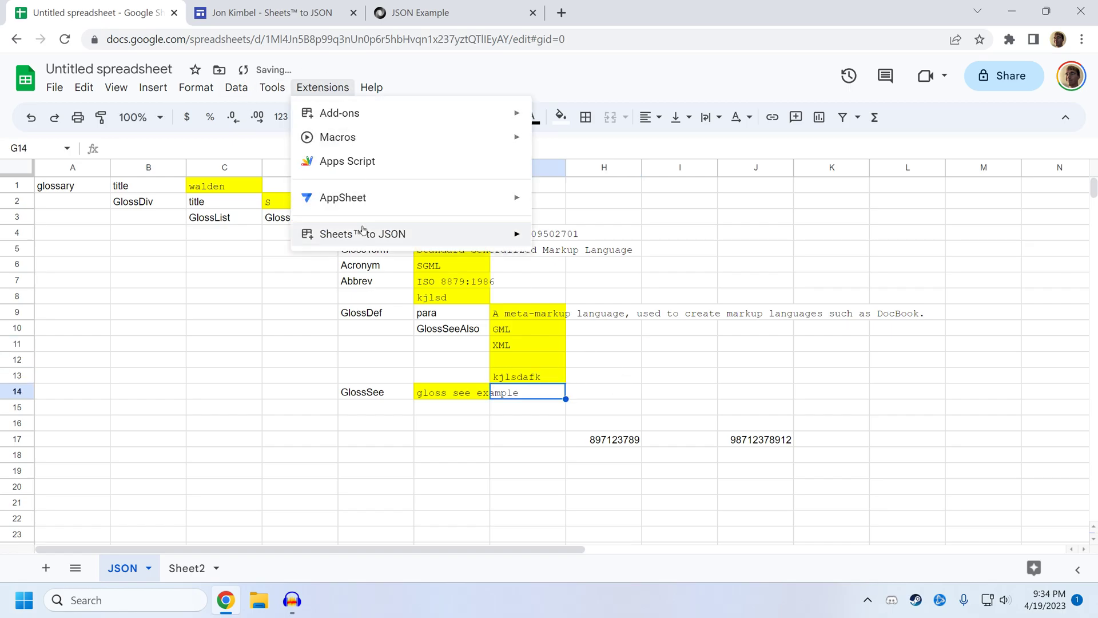
pyautogui.moveTo(355, 234)
pyautogui.click(611, 260)
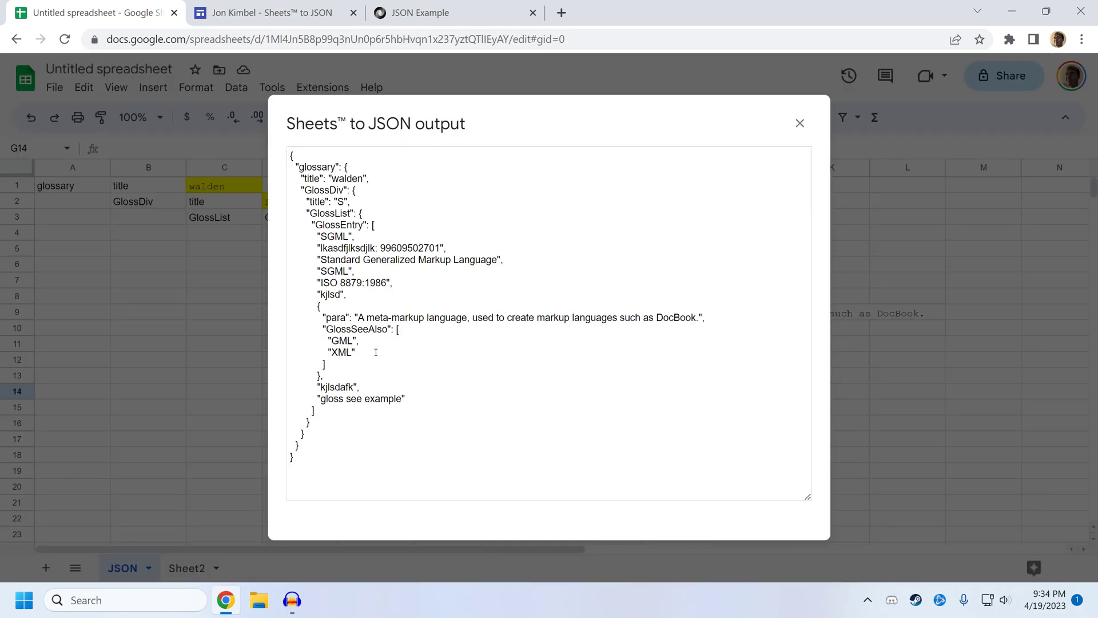
pyautogui.moveTo(376, 352); pyautogui.dragTo(338, 341)
pyautogui.click(800, 123)
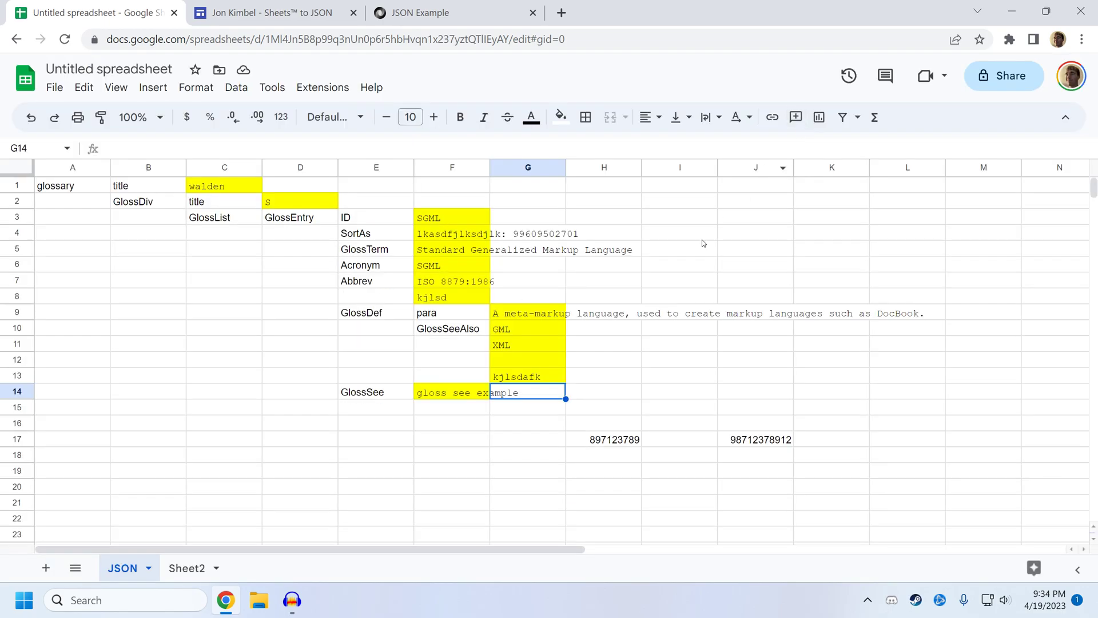
pyautogui.click(540, 378)
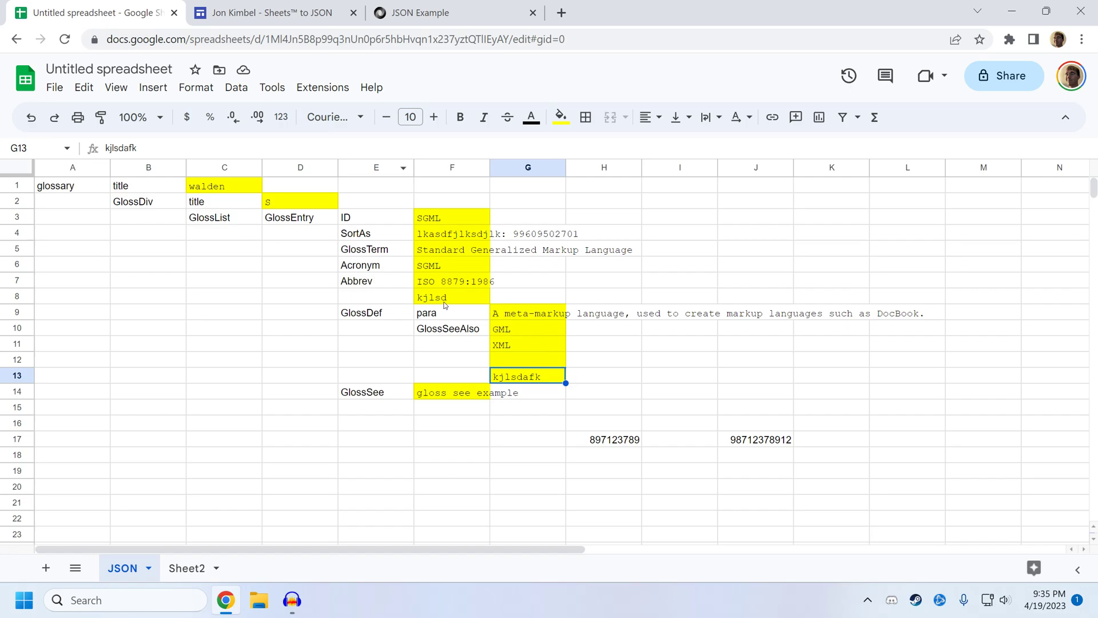
# Undo the previous row insert and insert a blank row above row 12.
pyautogui.click(432, 487)
pyautogui.hotkey('ctrl', 'z')
pyautogui.hotkey('ctrl', 'z')
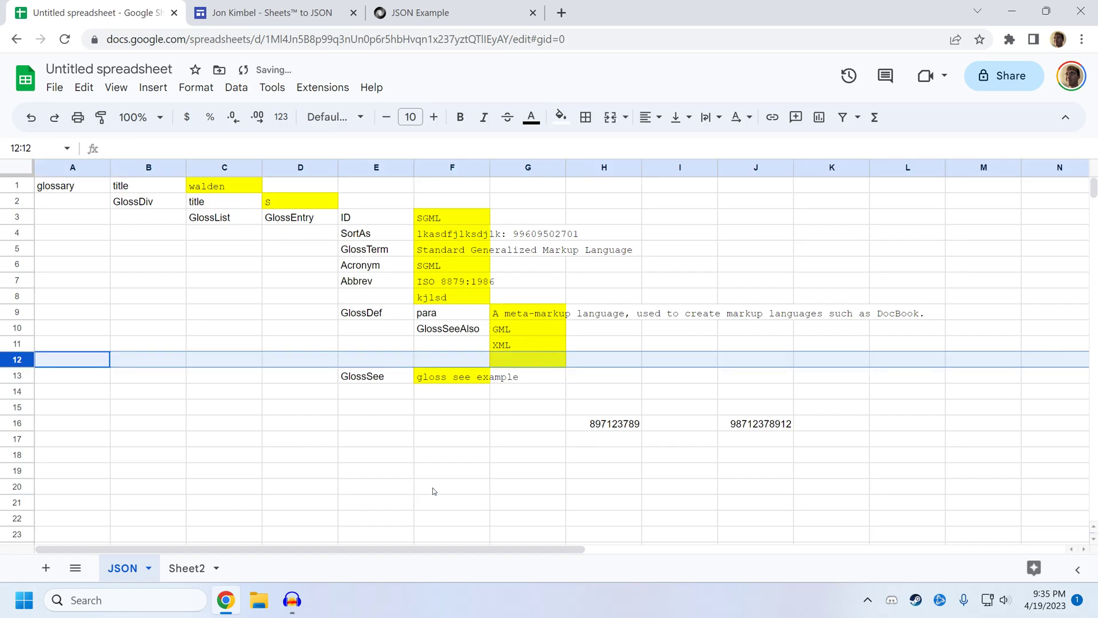
pyautogui.click(334, 418)
pyautogui.click(17, 359)
pyautogui.rightClick(17, 360)
pyautogui.click(105, 317)
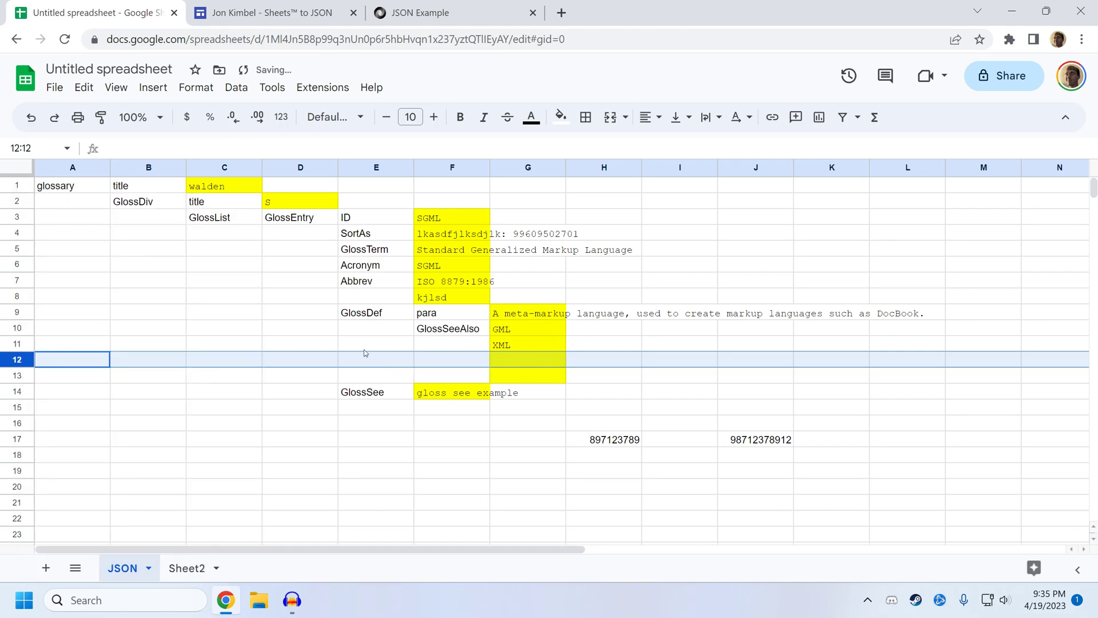
pyautogui.click(499, 410)
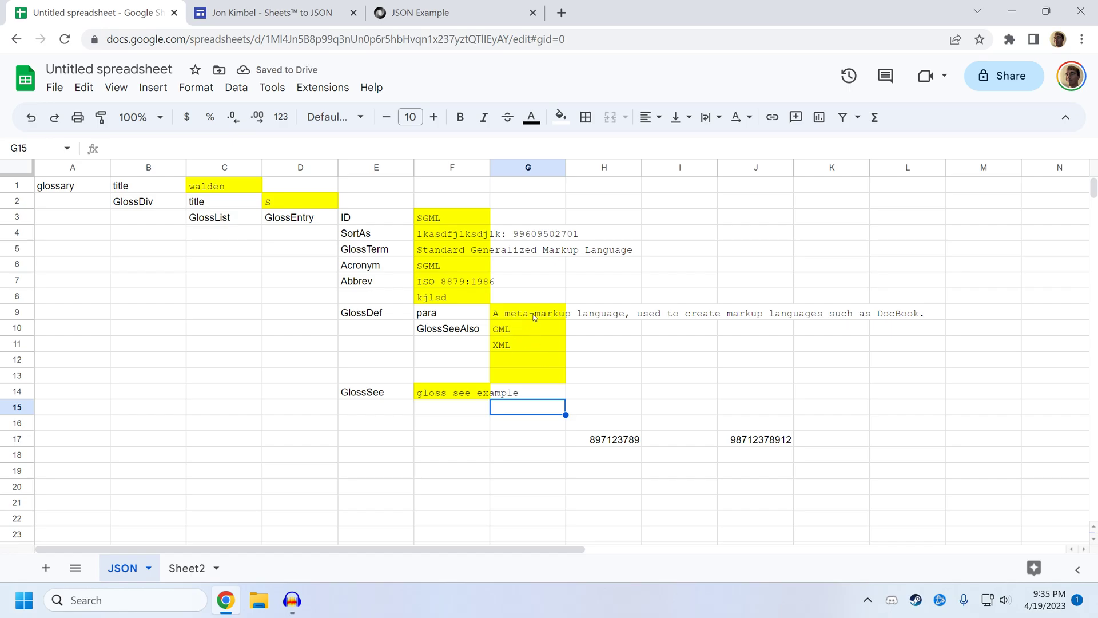
# Fill G13 with jklsdklsd and G12 with assddf99891.
pyautogui.click(518, 363)
pyautogui.click(542, 378)
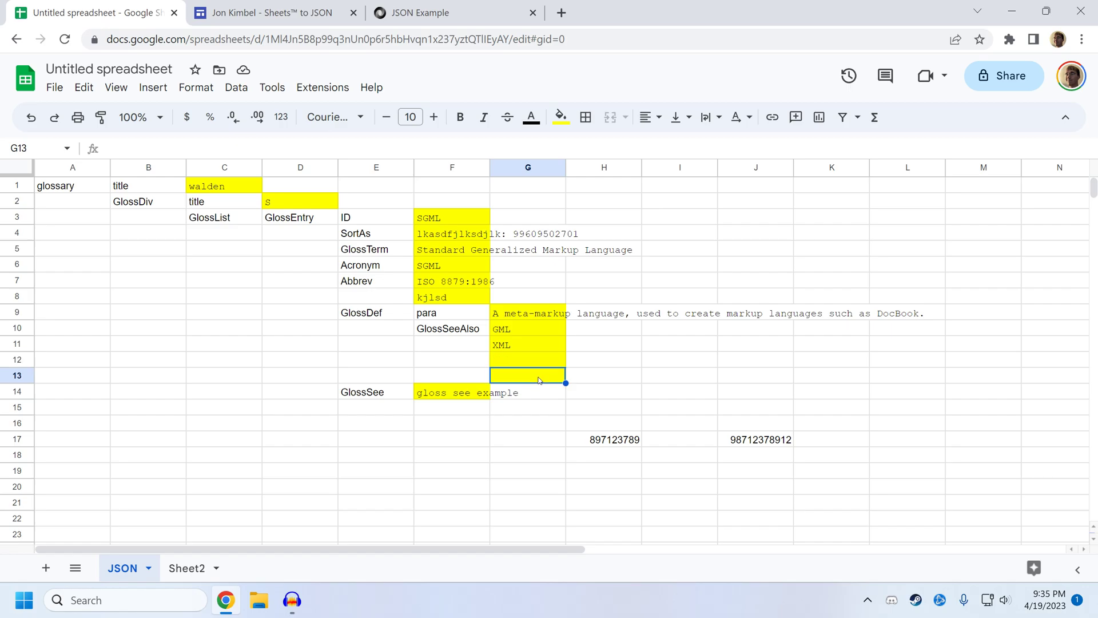
pyautogui.write('jklsdklsd')
pyautogui.press('Return')
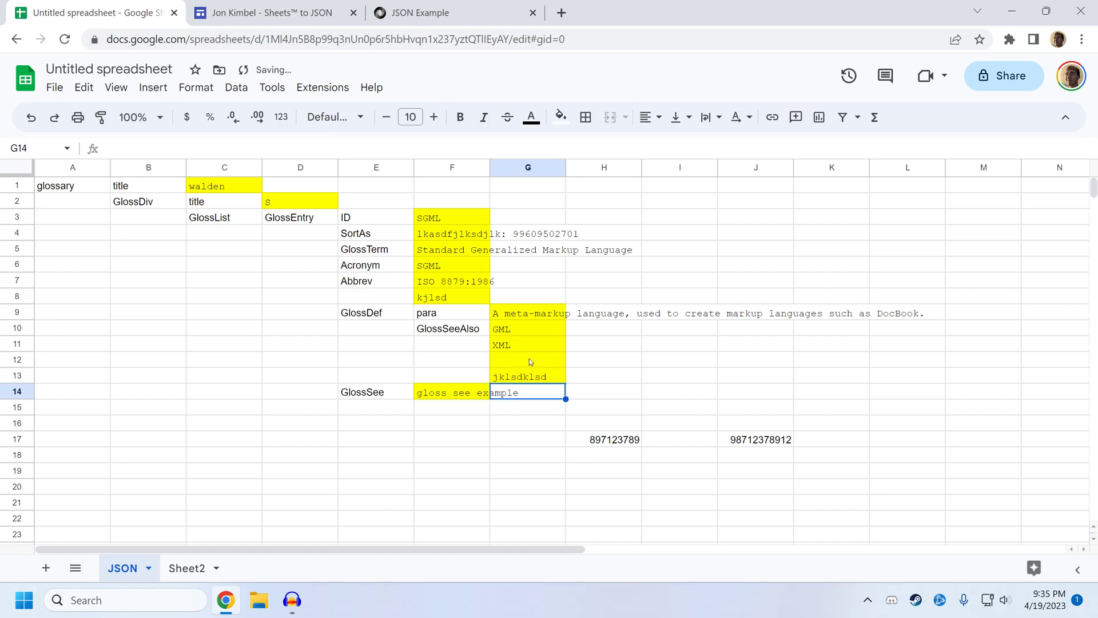
pyautogui.click(529, 358)
pyautogui.write('assddf99891')
pyautogui.press('Return')
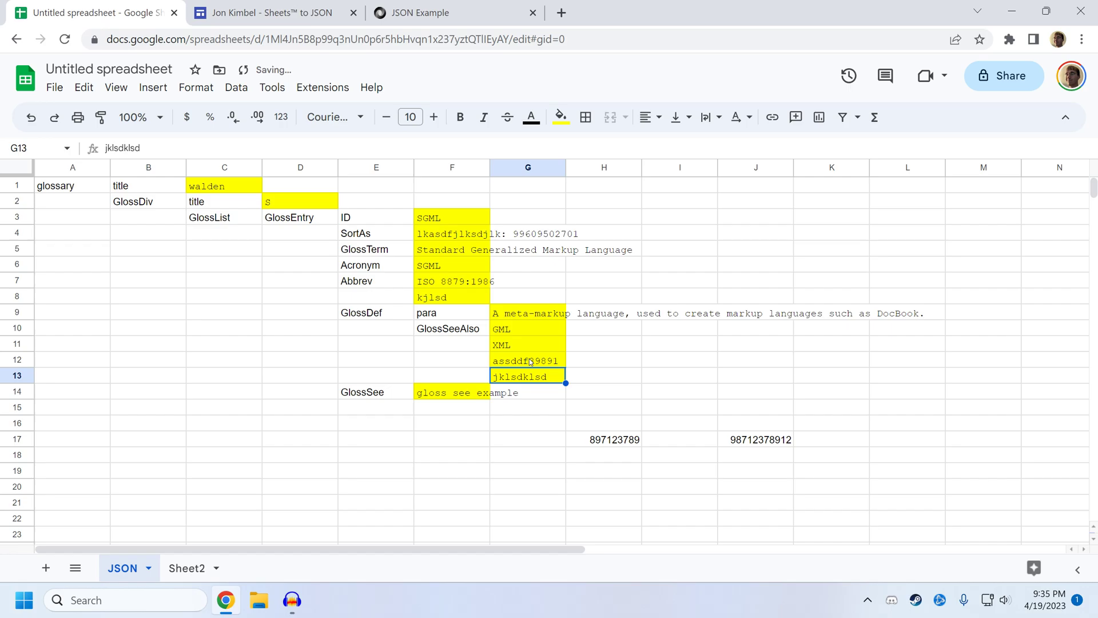
pyautogui.click(616, 354)
# Export the sheet to JSON and confirm all four GlossSeeAlso entries are listed.
pyautogui.click(323, 87)
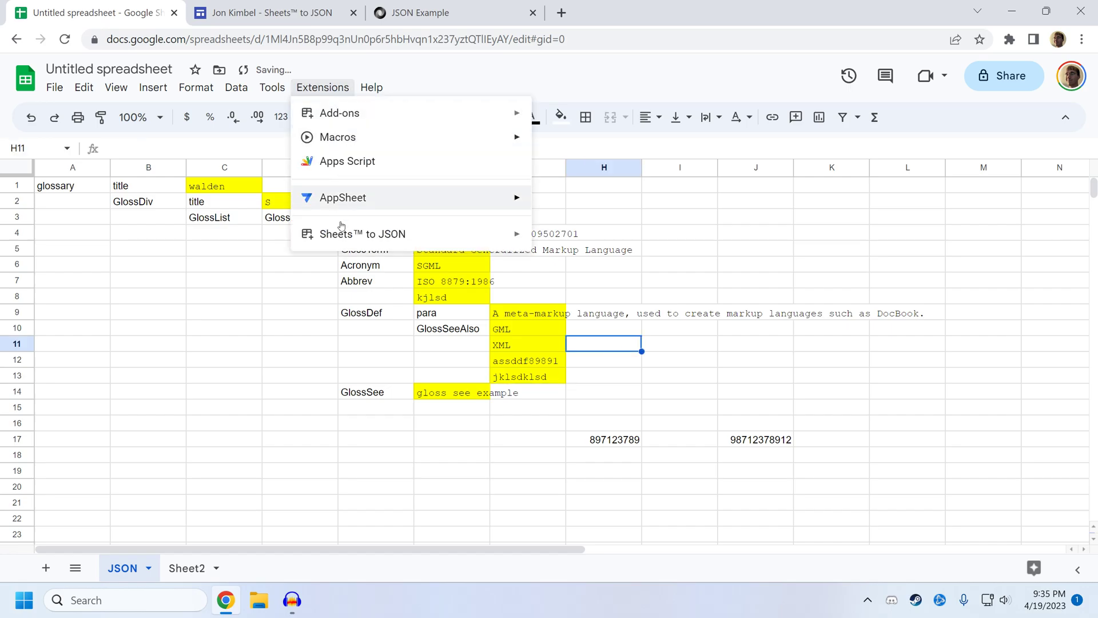
pyautogui.moveTo(370, 238)
pyautogui.click(605, 264)
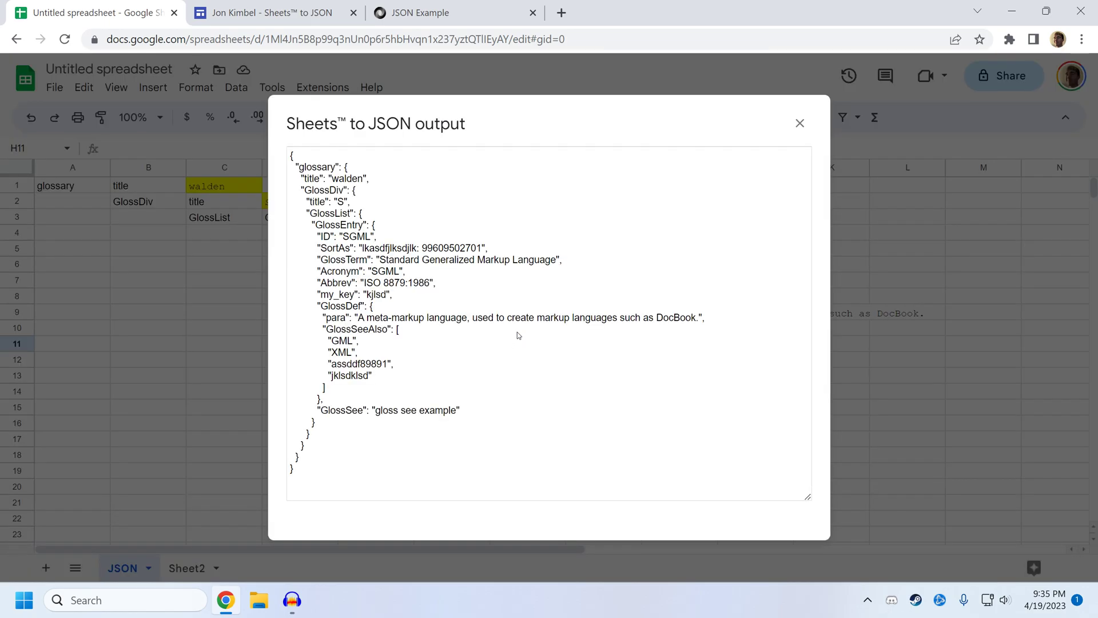
pyautogui.moveTo(393, 376); pyautogui.dragTo(331, 343)
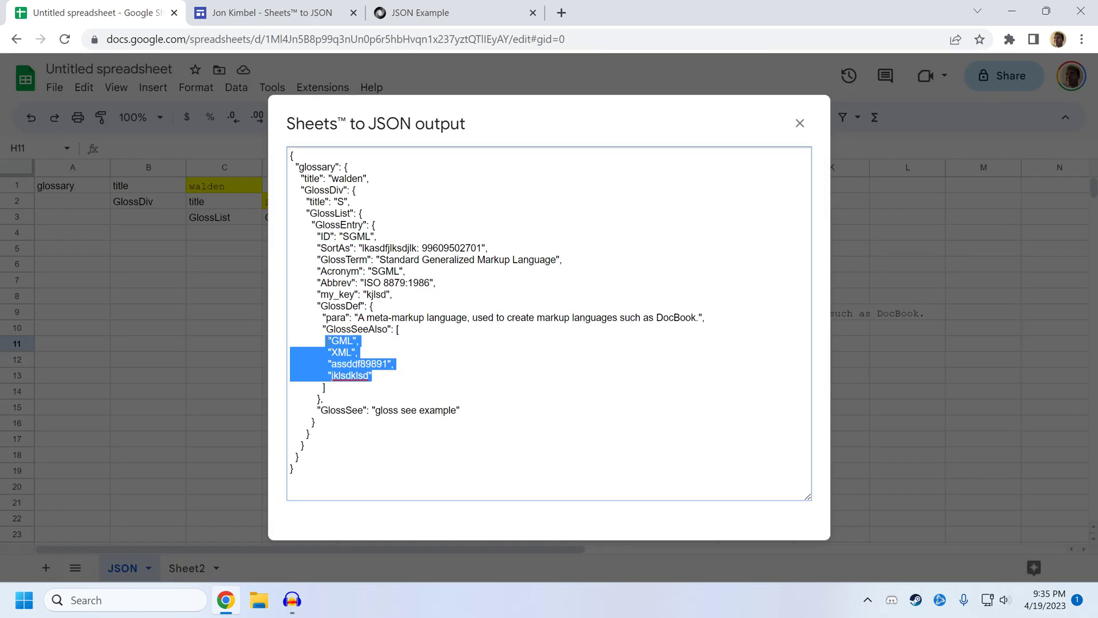
pyautogui.click(799, 123)
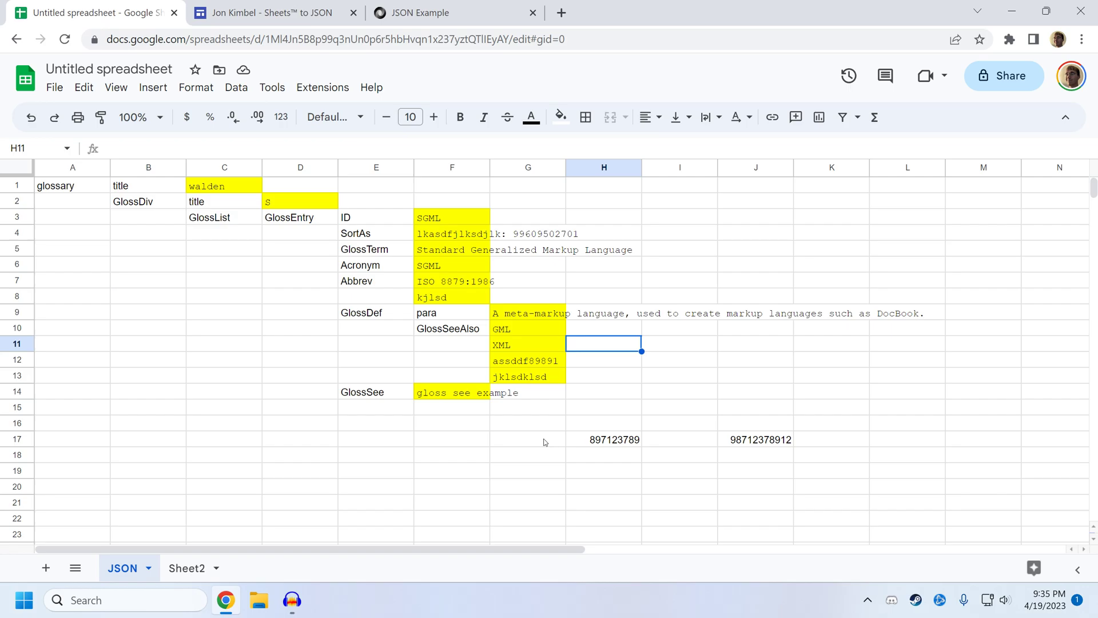
pyautogui.click(543, 360)
pyautogui.write('7891298712')
pyautogui.press('Return')
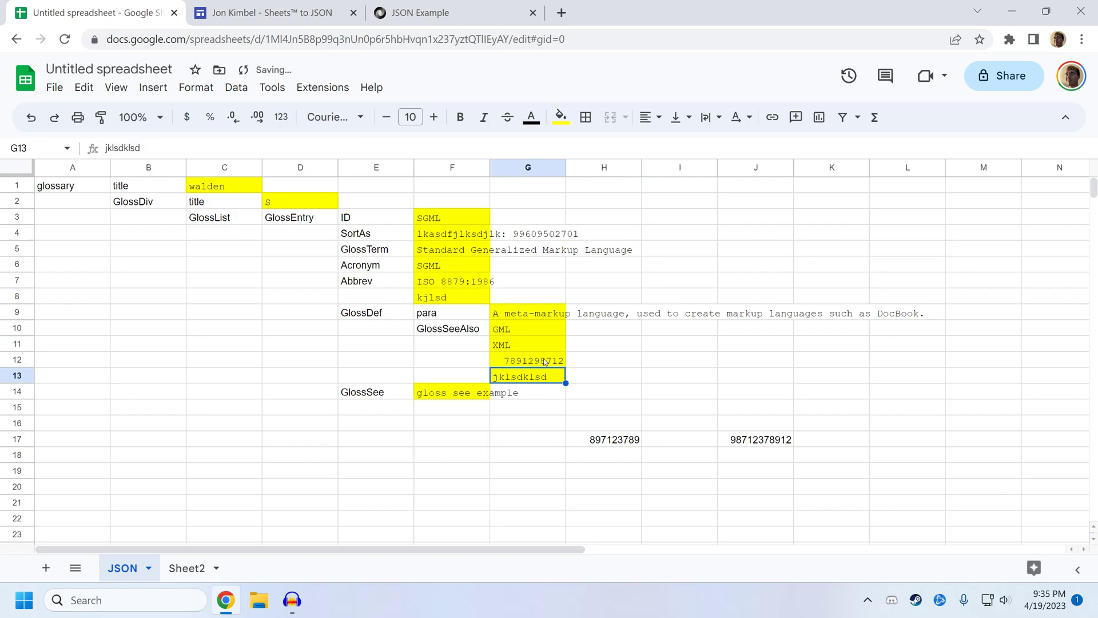
pyautogui.click(541, 362)
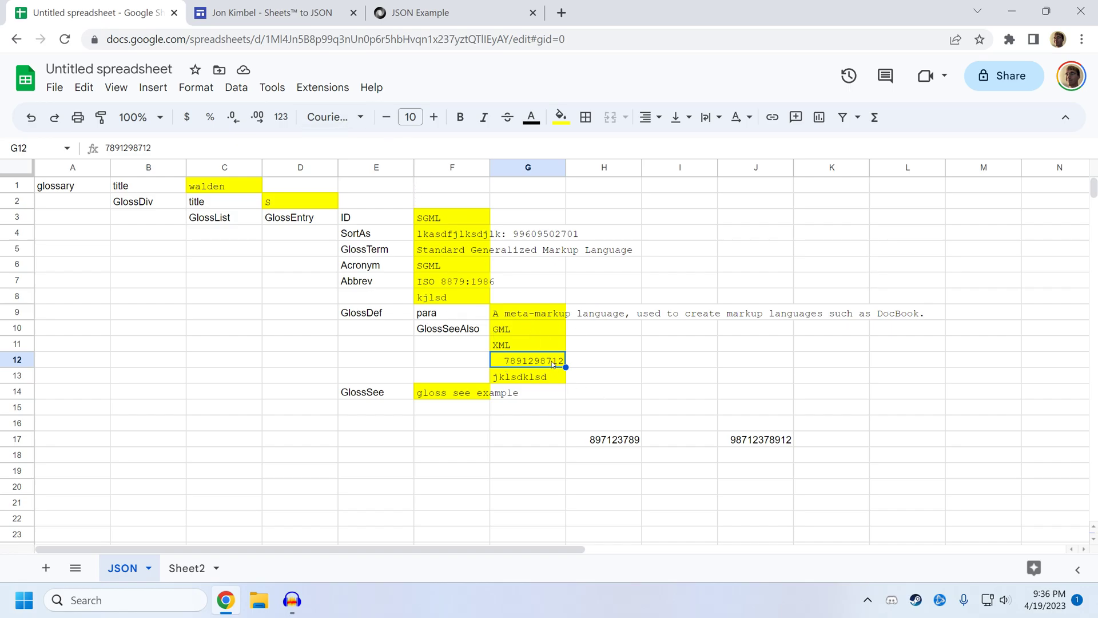
pyautogui.moveTo(535, 334); pyautogui.dragTo(531, 344)
pyautogui.click(323, 87)
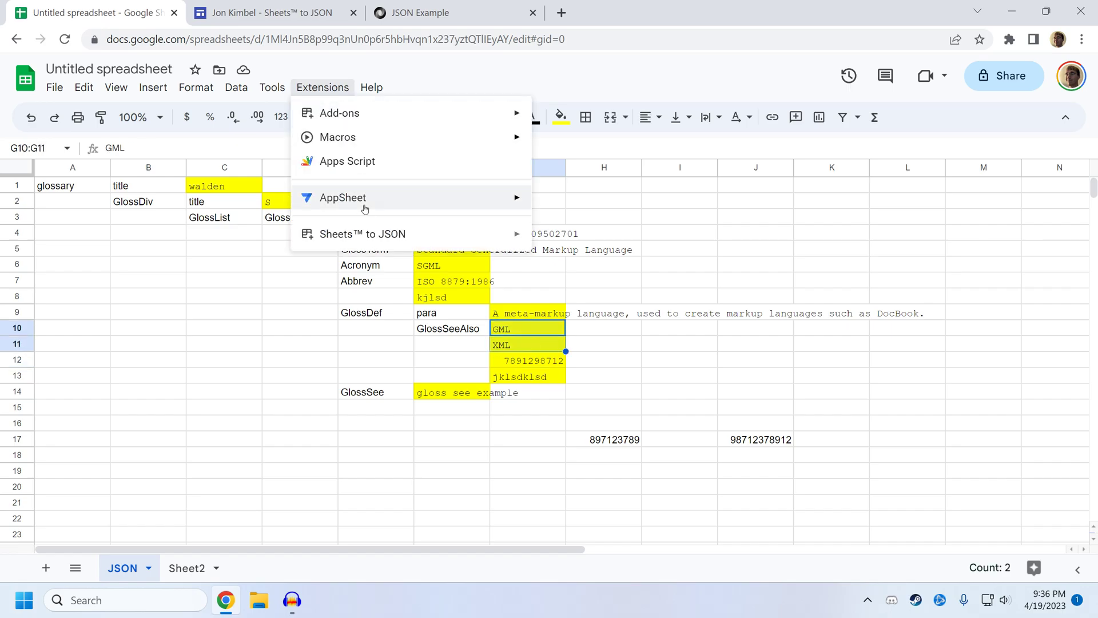
pyautogui.moveTo(369, 233)
pyautogui.click(619, 264)
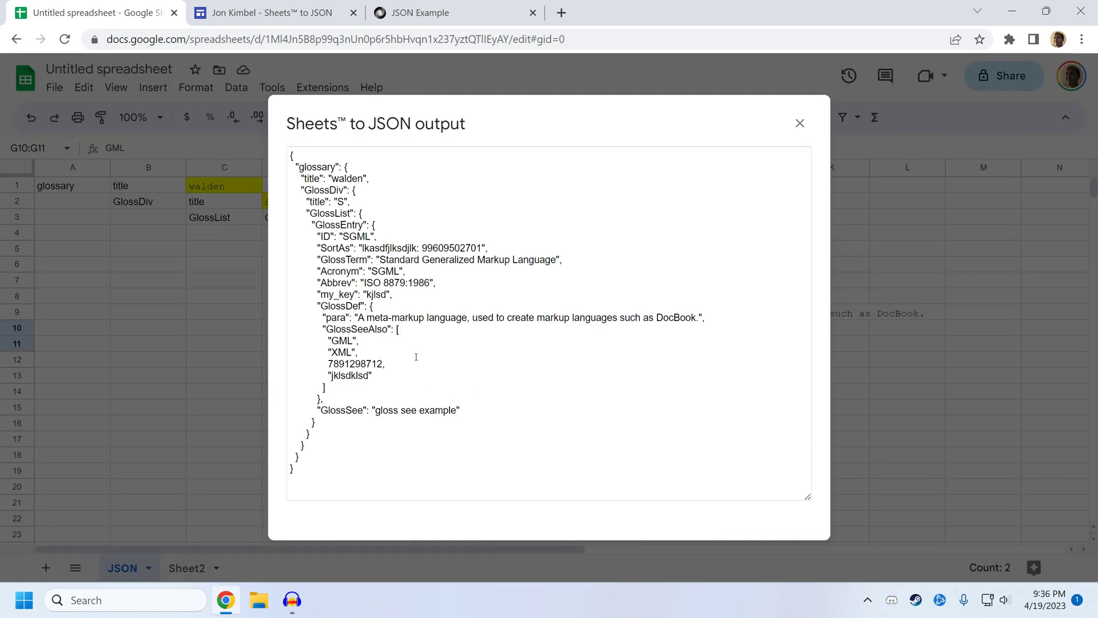
pyautogui.moveTo(387, 365); pyautogui.dragTo(323, 351)
pyautogui.click(800, 123)
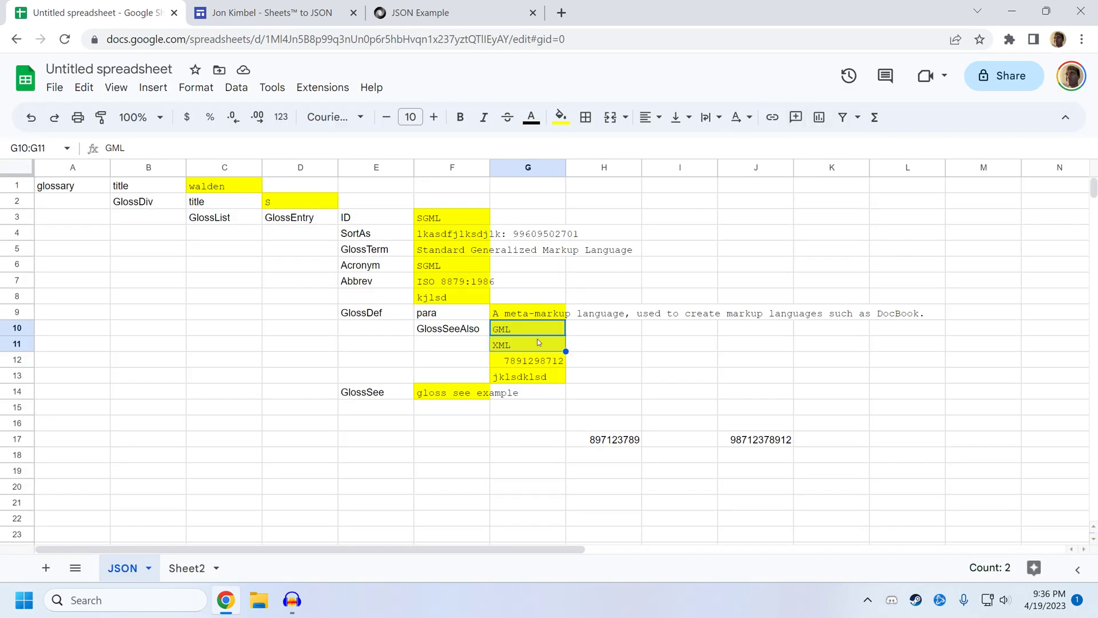
# Format cell G12 as Plain text.
pyautogui.click(532, 362)
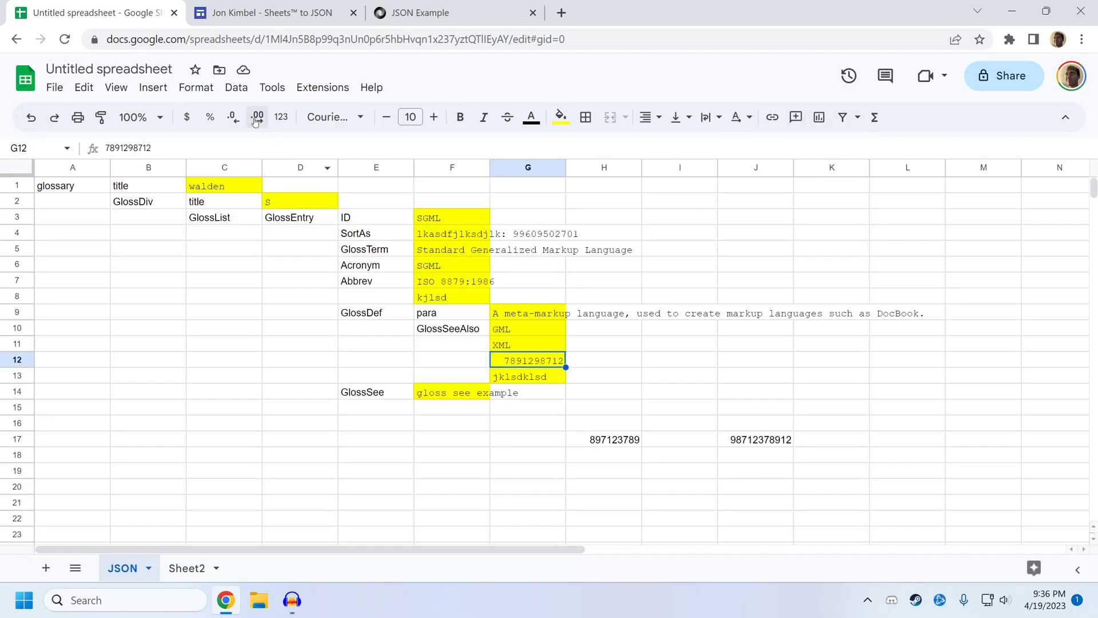
pyautogui.click(196, 87)
pyautogui.moveTo(240, 149)
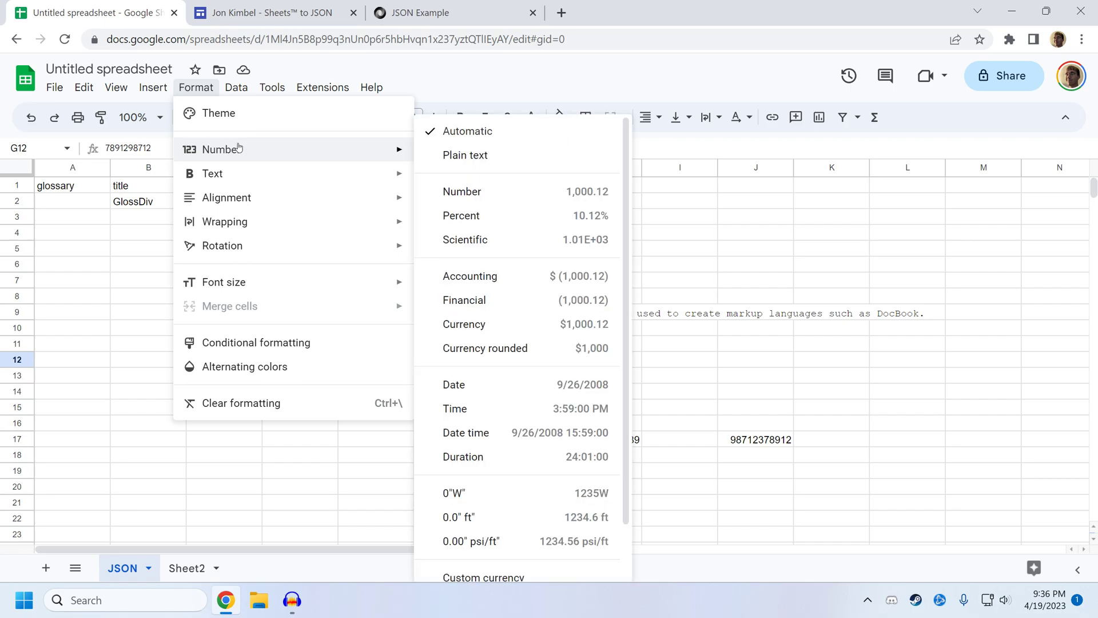
pyautogui.click(490, 162)
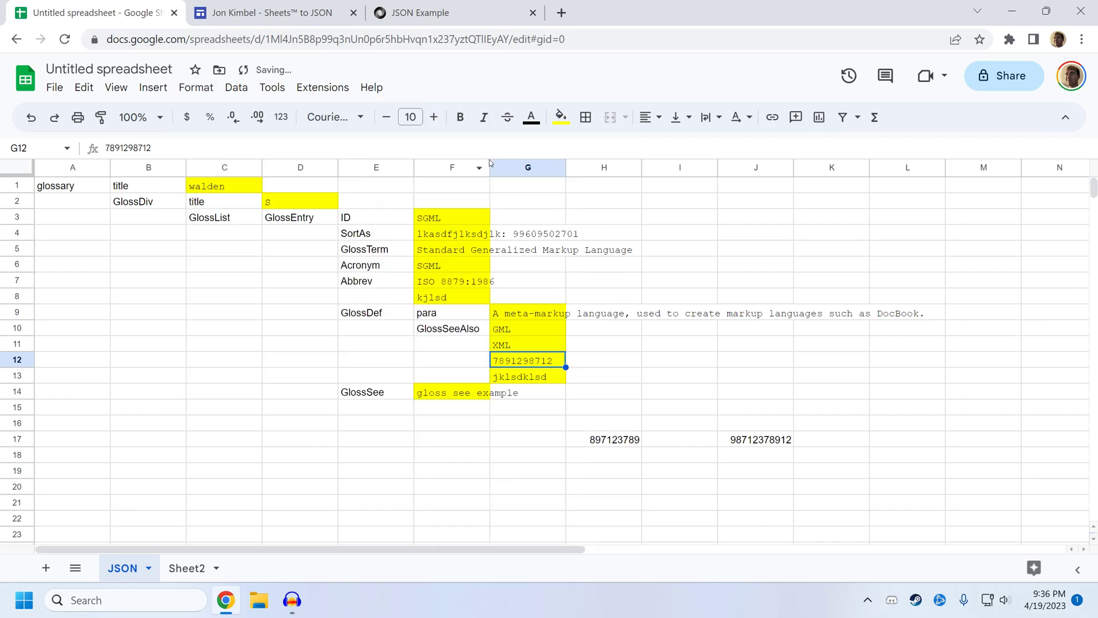
pyautogui.click(314, 88)
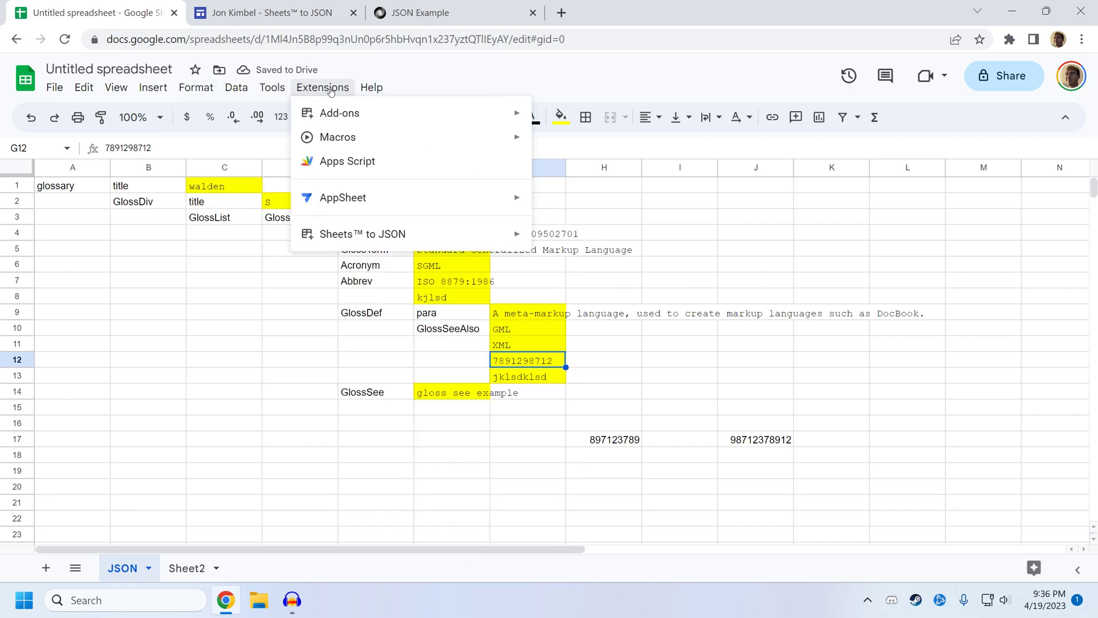
pyautogui.moveTo(363, 227)
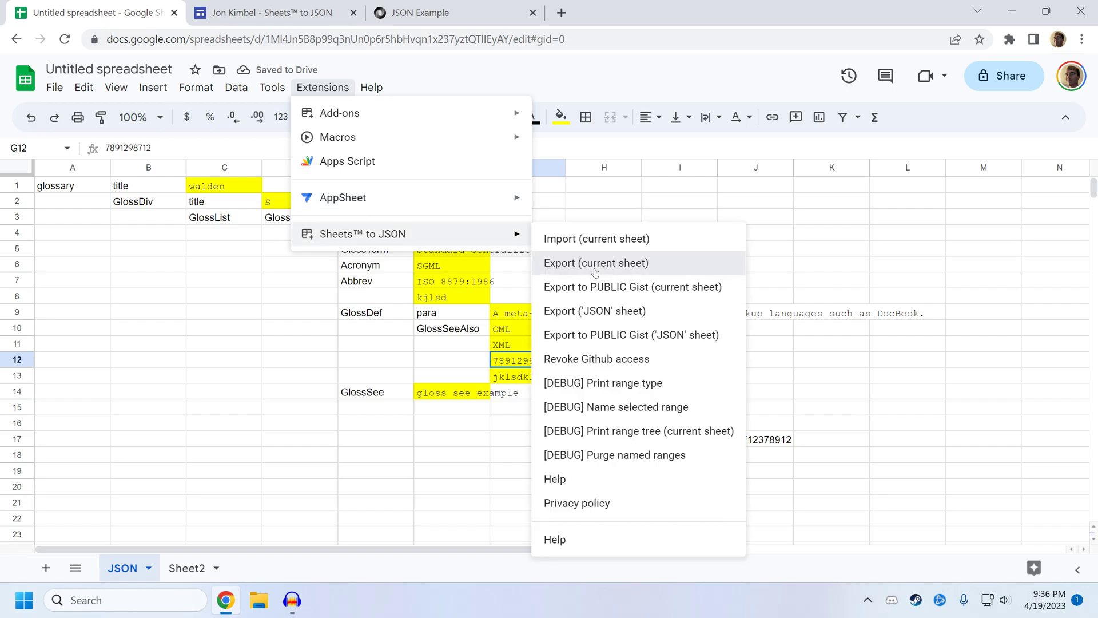
pyautogui.click(566, 263)
pyautogui.click(595, 393)
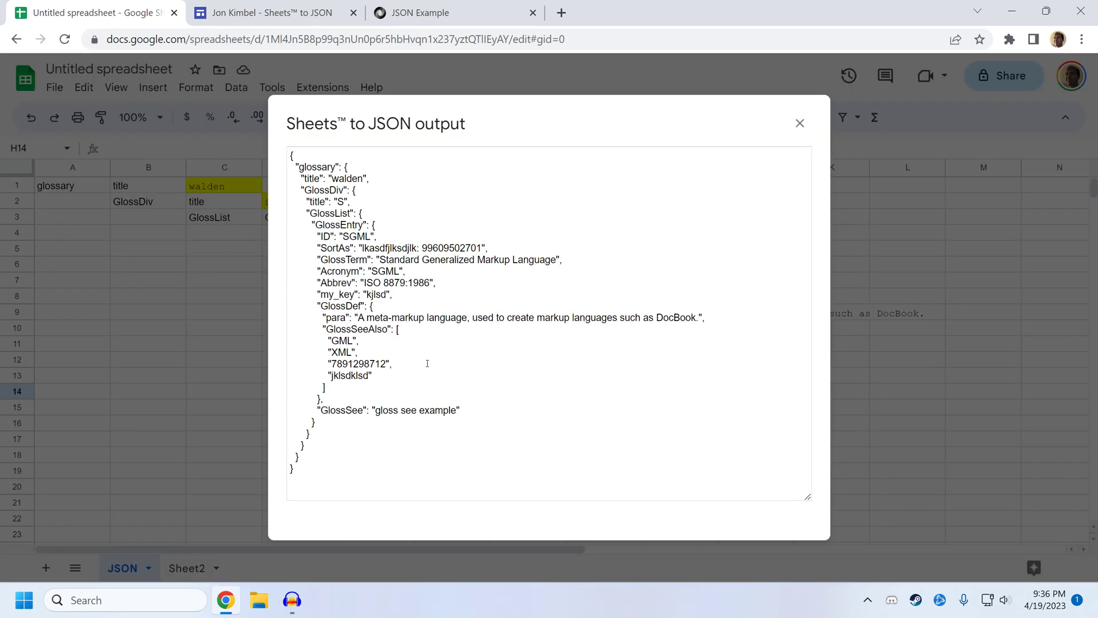
pyautogui.moveTo(427, 364); pyautogui.dragTo(328, 352)
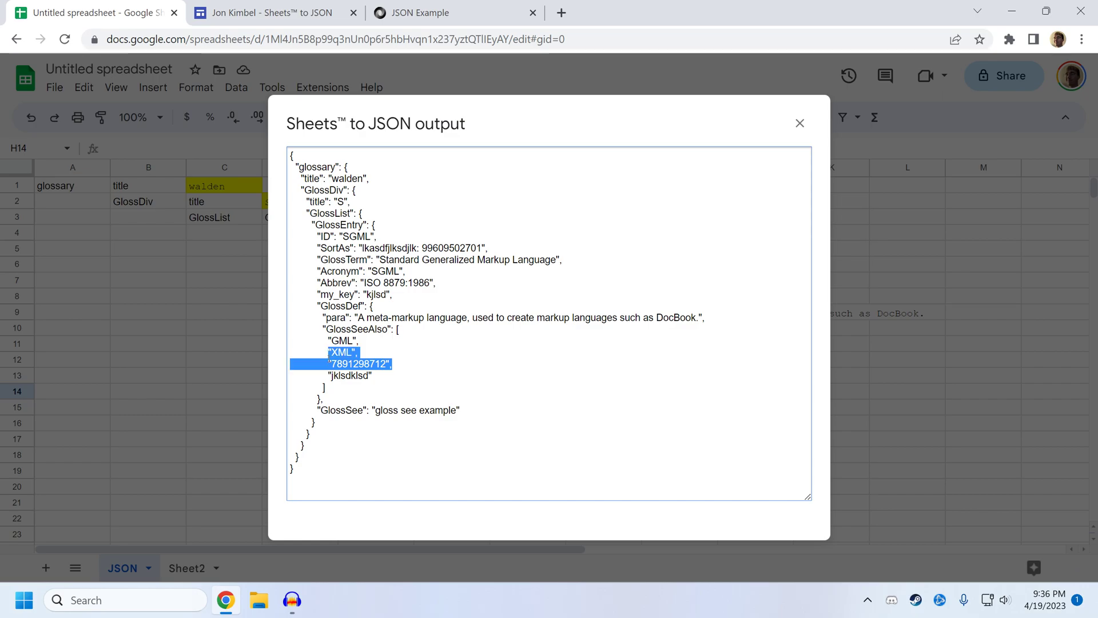
pyautogui.click(800, 123)
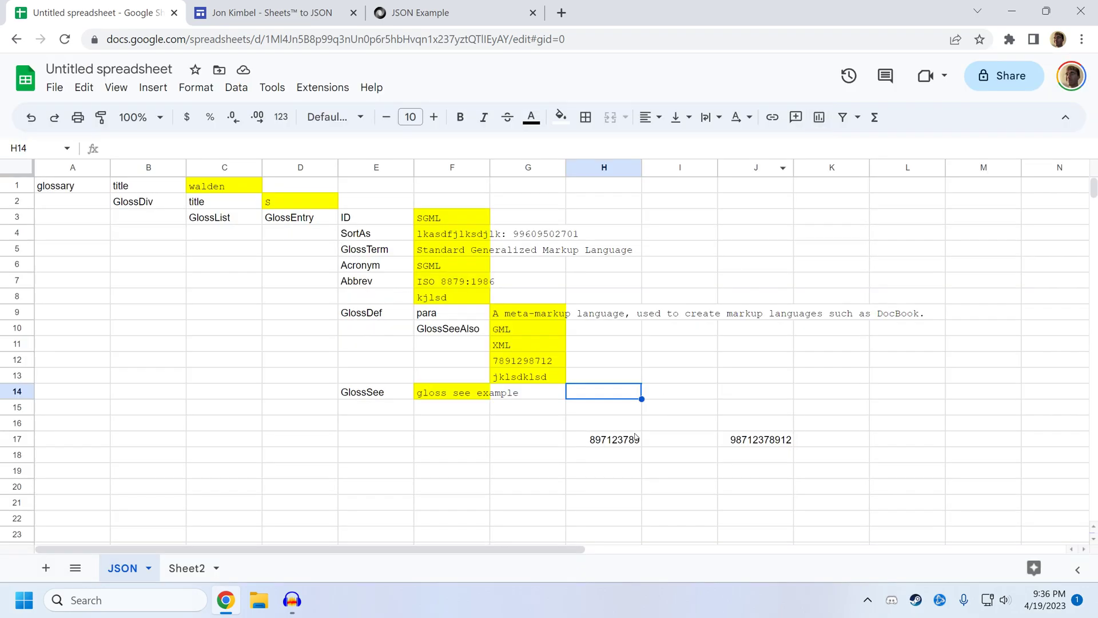
# Replace G12 with the formula =H17, pulling in 897123789.
pyautogui.click(532, 359)
pyautogui.press('Delete')
pyautogui.write('=')
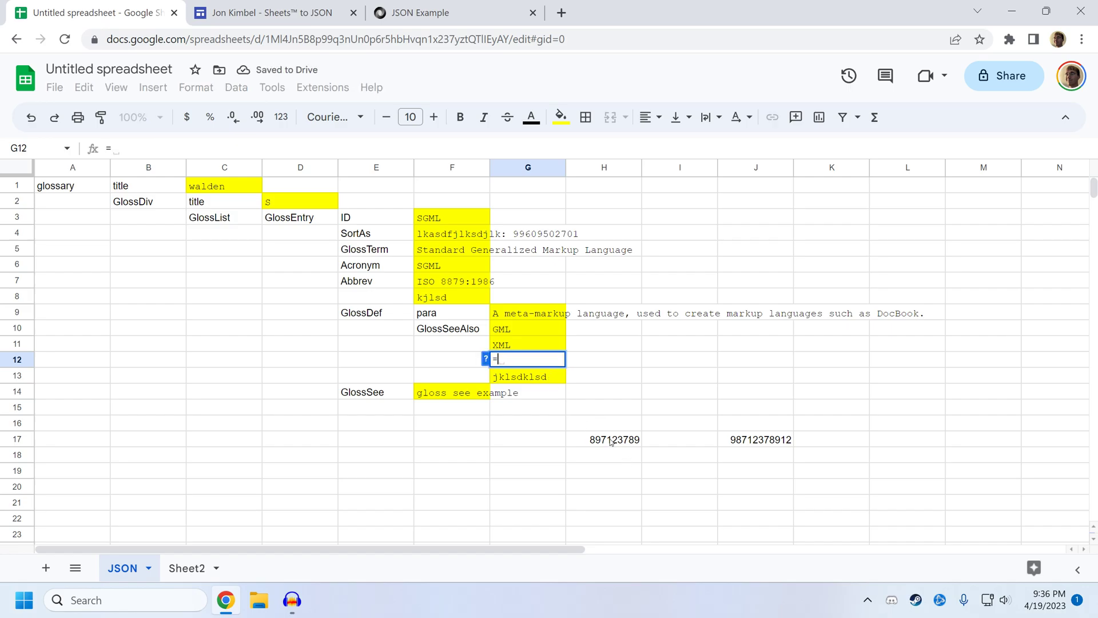
pyautogui.click(611, 441)
pyautogui.press('Return')
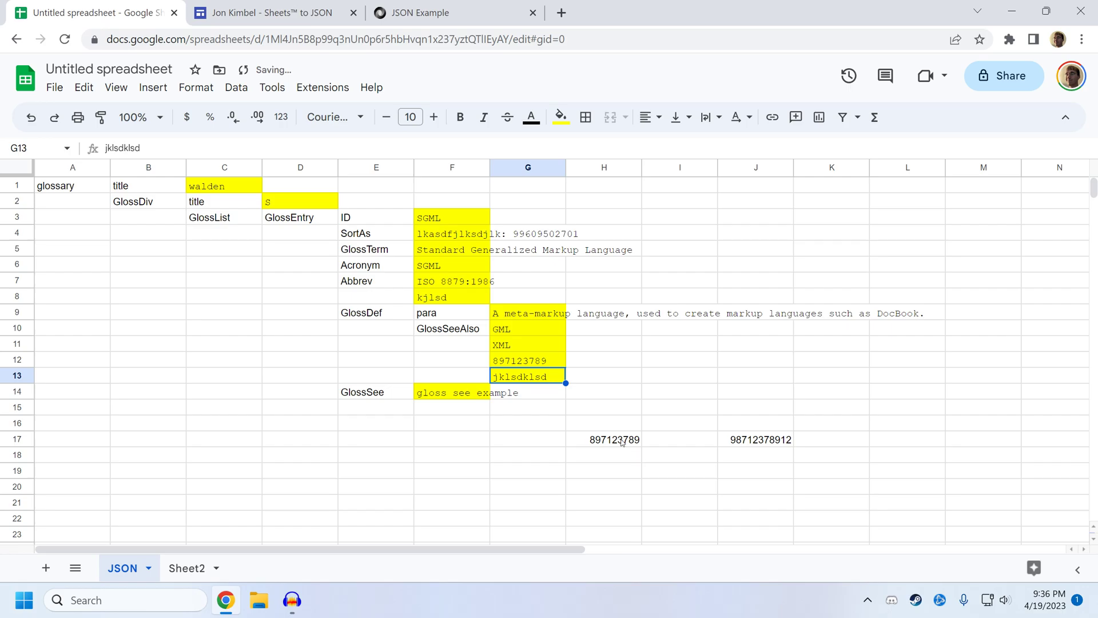
pyautogui.click(611, 441)
pyautogui.click(521, 362)
pyautogui.click(196, 87)
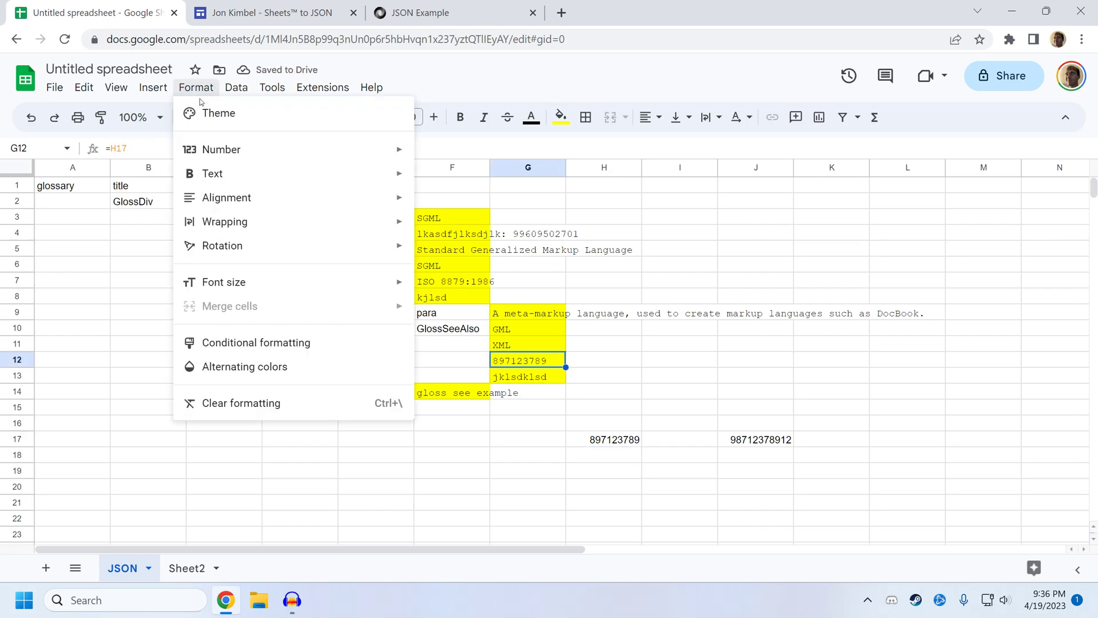
pyautogui.moveTo(233, 145)
pyautogui.click(84, 318)
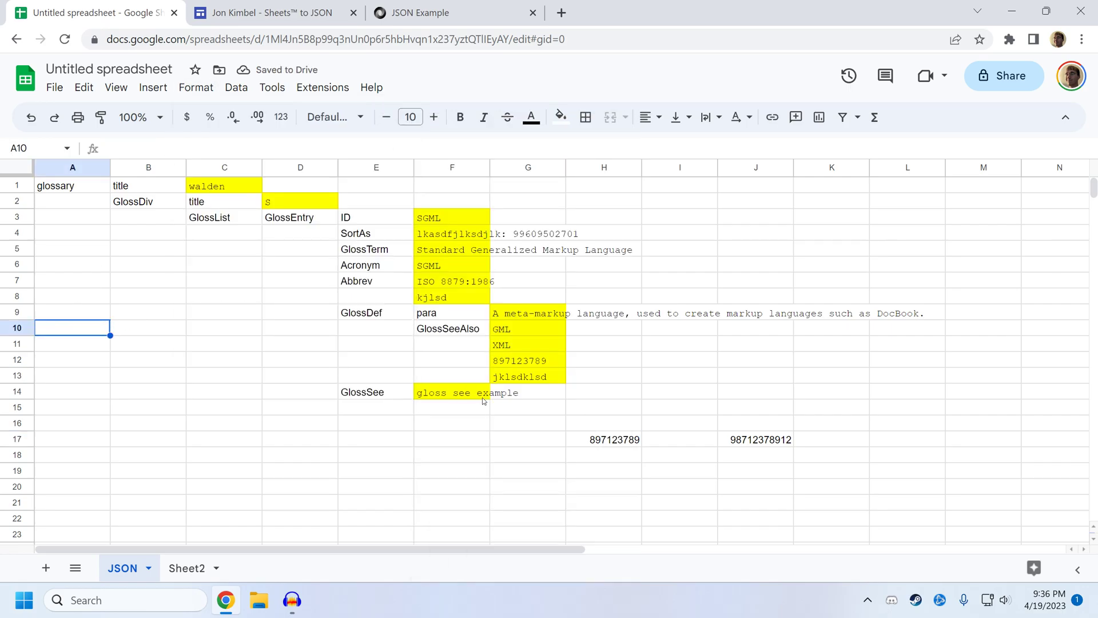
# Export the sheet to JSON and check how 897123789 appears in GlossSeeAlso.
pyautogui.click(531, 471)
pyautogui.click(325, 94)
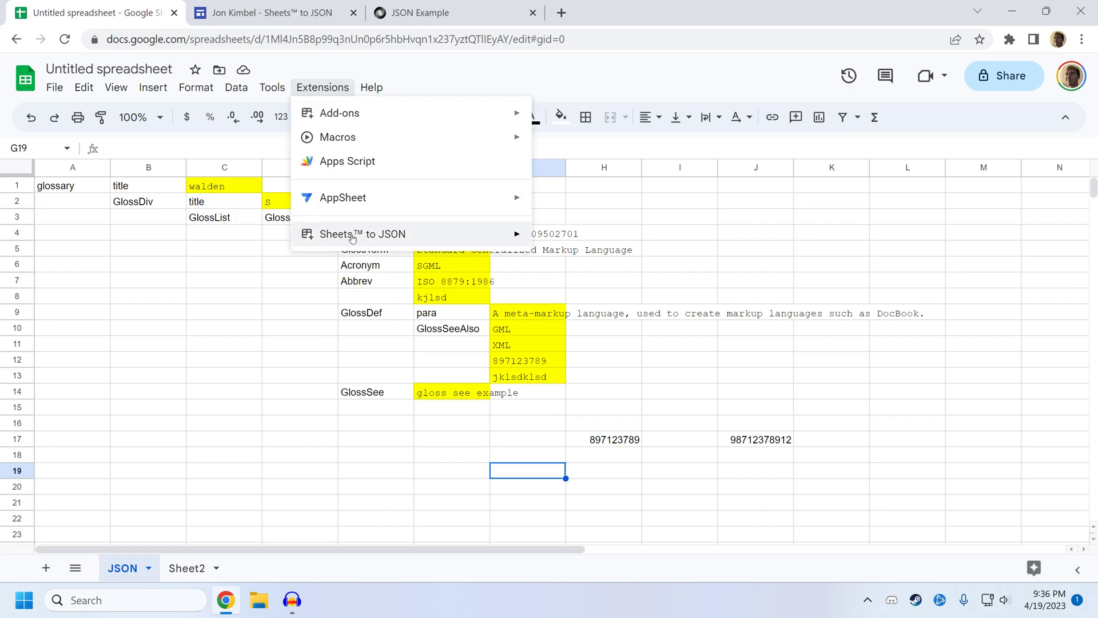
pyautogui.moveTo(351, 234)
pyautogui.click(613, 264)
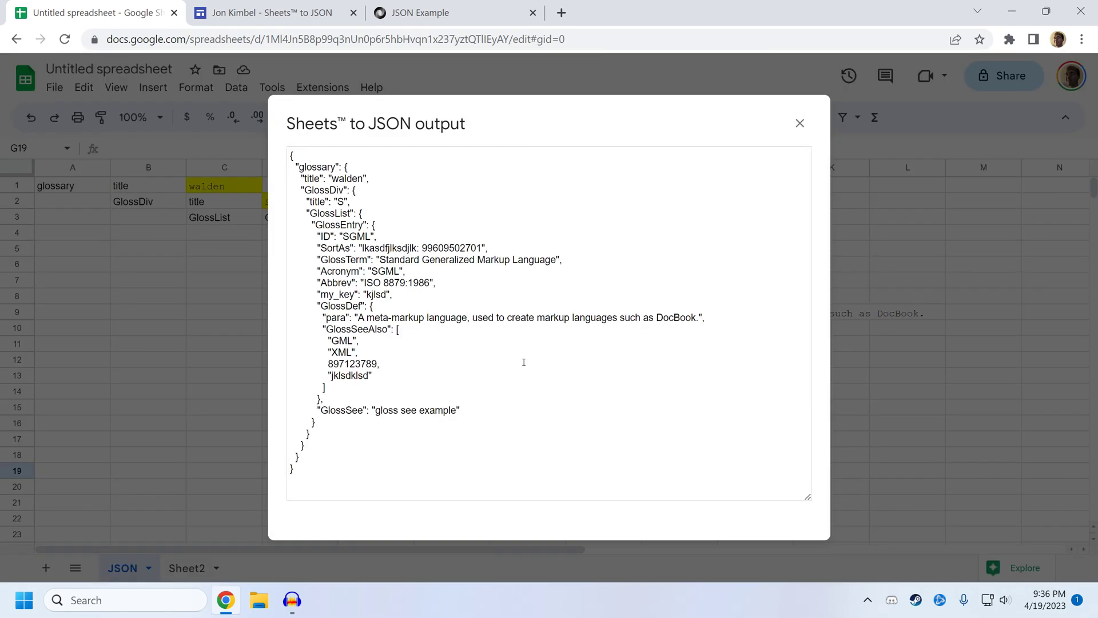
pyautogui.moveTo(524, 362); pyautogui.dragTo(325, 360)
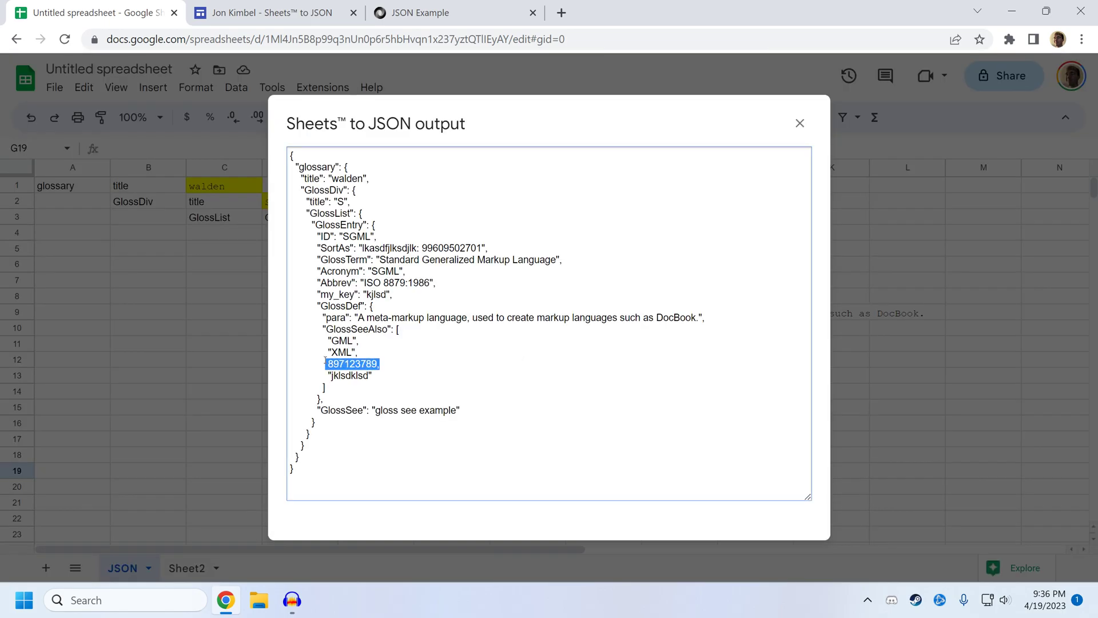
pyautogui.click(800, 123)
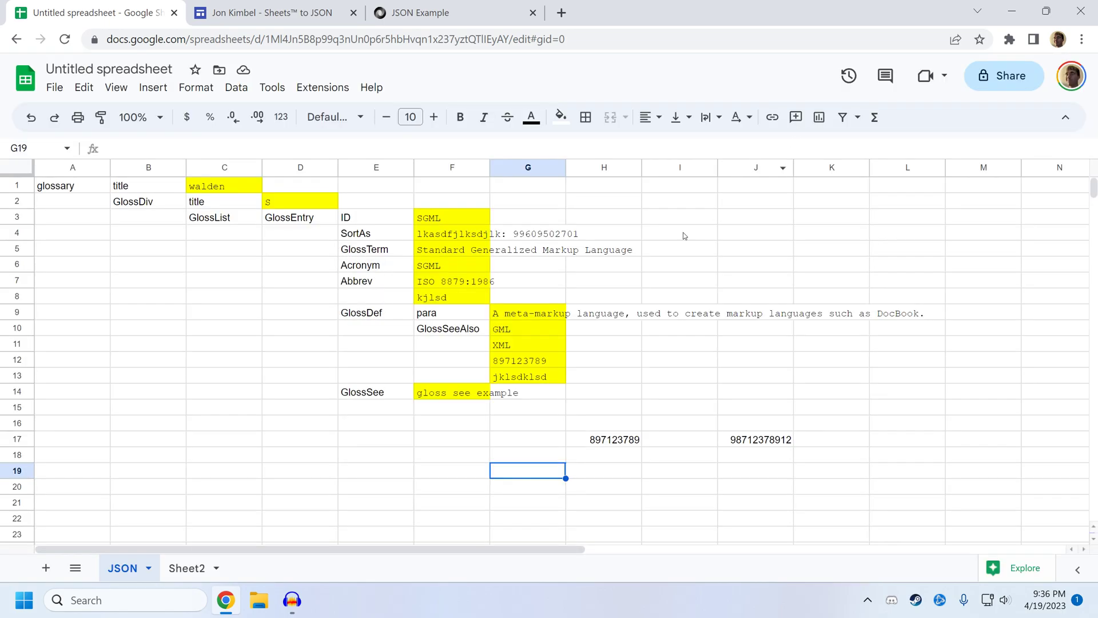
# Format the 897123789 value in H17 as Plain text.
pyautogui.click(616, 436)
pyautogui.click(196, 87)
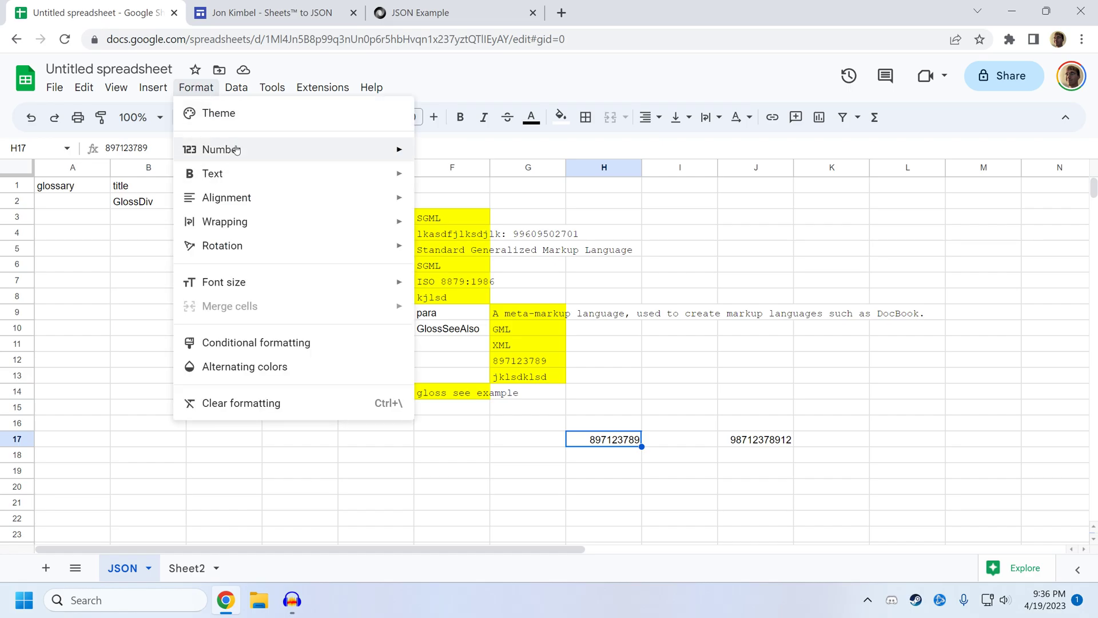
pyautogui.moveTo(260, 150)
pyautogui.click(478, 155)
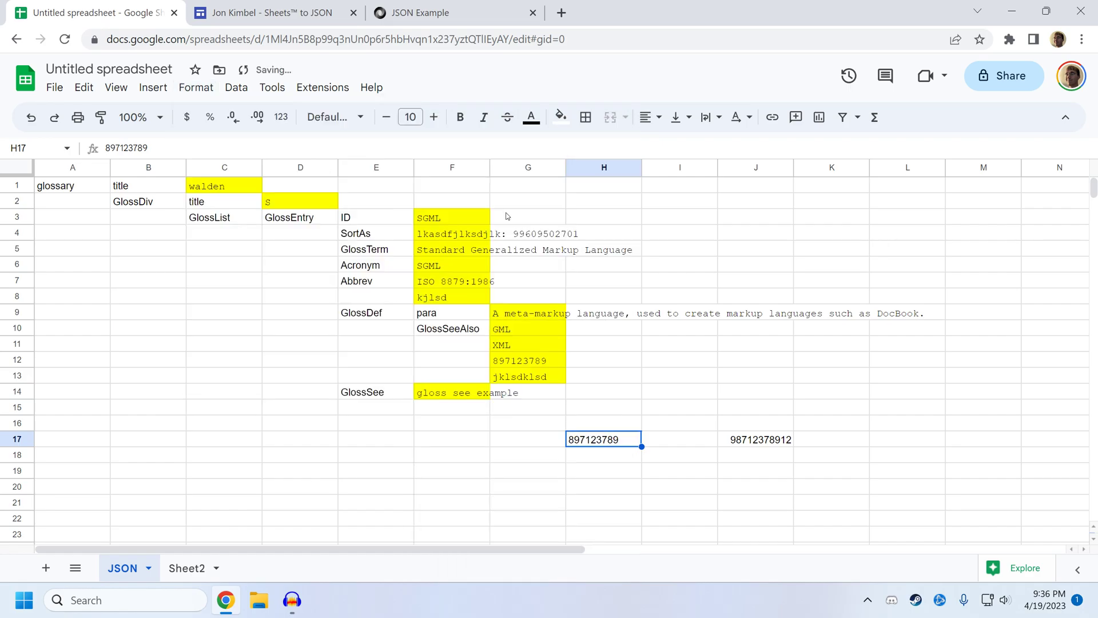
# Export the current sheet with Sheets to JSON and close the JSON output.
pyautogui.click(322, 87)
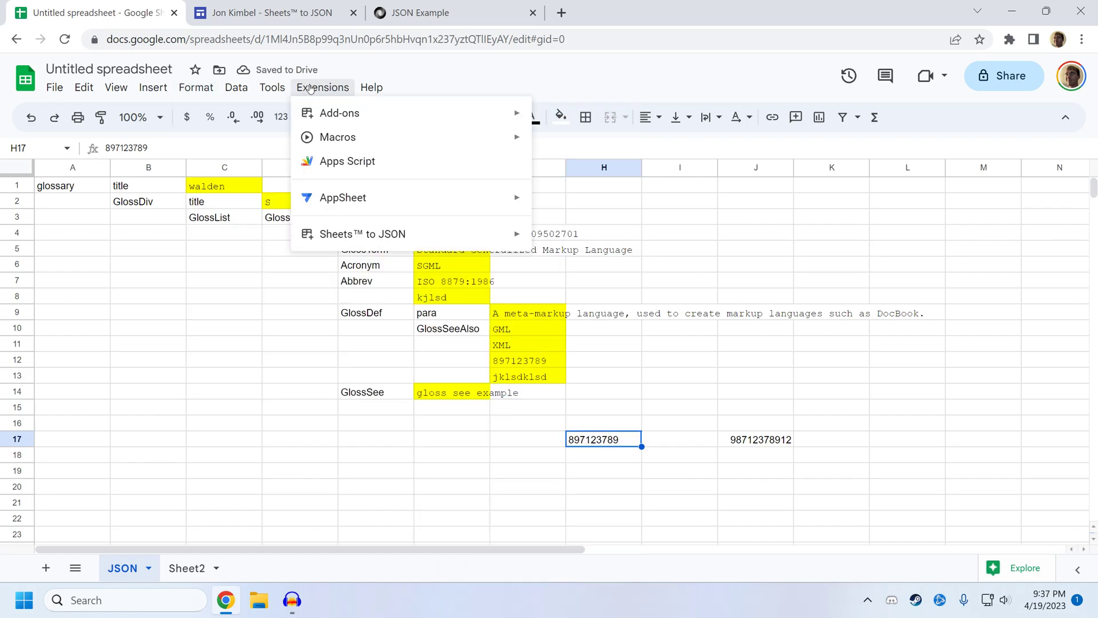
pyautogui.moveTo(342, 234)
pyautogui.click(606, 263)
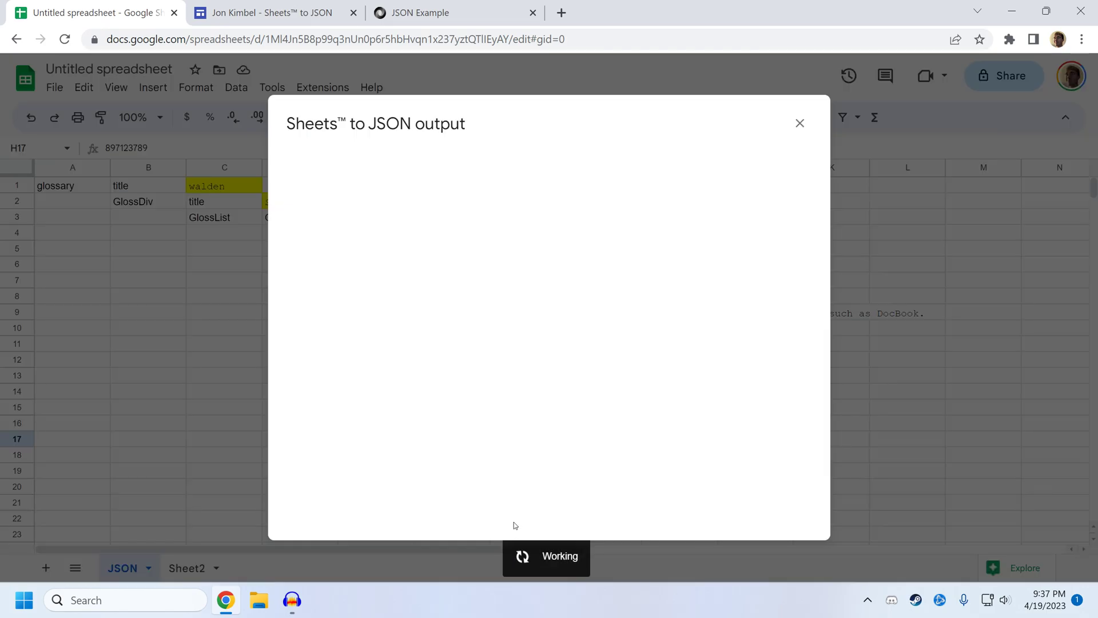
pyautogui.click(800, 123)
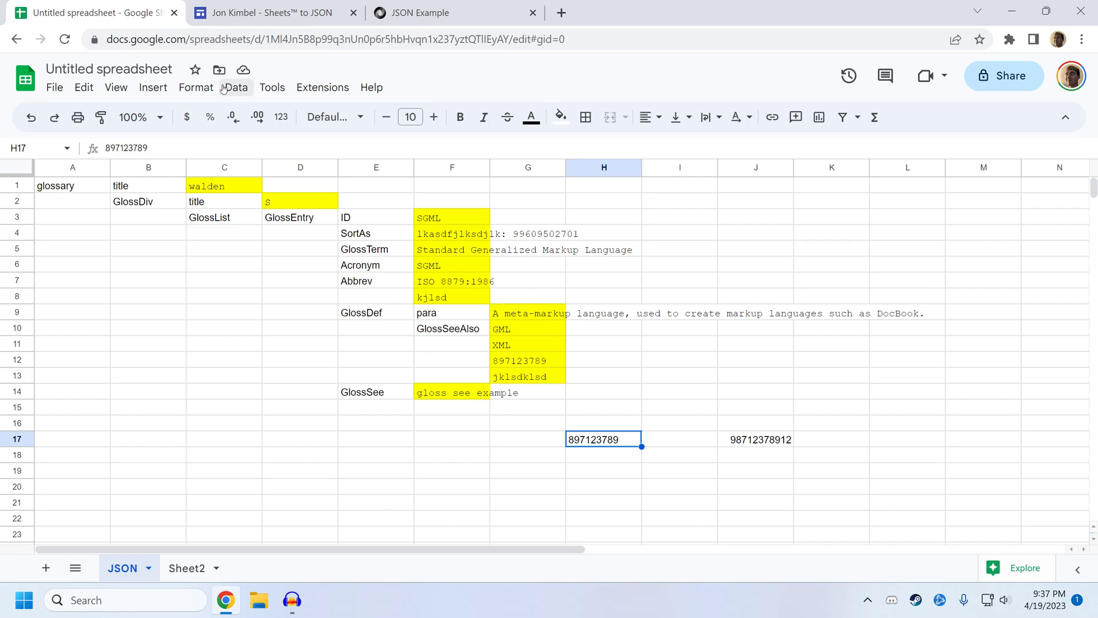
# Reset H17 to Automatic format and enter the formula =TEXT(897123789, "#").
pyautogui.click(196, 87)
pyautogui.moveTo(229, 149)
pyautogui.click(454, 136)
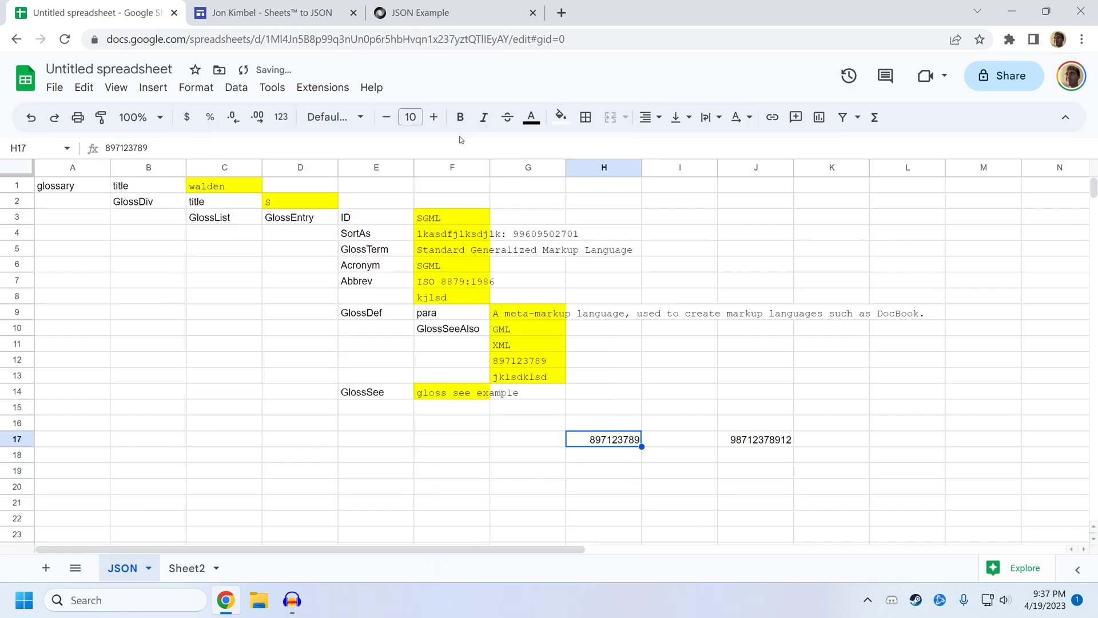
pyautogui.press('Return')
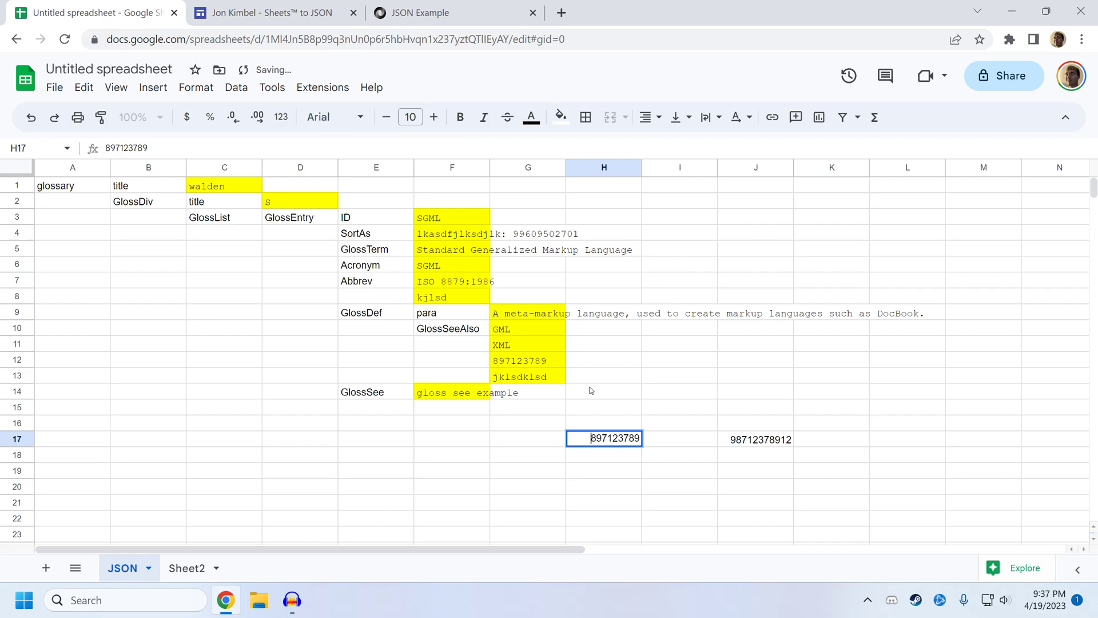
pyautogui.write('=TEXT(')
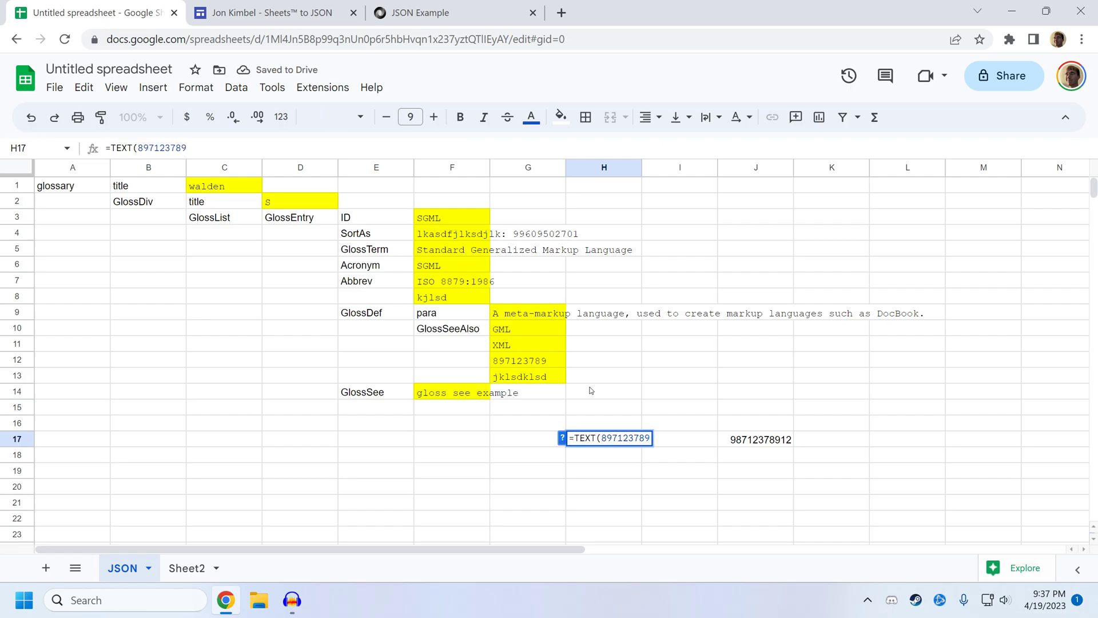
pyautogui.write(', ')
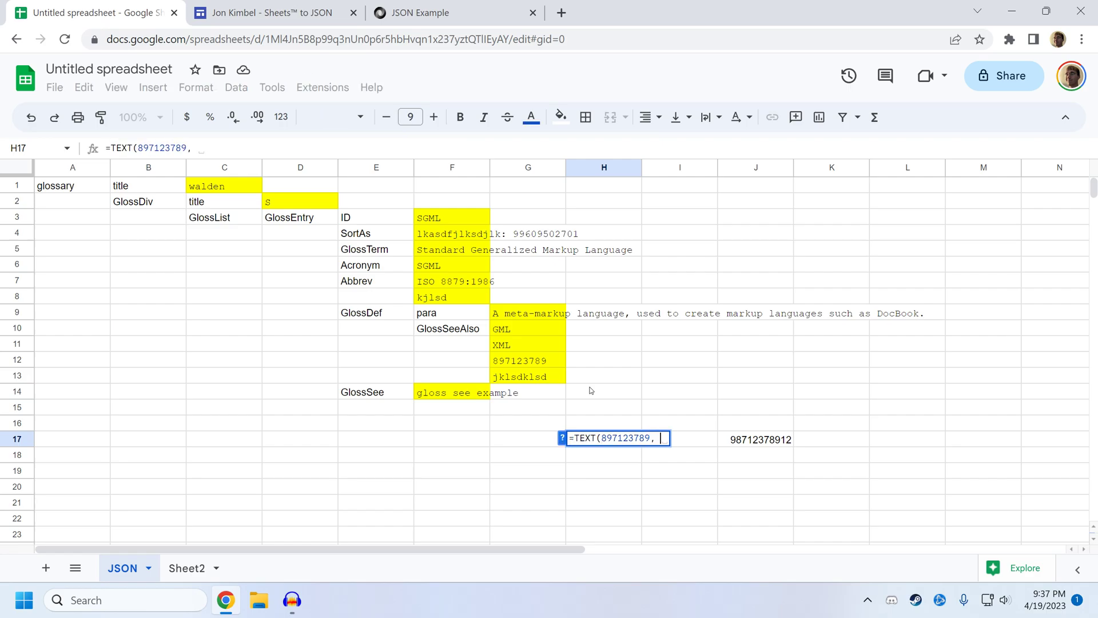
pyautogui.write('"$')
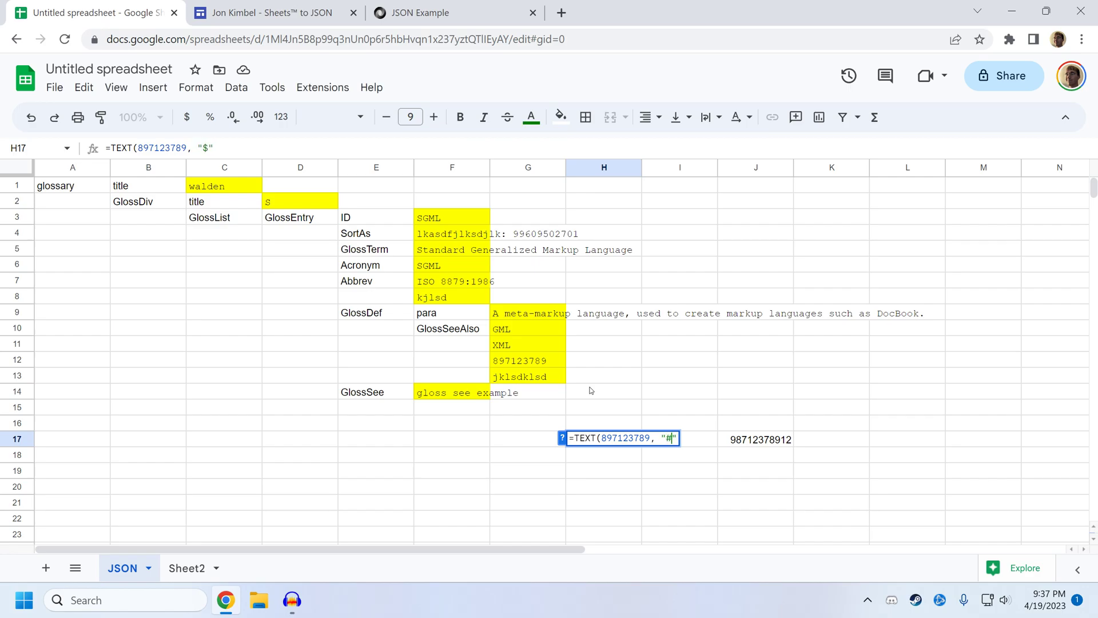
pyautogui.write(')')
pyautogui.press('Return')
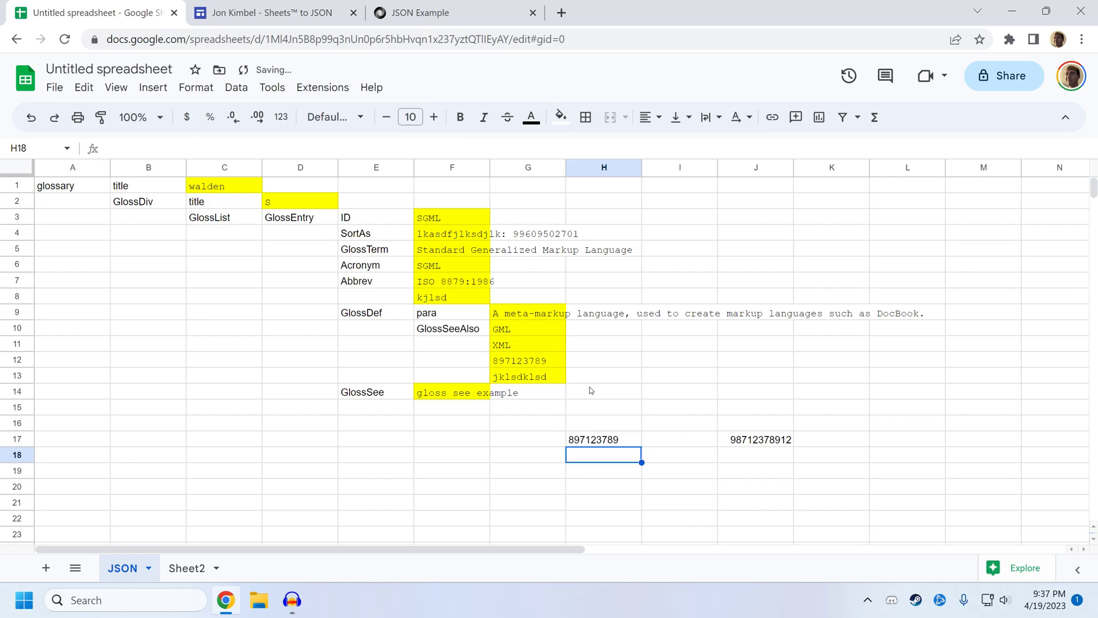
pyautogui.press('Up')
# Try format code "#.##" in H17's TEXT formula, then revert it to "#".
pyautogui.press('Return')
pyautogui.press('Left')
pyautogui.press('Left')
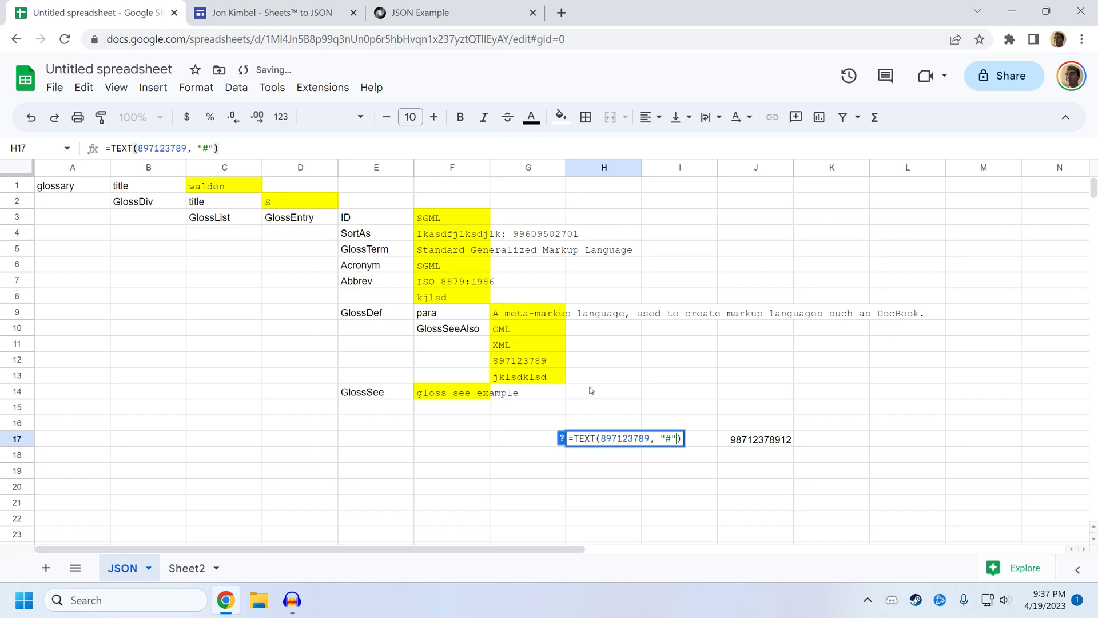
pyautogui.hotkey('shift', 'Left')
pyautogui.write('.##')
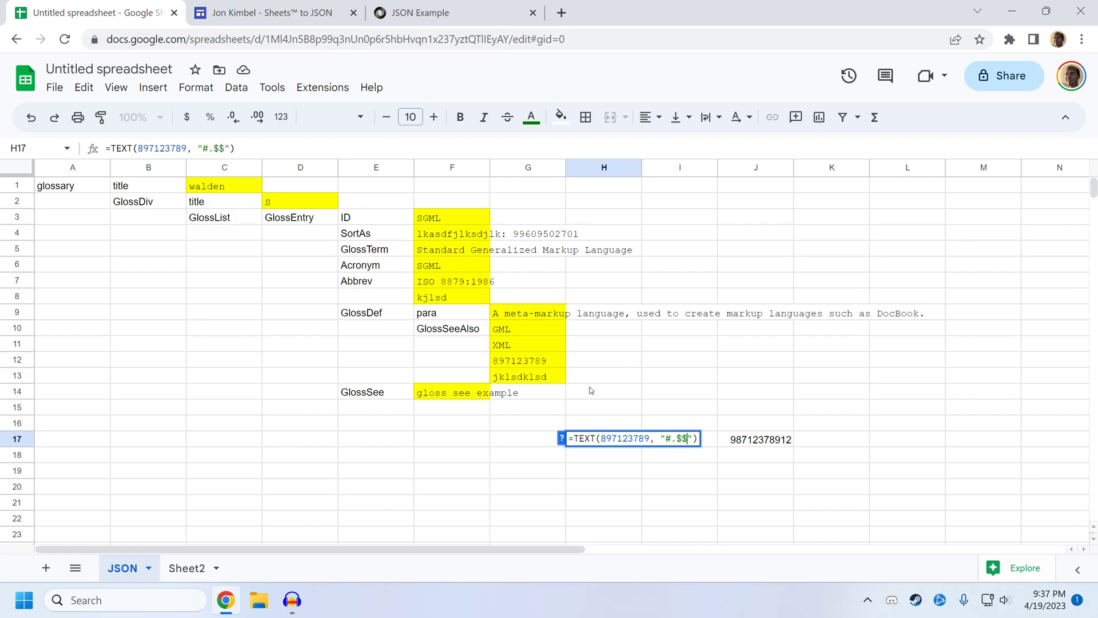
pyautogui.press('Return')
pyautogui.press('Up')
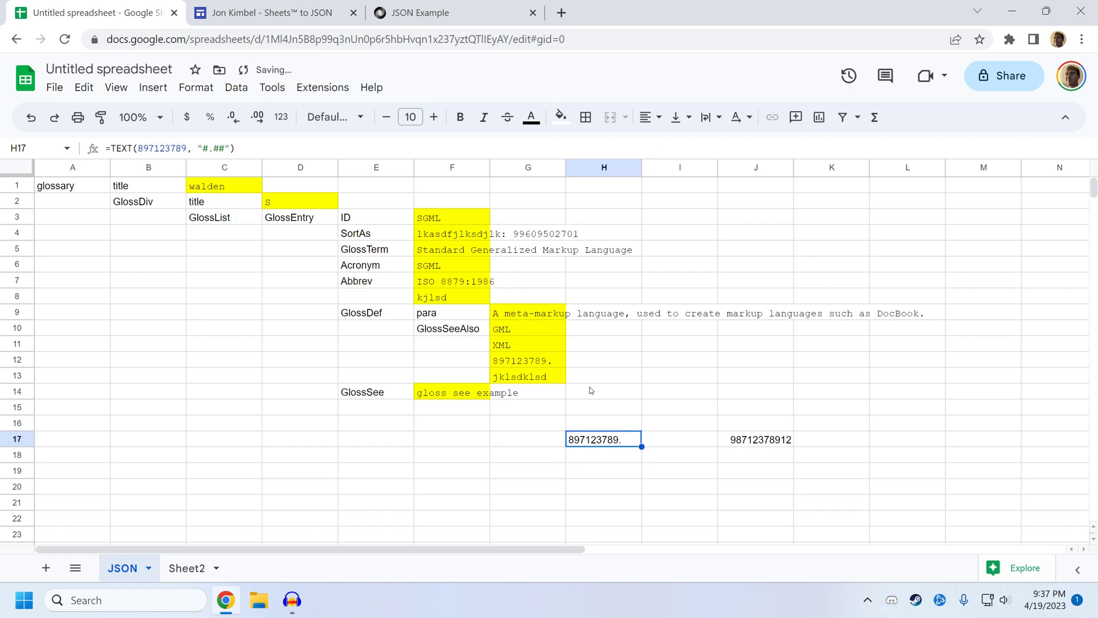
pyautogui.press('Return')
pyautogui.press('BackSpace')
pyautogui.press('BackSpace')
pyautogui.press('BackSpace')
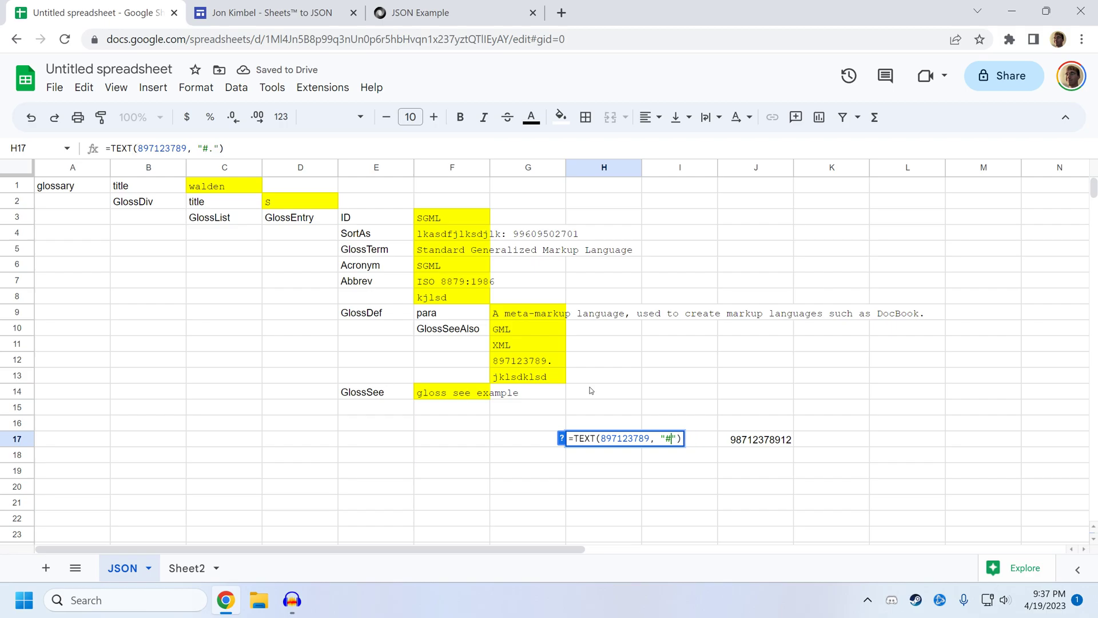
pyautogui.press('Return')
# Export the current sheet to JSON with the Sheets to JSON add-on.
pyautogui.click(196, 87)
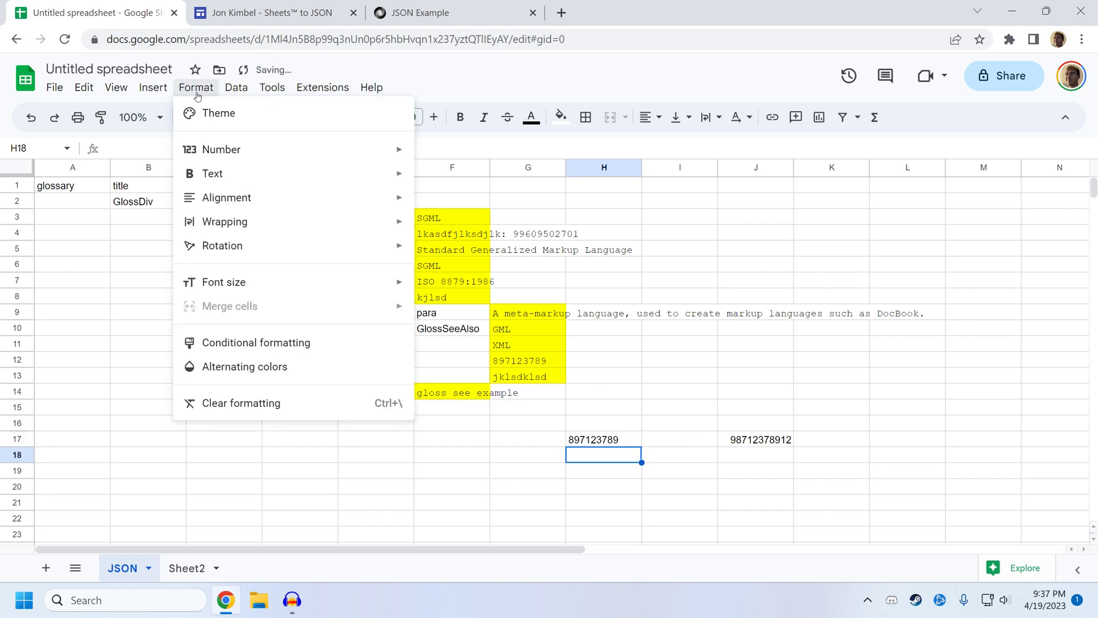
pyautogui.moveTo(220, 156)
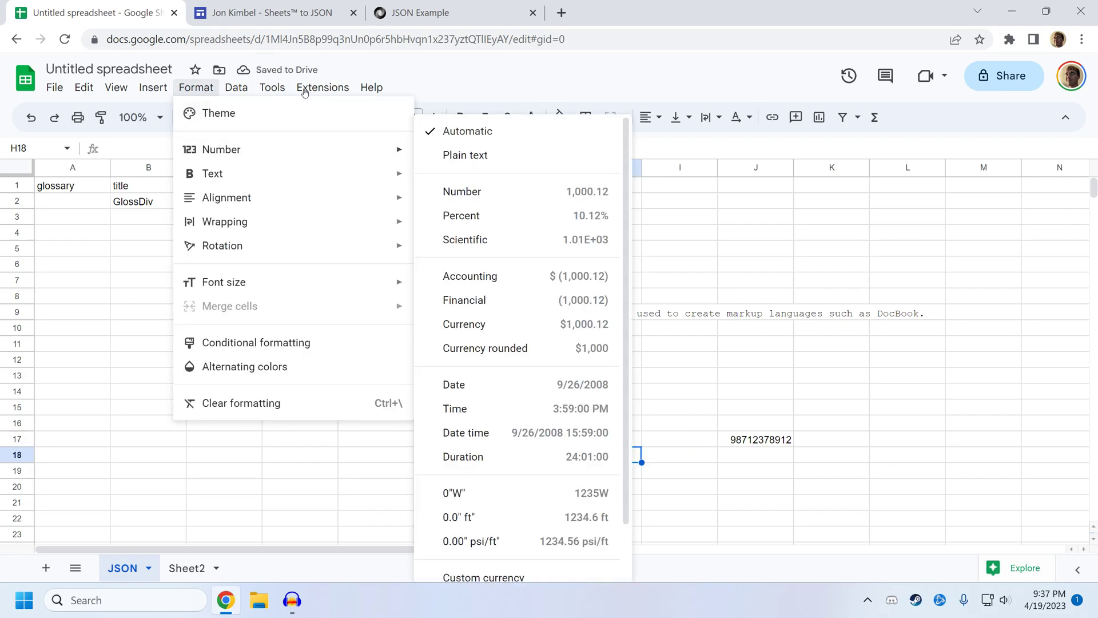
pyautogui.moveTo(313, 88)
pyautogui.moveTo(396, 228)
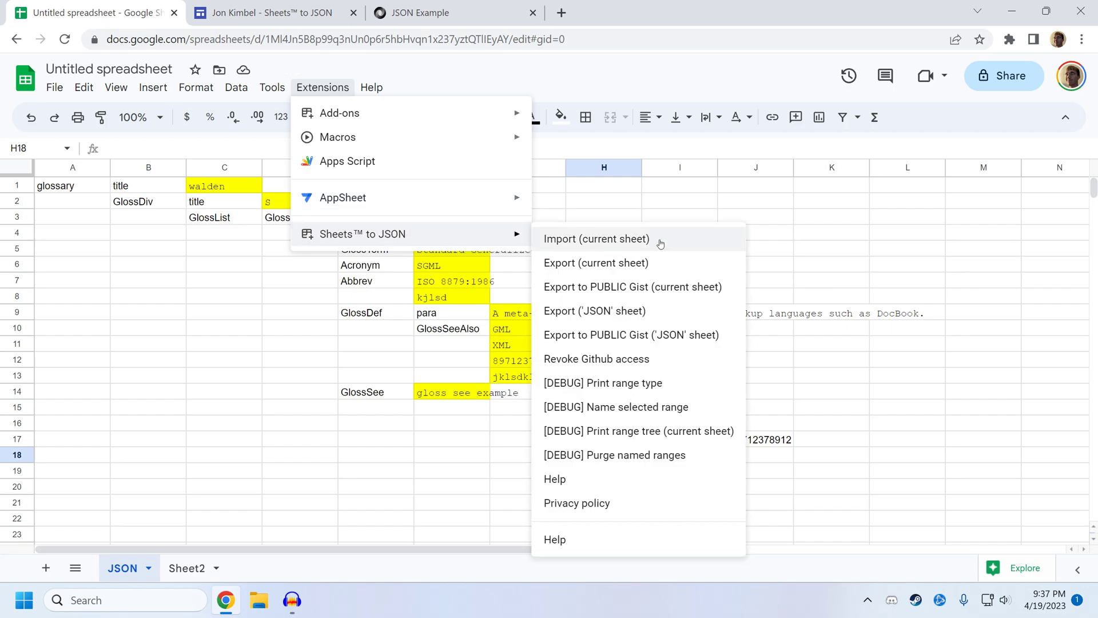
pyautogui.click(613, 265)
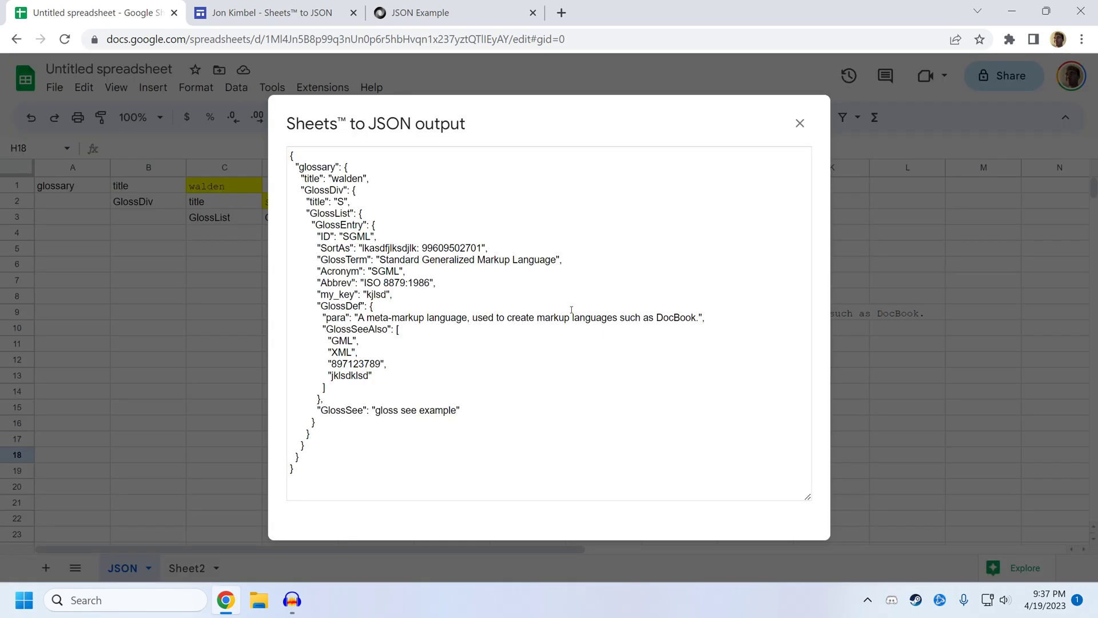
# Highlight the quoted "897123789" value in the JSON output.
pyautogui.moveTo(386, 369); pyautogui.dragTo(325, 365)
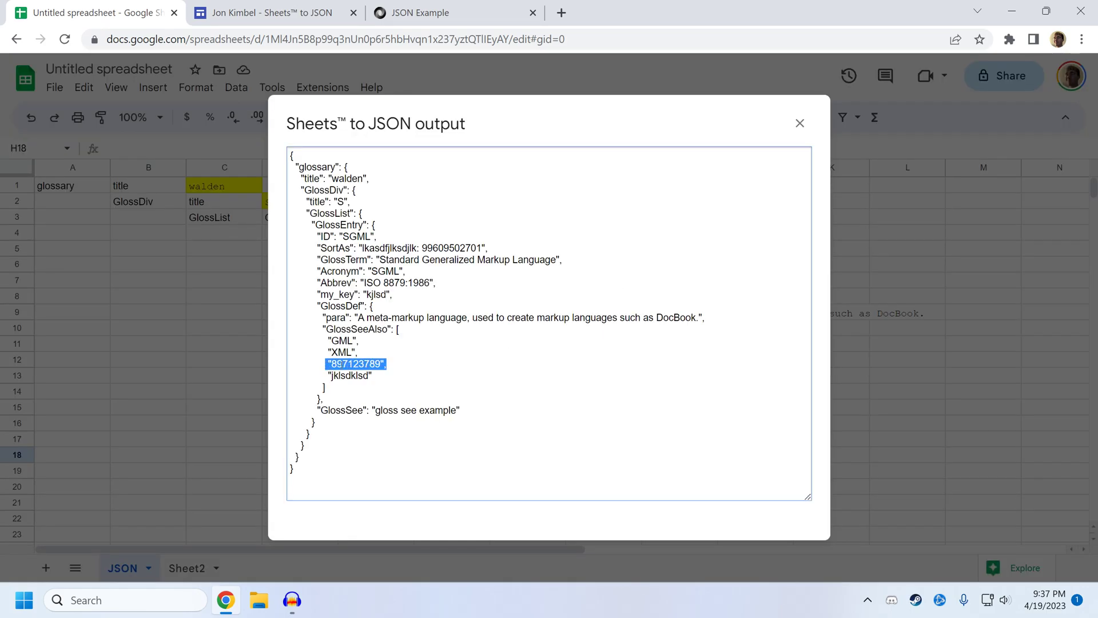
pyautogui.click(398, 364)
pyautogui.moveTo(397, 365); pyautogui.dragTo(325, 365)
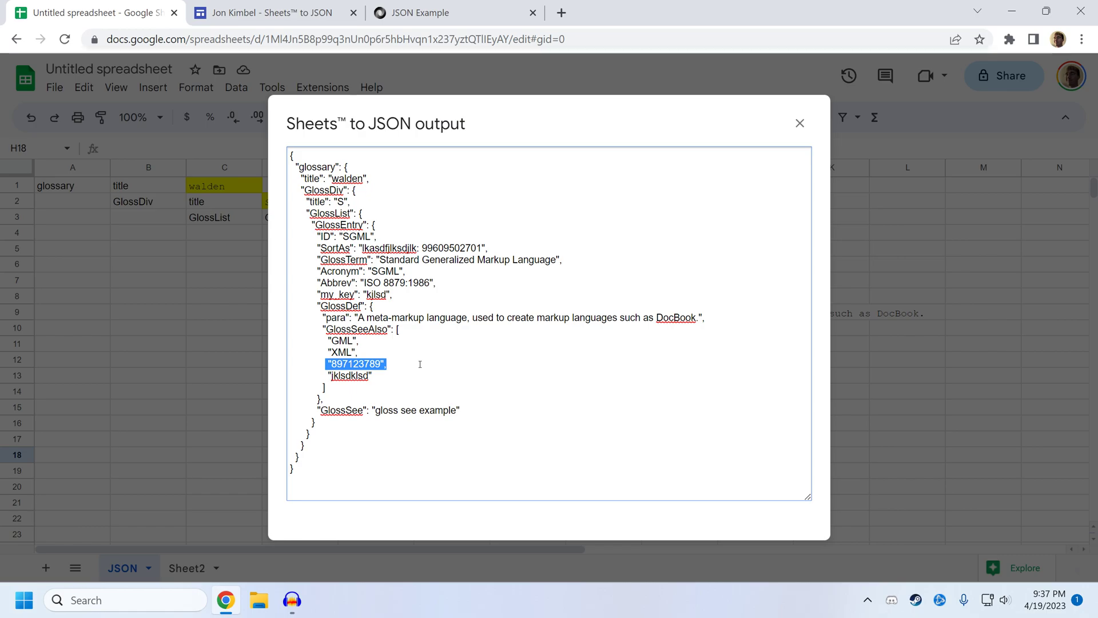
# Close the JSON output and inspect H17's =TEXT(897123789, "#") formula.
pyautogui.click(800, 123)
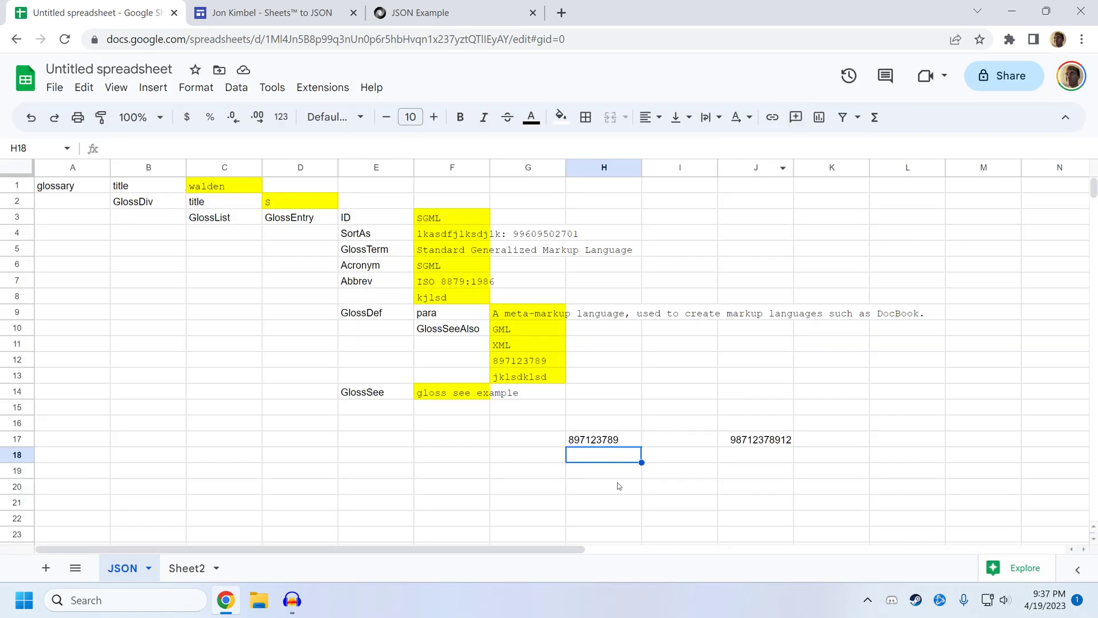
pyautogui.click(602, 440)
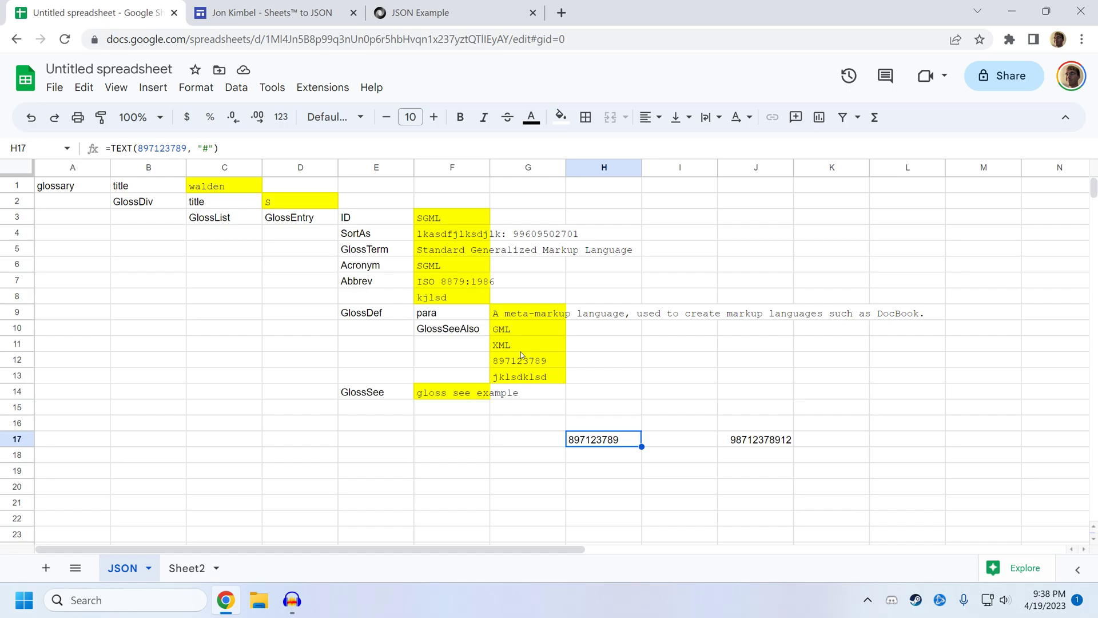
pyautogui.click(197, 89)
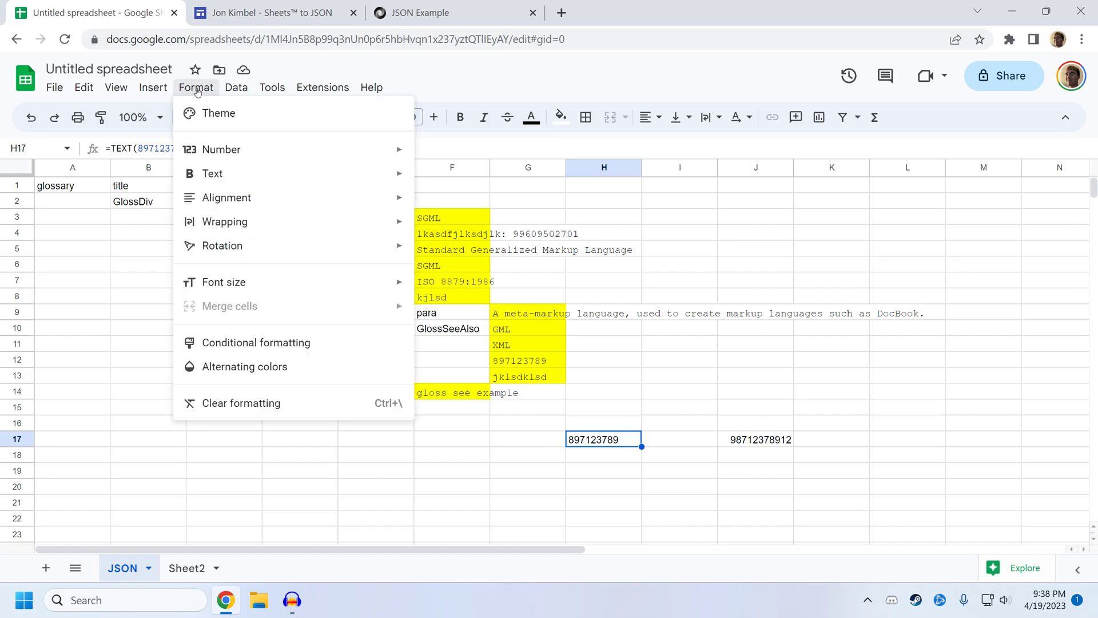
pyautogui.click(737, 424)
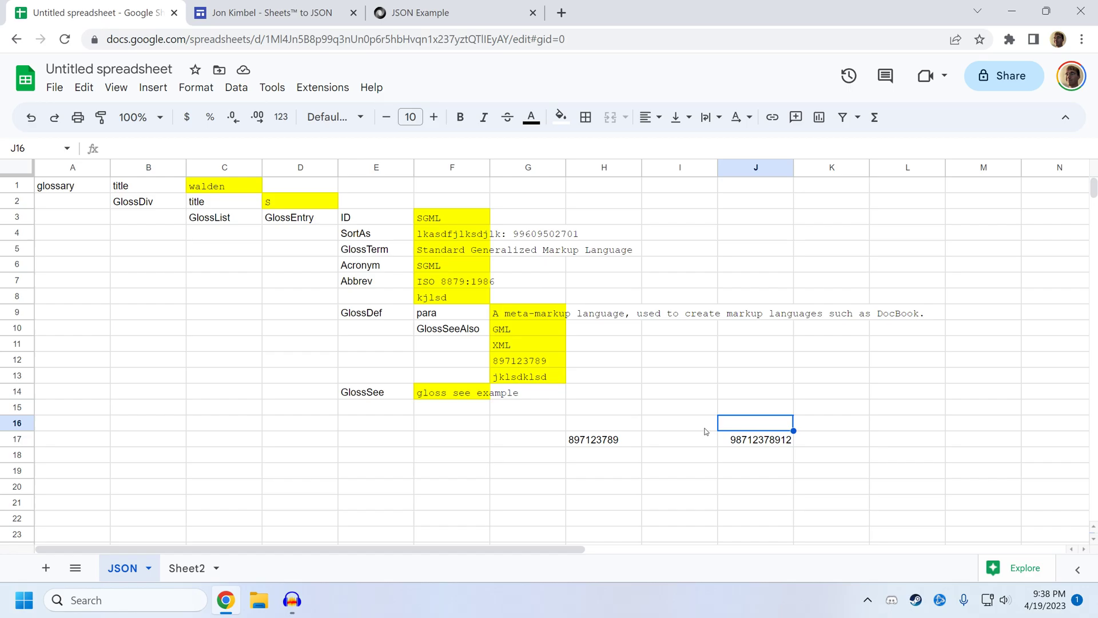
# Cancel an edit of H17's formula, leaving it unchanged, and show the Sheets to JSON commands.
pyautogui.click(629, 440)
pyautogui.doubleClick(117, 148)
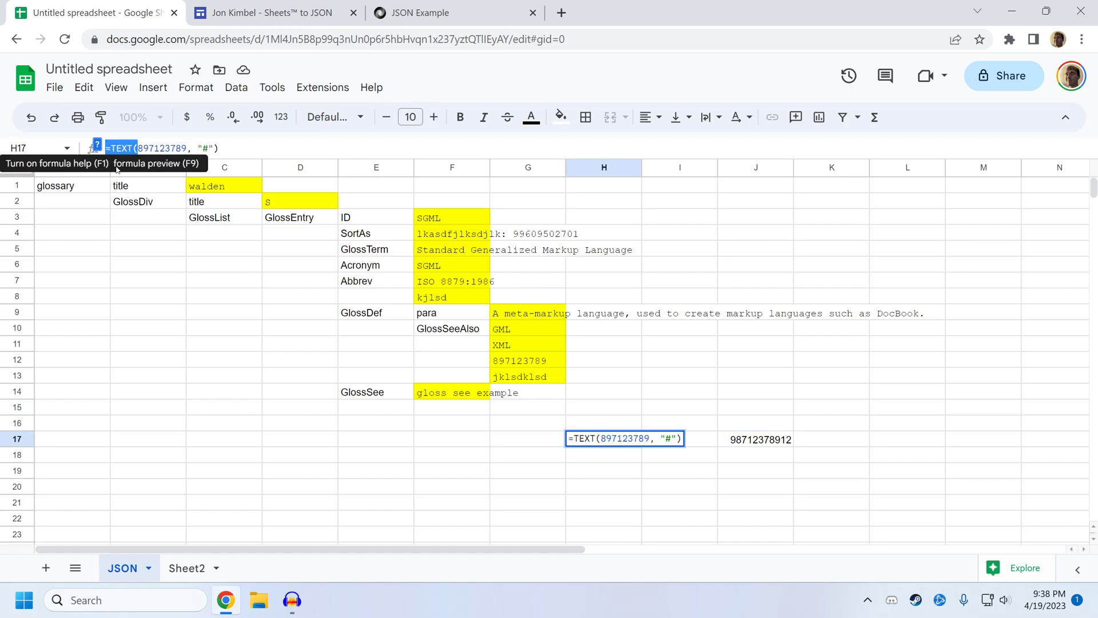
pyautogui.click(460, 489)
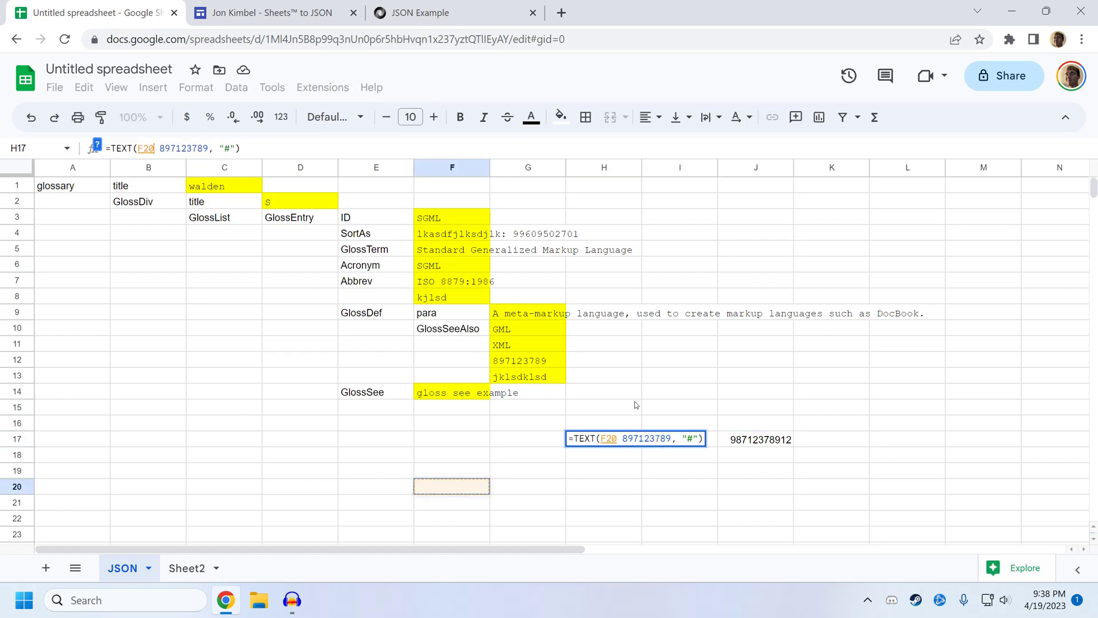
pyautogui.press('Escape')
pyautogui.click(323, 93)
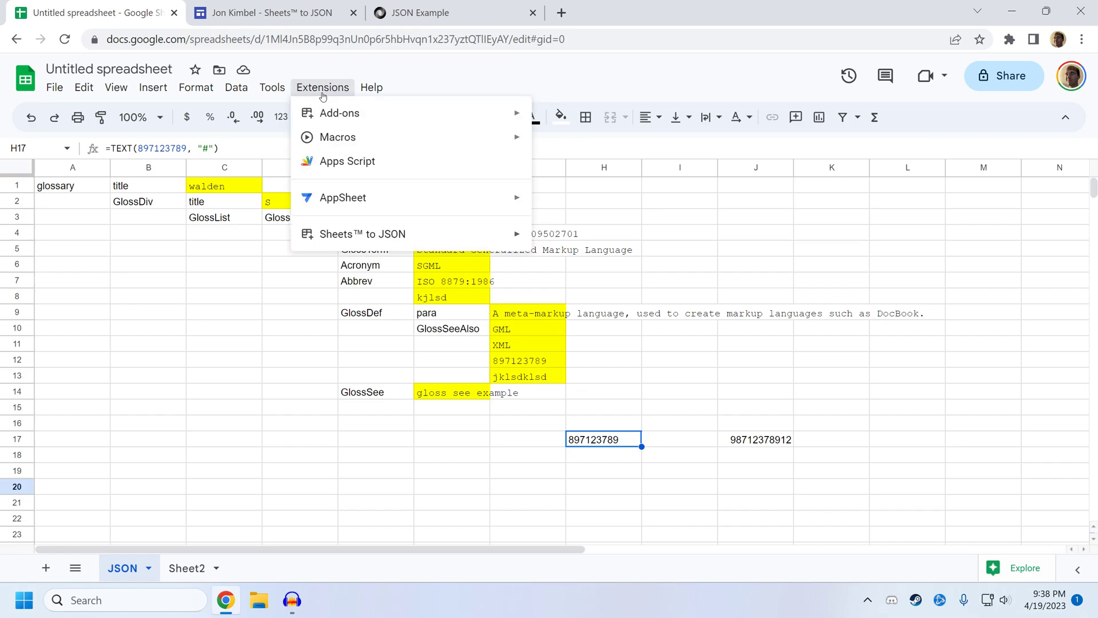
pyautogui.moveTo(354, 235)
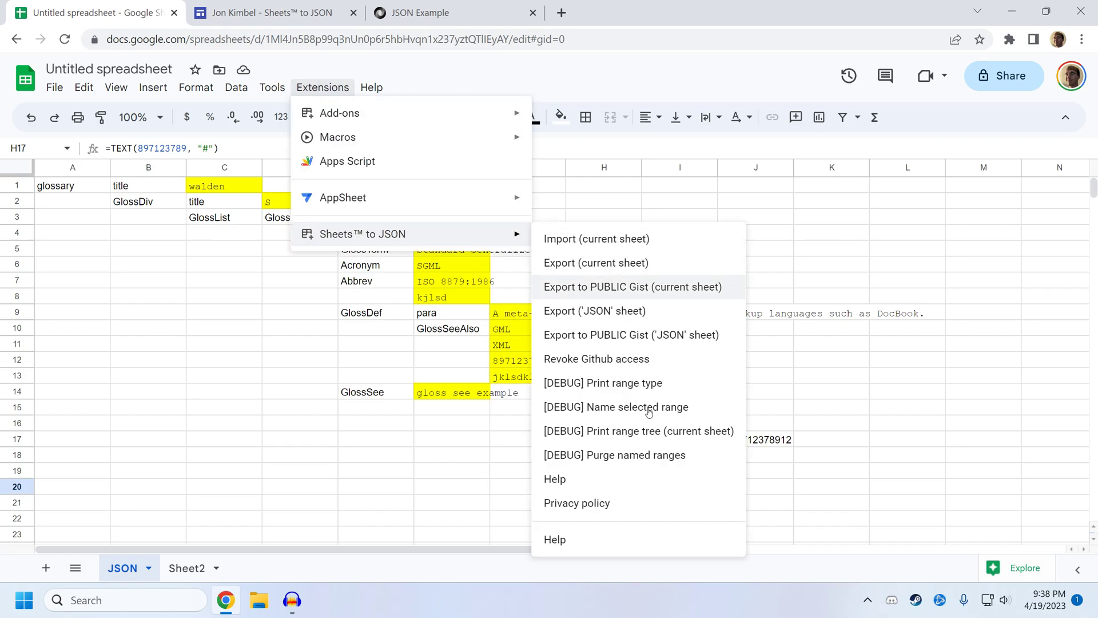
# Read the Sheets to JSON help page's Contact section, highlight the contact e-mail, and return to the spreadsheet.
pyautogui.click(584, 481)
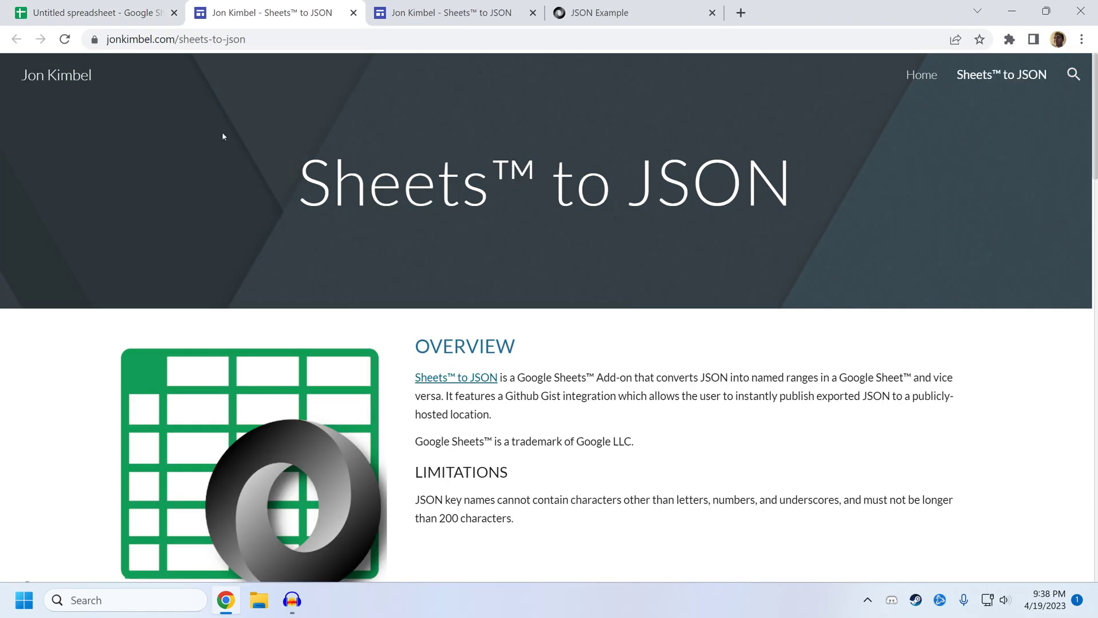
pyautogui.scroll(-15, 393, 227)
pyautogui.scroll(-5, 393, 227)
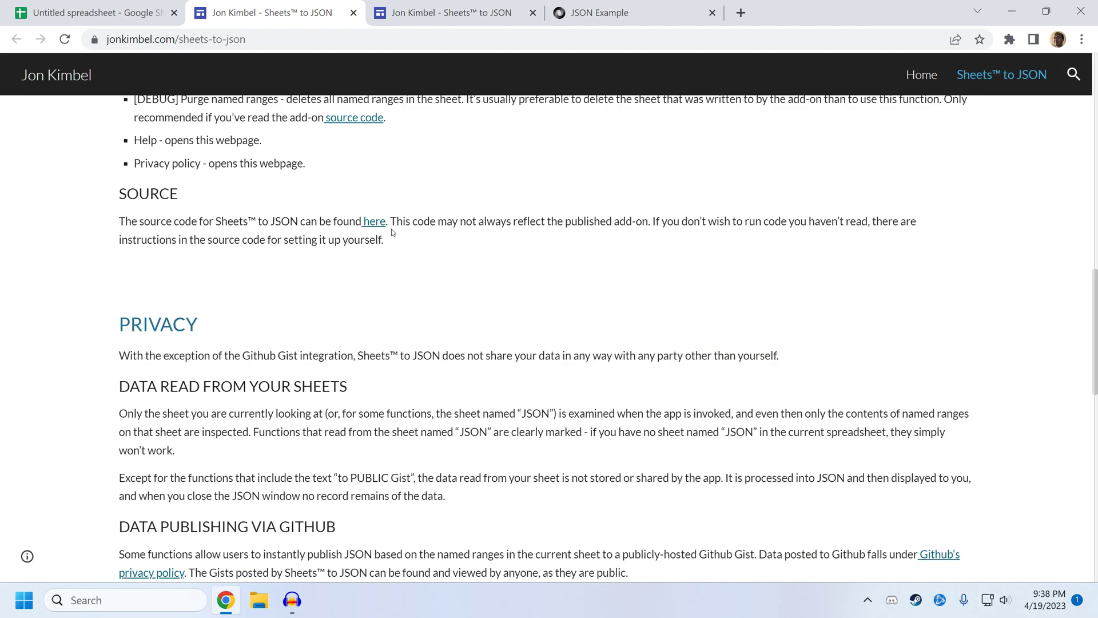
pyautogui.scroll(-13, 392, 231)
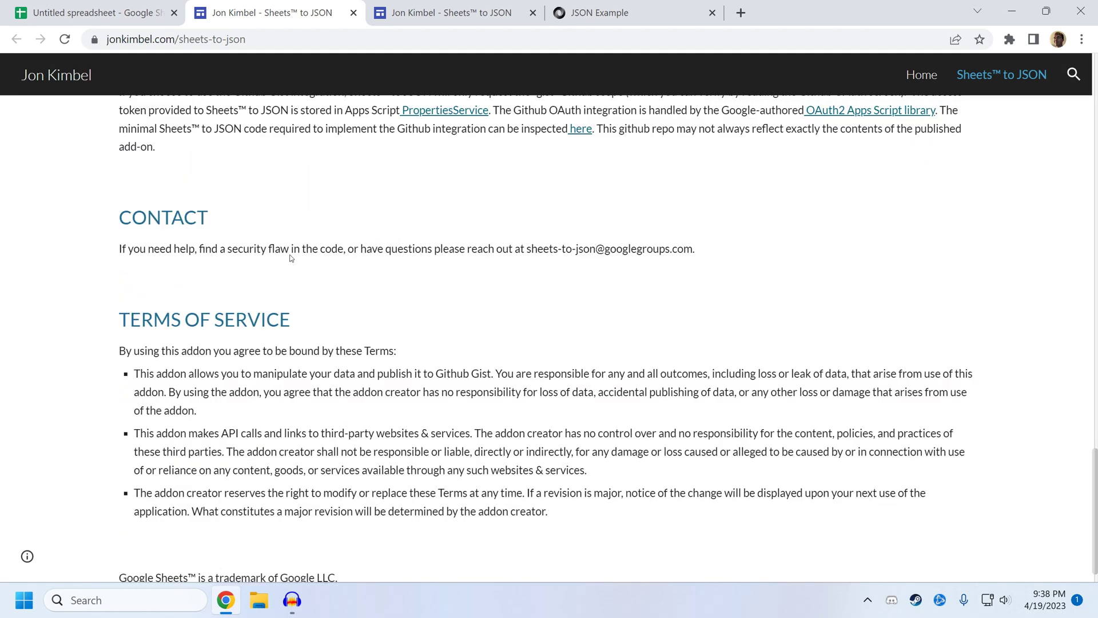
pyautogui.moveTo(692, 249); pyautogui.dragTo(527, 258)
pyautogui.click(526, 249)
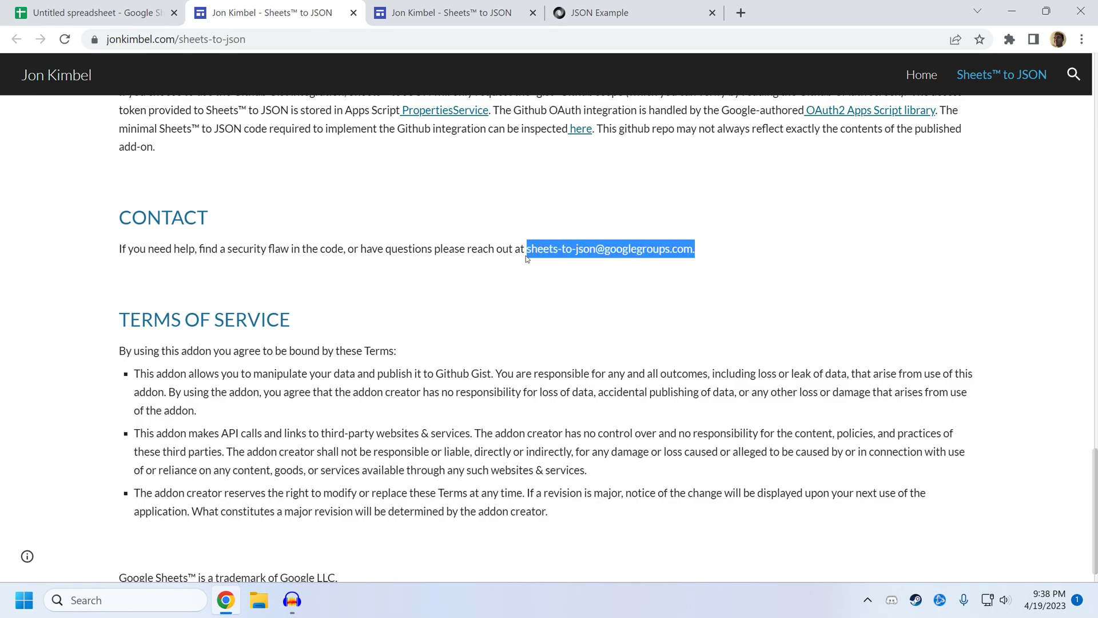
pyautogui.click(121, 5)
# Select F16 then G18, and bring up the Sheets to JSON add-on commands.
pyautogui.click(488, 429)
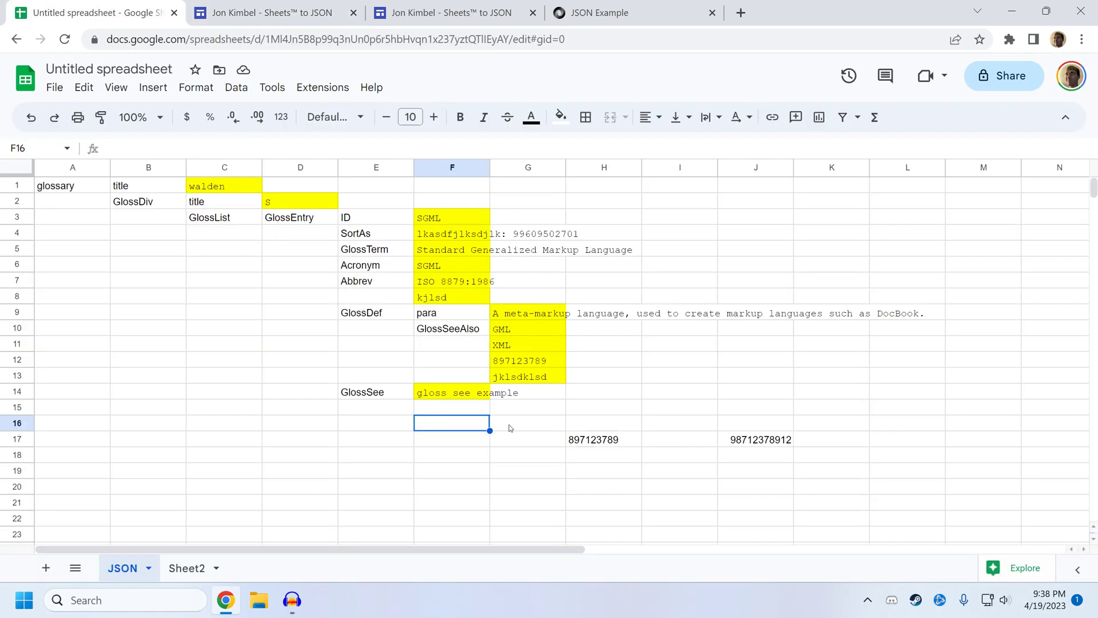
pyautogui.click(505, 456)
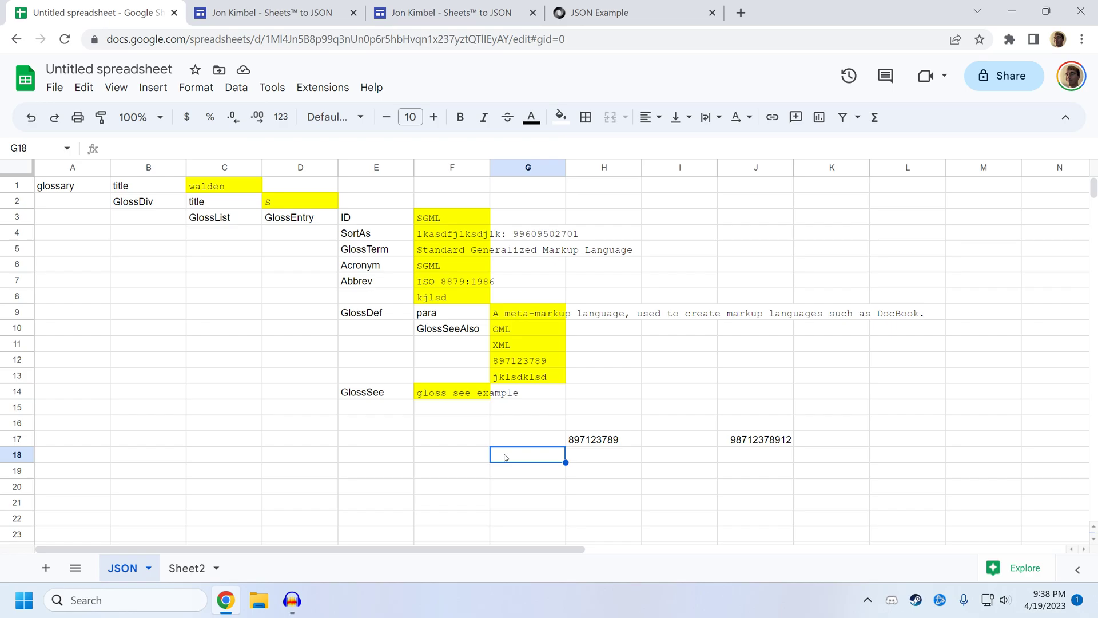
pyautogui.click(319, 88)
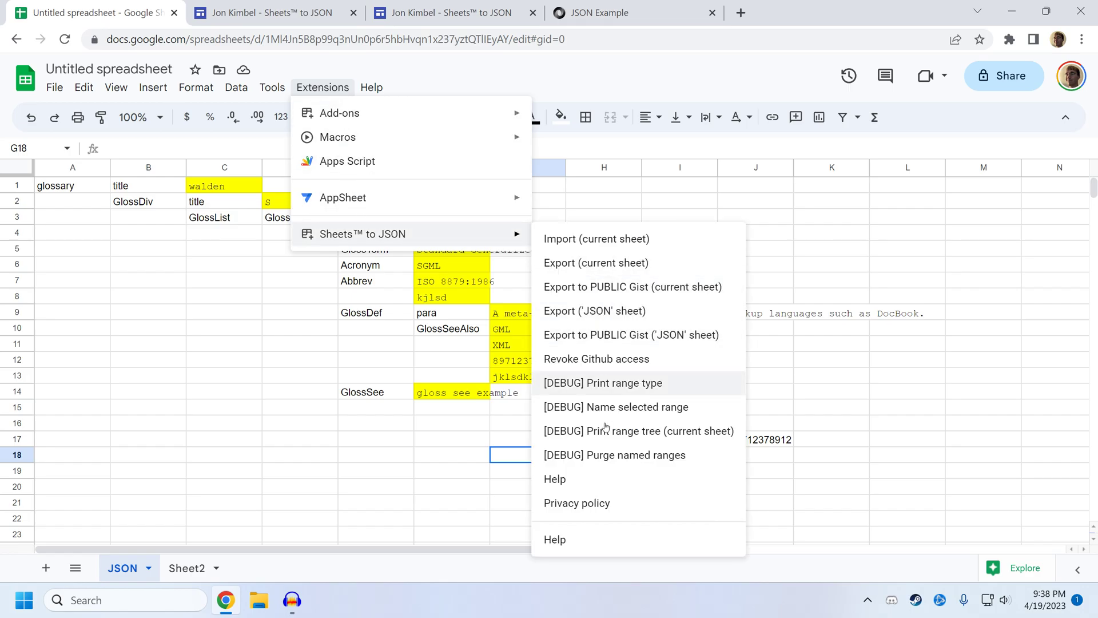
# Read the help page's Security notes, highlight 'Github OAuth', then return to the spreadsheet.
pyautogui.click(562, 538)
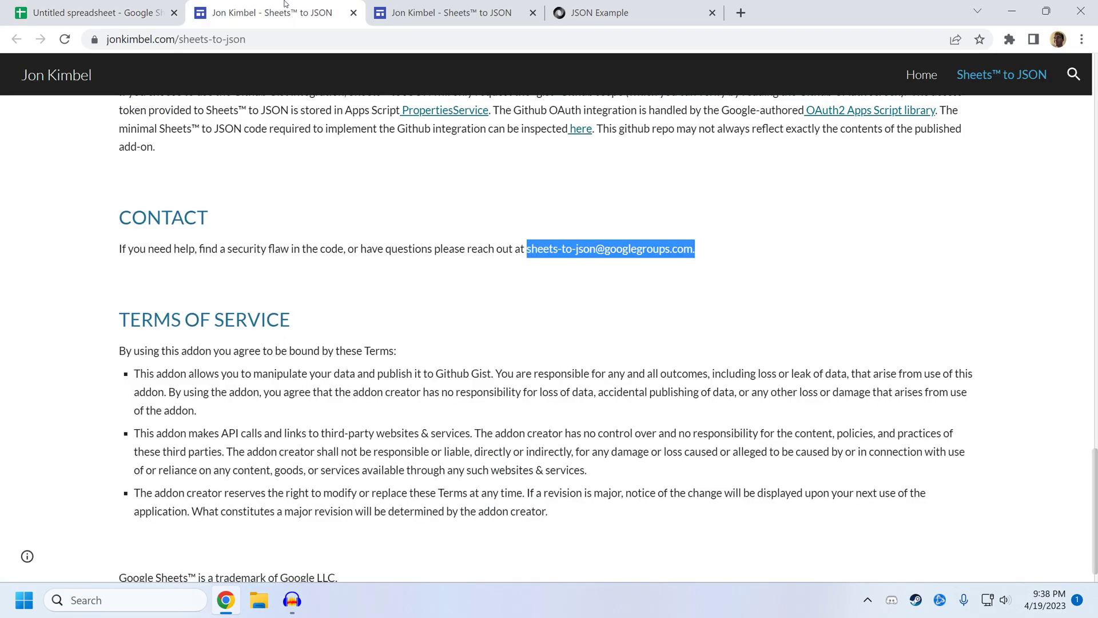
pyautogui.scroll(2, 377, 260)
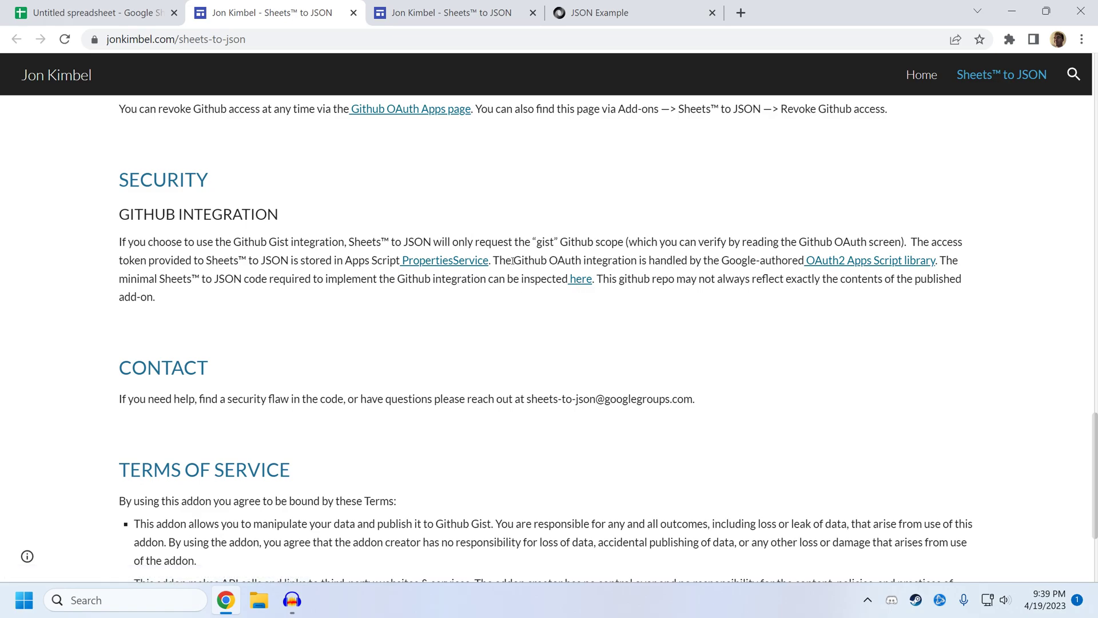
pyautogui.moveTo(511, 261); pyautogui.dragTo(582, 262)
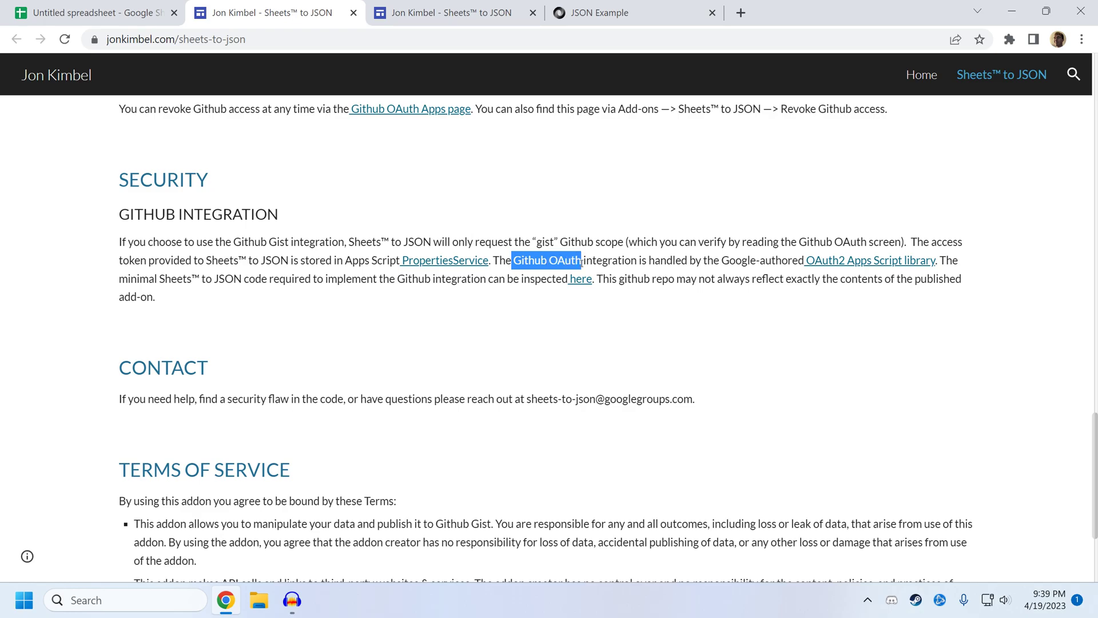
pyautogui.click(136, 13)
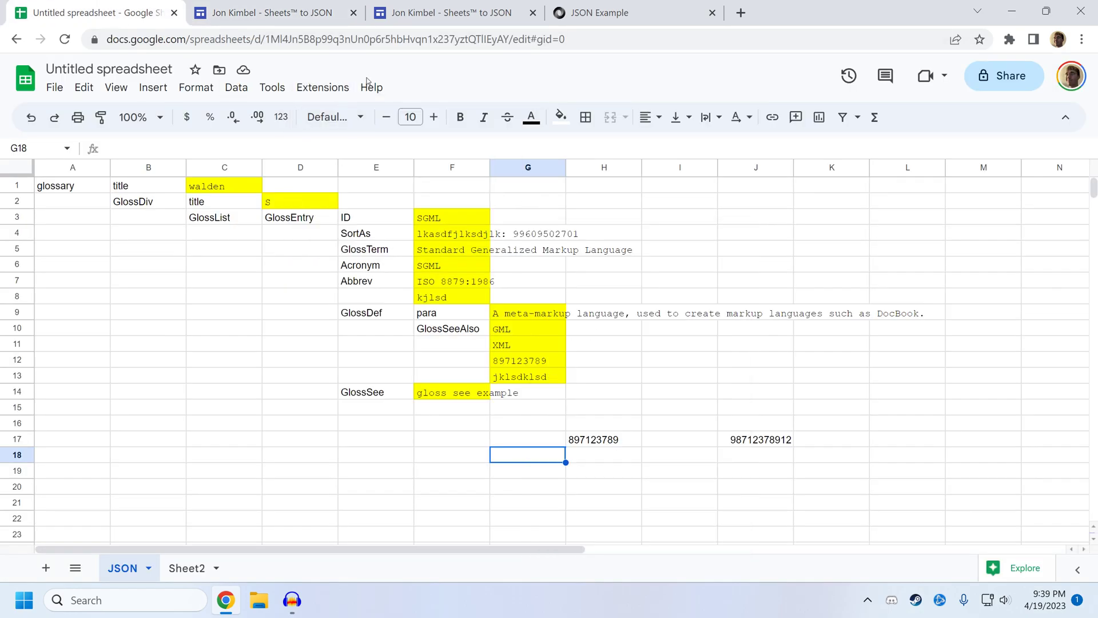